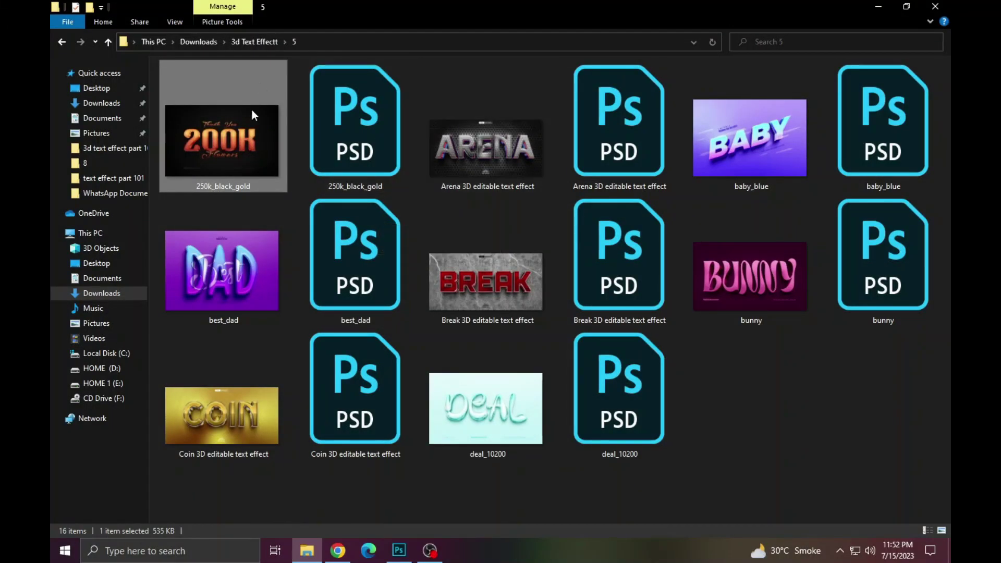
Step: Open the 250k_black_gold preview in Photos and inspect the enlarged 200K lettering
{"action": "double_click", "coordinate": [224, 151]}
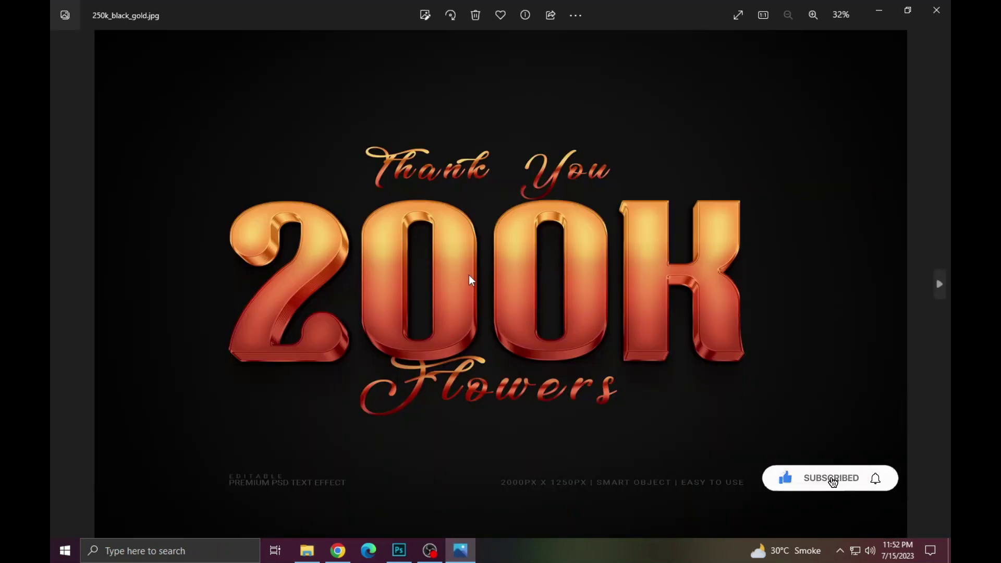
{"action": "key", "text": "Right"}
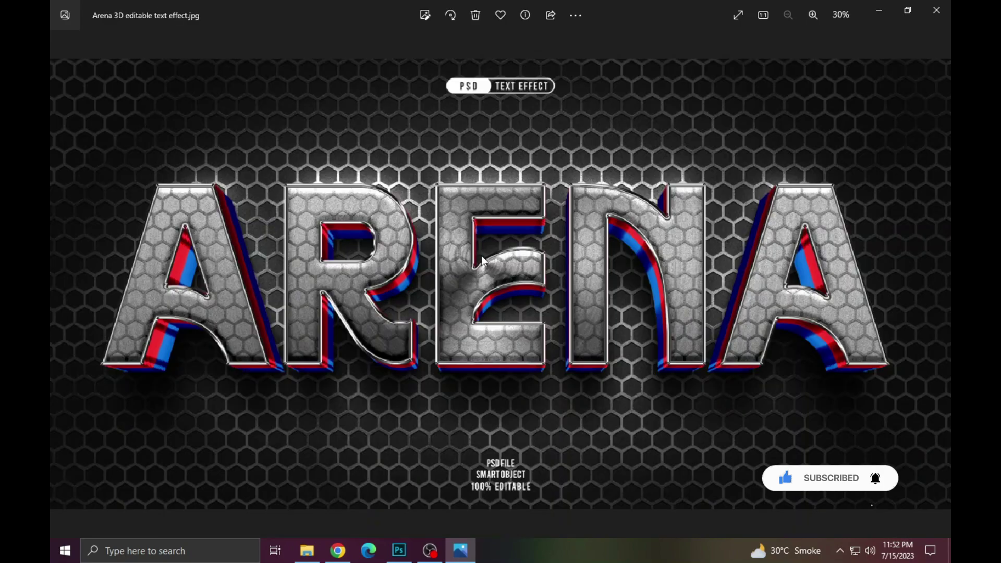
{"action": "key", "text": "Right"}
{"action": "key", "text": "Right"}
{"action": "key", "text": "Right"}
{"action": "key", "text": "Right"}
{"action": "key", "text": "Right"}
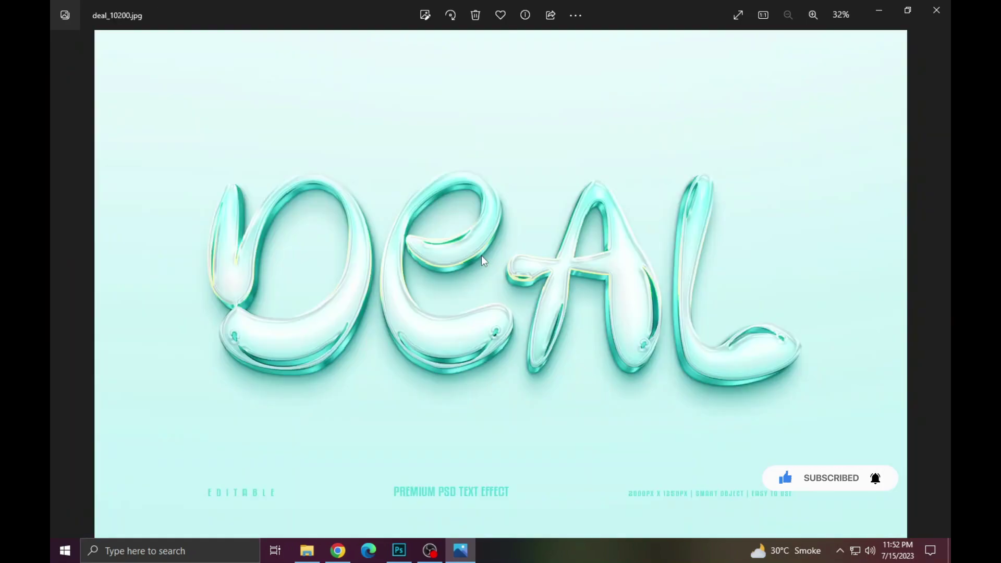
{"action": "key", "text": "Right"}
{"action": "key", "text": "Left"}
{"action": "key", "text": "Left"}
{"action": "key", "text": "Left"}
{"action": "key", "text": "Left"}
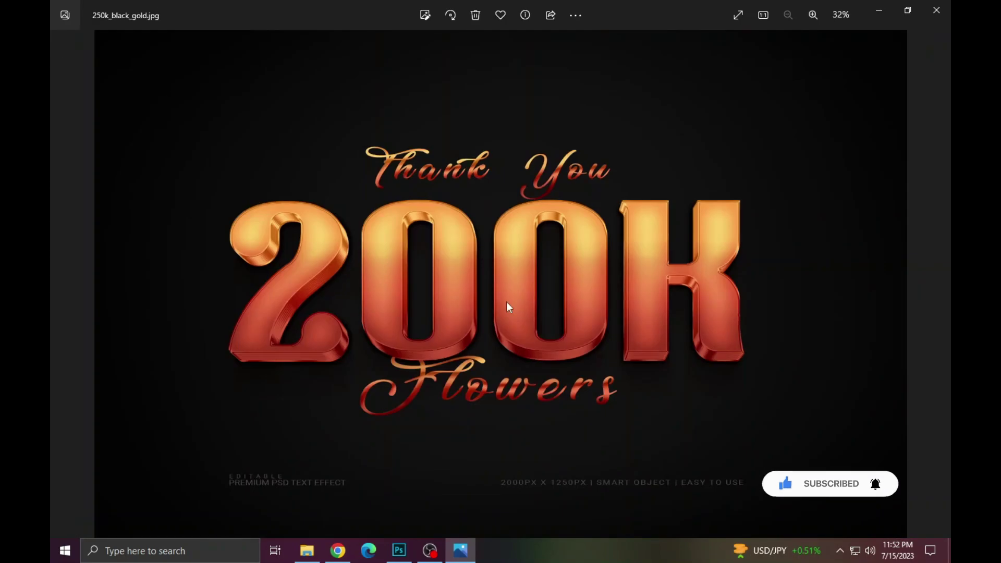
{"action": "scroll", "coordinate": [522, 305], "scroll_direction": "up", "scroll_amount": 2}
{"action": "scroll", "coordinate": [492, 326], "scroll_direction": "up", "scroll_amount": 2}
{"action": "mouse_move", "coordinate": [492, 326]}
{"action": "left_mouse_down"}
{"action": "mouse_move", "coordinate": [514, 330]}
{"action": "mouse_move", "coordinate": [375, 323]}
{"action": "left_mouse_up"}
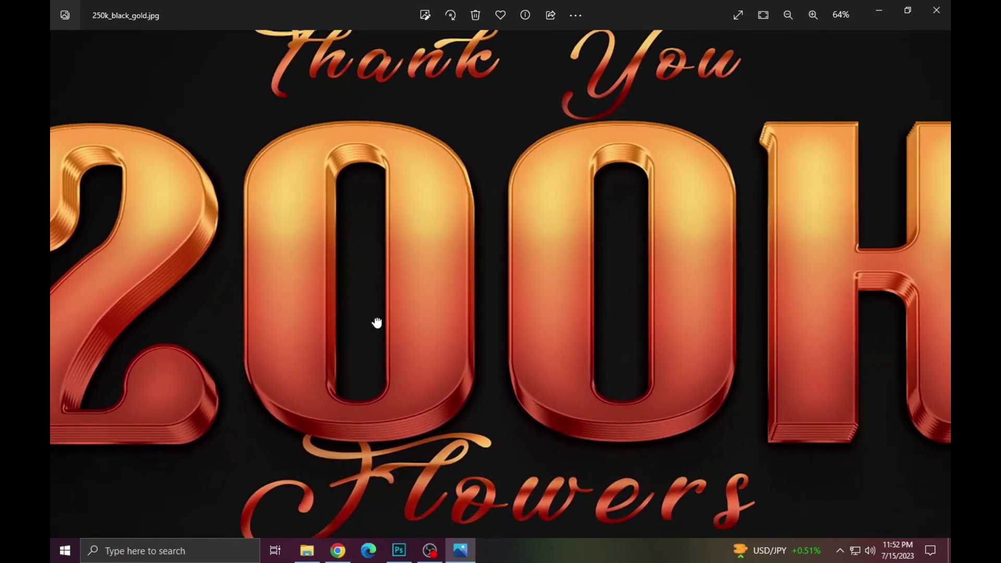
{"action": "mouse_move", "coordinate": [576, 302]}
{"action": "left_mouse_down"}
{"action": "mouse_move", "coordinate": [554, 281]}
{"action": "mouse_move", "coordinate": [480, 289]}
{"action": "left_mouse_up"}
{"action": "scroll", "coordinate": [480, 290], "scroll_direction": "down", "scroll_amount": 2}
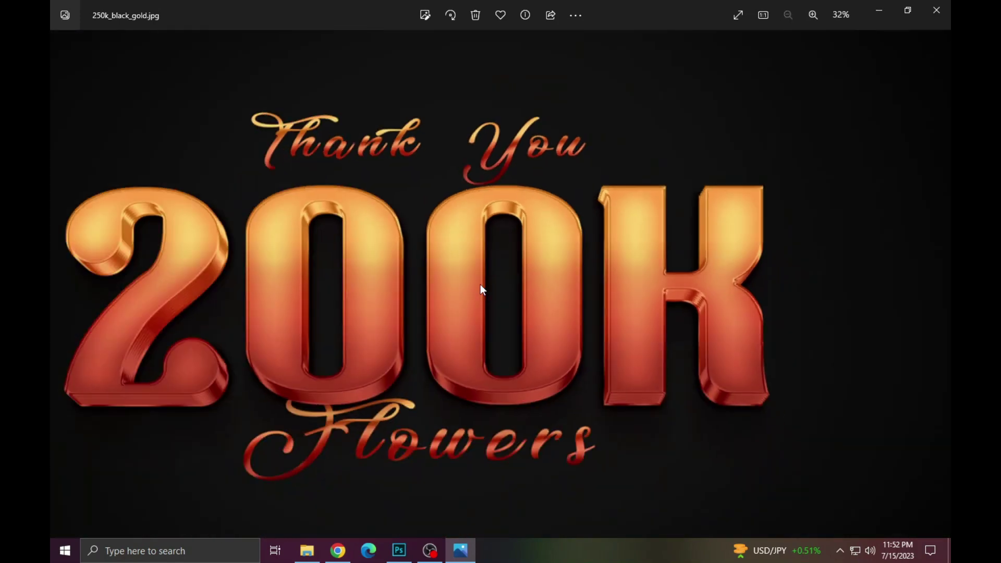
{"action": "scroll", "coordinate": [480, 290], "scroll_direction": "down", "scroll_amount": 2}
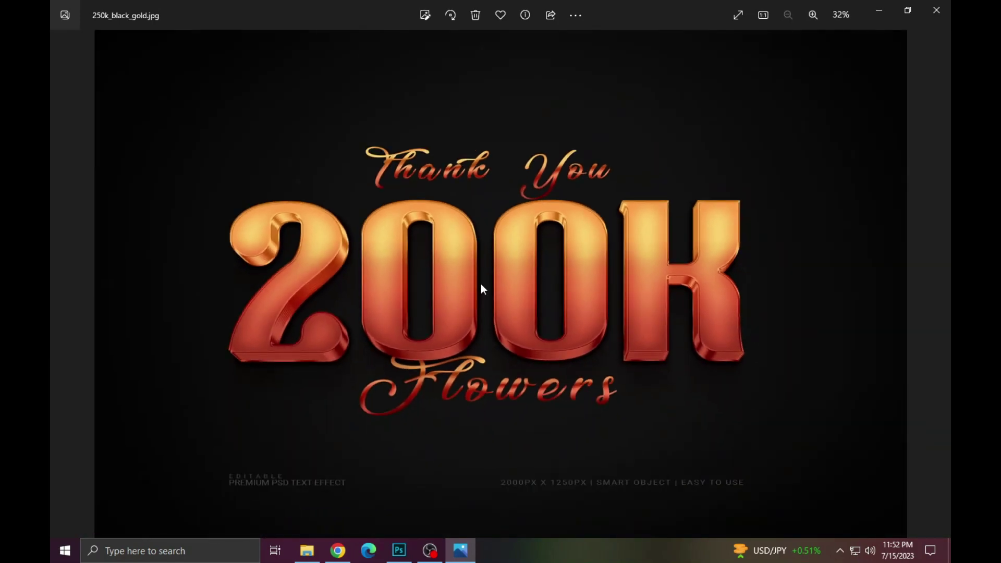
Step: Browse the Arena, baby_blue and best_dad text-effect previews up close
{"action": "key", "text": "Right"}
{"action": "scroll", "coordinate": [474, 281], "scroll_direction": "up", "scroll_amount": 2}
{"action": "mouse_move", "coordinate": [435, 315]}
{"action": "left_mouse_down"}
{"action": "mouse_move", "coordinate": [704, 321]}
{"action": "mouse_move", "coordinate": [469, 318]}
{"action": "left_mouse_up"}
{"action": "mouse_move", "coordinate": [886, 318]}
{"action": "left_mouse_down"}
{"action": "mouse_move", "coordinate": [420, 312]}
{"action": "mouse_move", "coordinate": [523, 300]}
{"action": "mouse_move", "coordinate": [447, 315]}
{"action": "mouse_move", "coordinate": [352, 309]}
{"action": "left_mouse_up"}
{"action": "scroll", "coordinate": [420, 313], "scroll_direction": "down", "scroll_amount": 2}
{"action": "key", "text": "Right"}
{"action": "scroll", "coordinate": [416, 297], "scroll_direction": "up", "scroll_amount": 3}
{"action": "scroll", "coordinate": [556, 284], "scroll_direction": "down", "scroll_amount": 2}
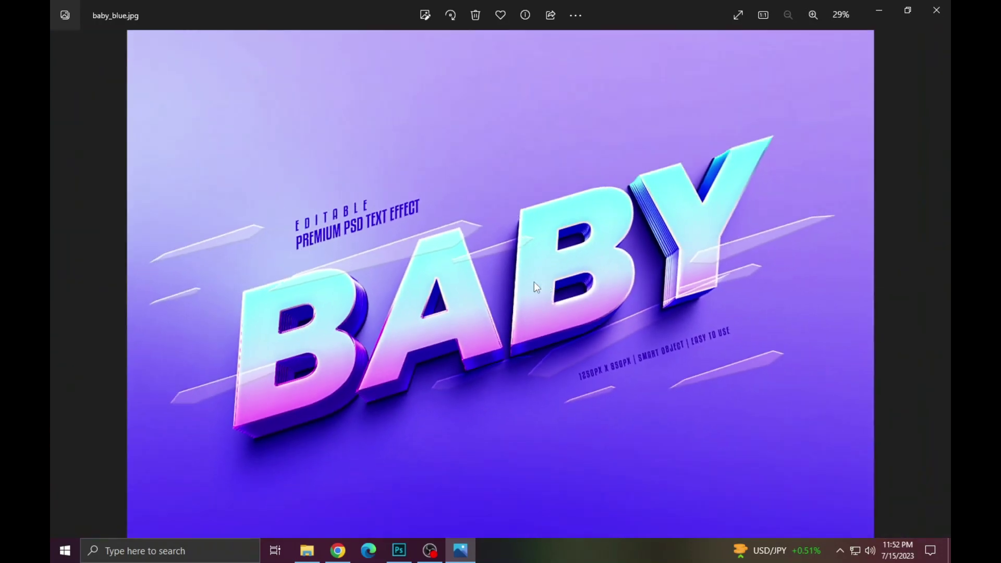
{"action": "key", "text": "Right"}
{"action": "scroll", "coordinate": [533, 277], "scroll_direction": "up", "scroll_amount": 2}
{"action": "scroll", "coordinate": [477, 289], "scroll_direction": "up", "scroll_amount": 1}
{"action": "scroll", "coordinate": [477, 289], "scroll_direction": "down", "scroll_amount": 2}
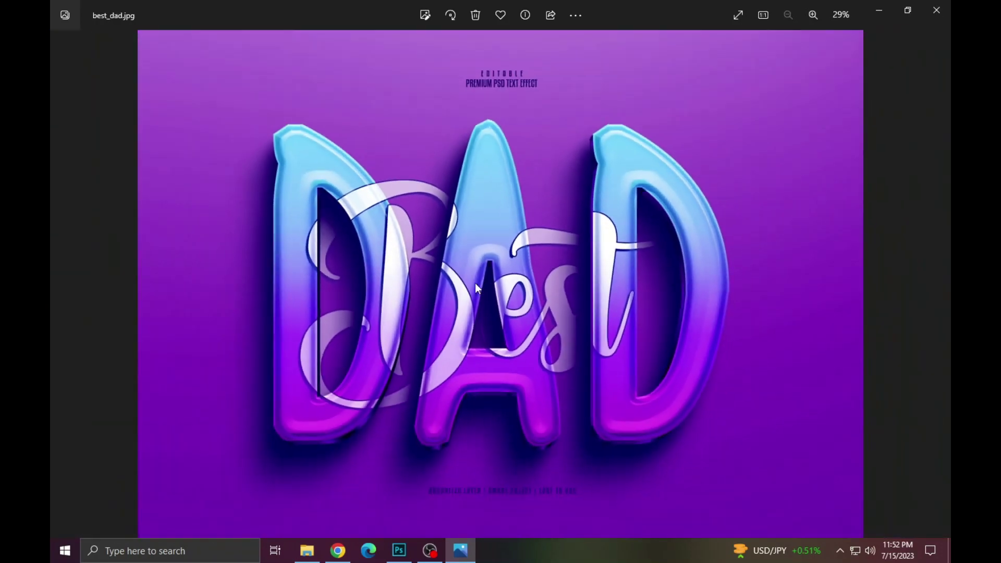
Step: Browse the Break, bunny and Coin text-effect previews up close
{"action": "key", "text": "Right"}
{"action": "scroll", "coordinate": [486, 261], "scroll_direction": "up", "scroll_amount": 2}
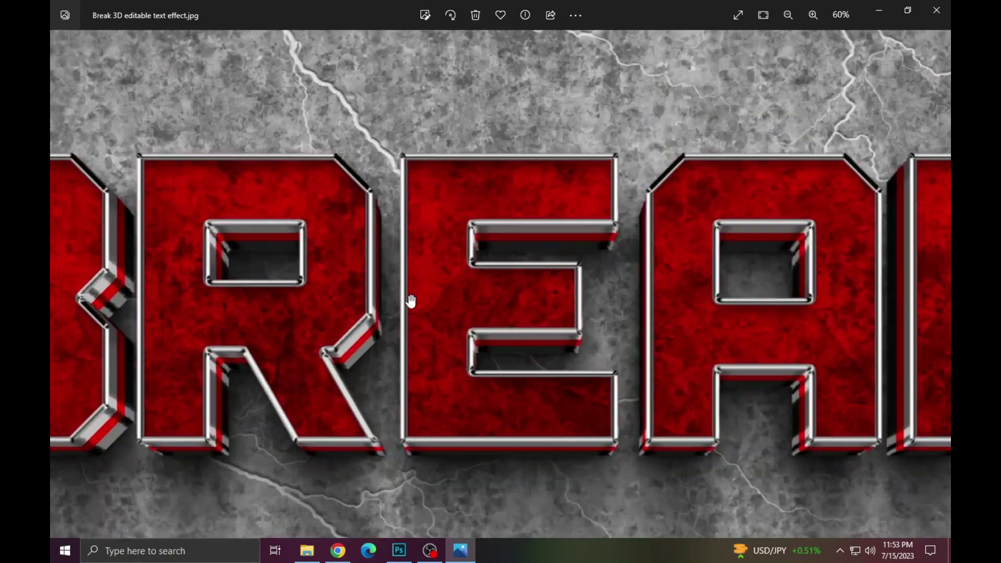
{"action": "mouse_move", "coordinate": [408, 302]}
{"action": "left_mouse_down"}
{"action": "mouse_move", "coordinate": [605, 316]}
{"action": "mouse_move", "coordinate": [432, 321]}
{"action": "left_mouse_up"}
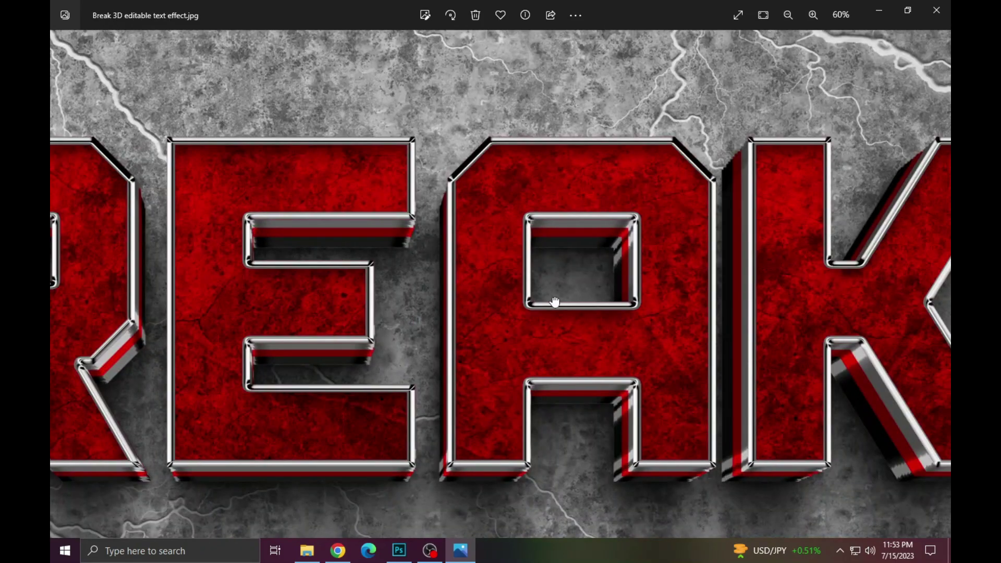
{"action": "scroll", "coordinate": [553, 301], "scroll_direction": "down", "scroll_amount": 2}
{"action": "key", "text": "Right"}
{"action": "scroll", "coordinate": [494, 292], "scroll_direction": "up", "scroll_amount": 2}
{"action": "scroll", "coordinate": [715, 320], "scroll_direction": "up", "scroll_amount": 1}
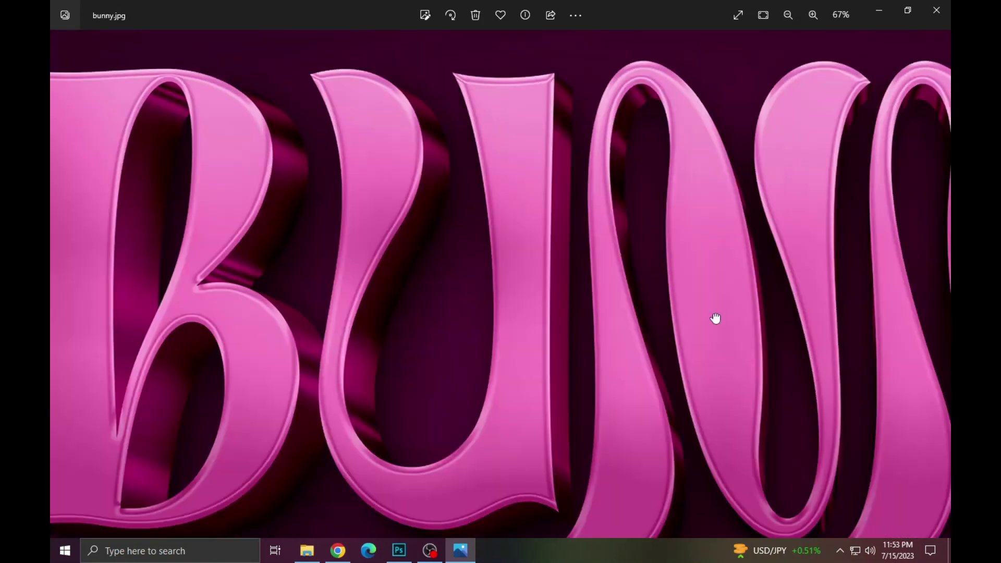
{"action": "mouse_move", "coordinate": [714, 320]}
{"action": "left_mouse_down"}
{"action": "mouse_move", "coordinate": [471, 311]}
{"action": "mouse_move", "coordinate": [391, 335]}
{"action": "left_mouse_up"}
{"action": "scroll", "coordinate": [537, 308], "scroll_direction": "down", "scroll_amount": 2}
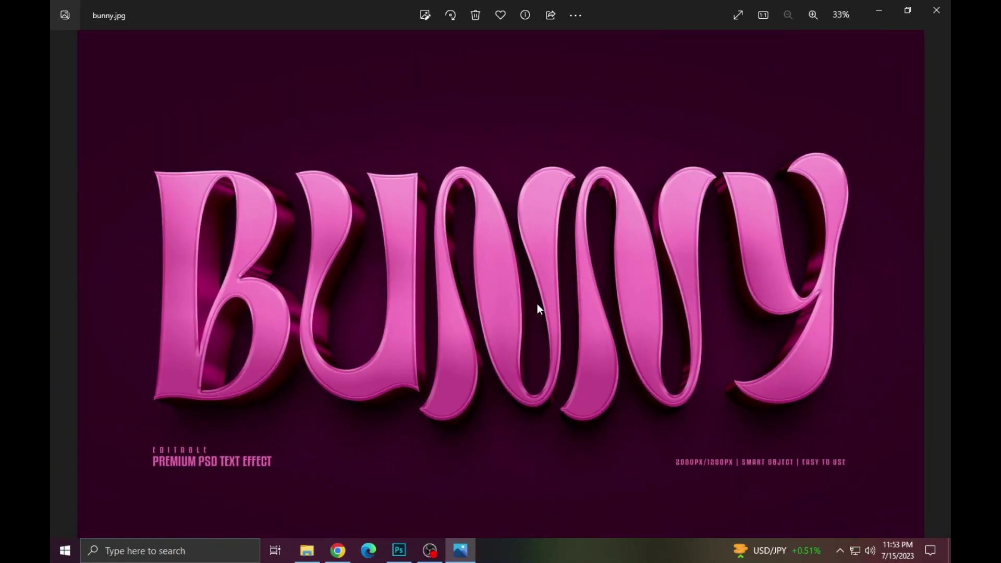
{"action": "key", "text": "Right"}
{"action": "scroll", "coordinate": [476, 307], "scroll_direction": "up", "scroll_amount": 2}
{"action": "left_click_drag", "start_coordinate": [435, 297], "coordinate": [585, 308]}
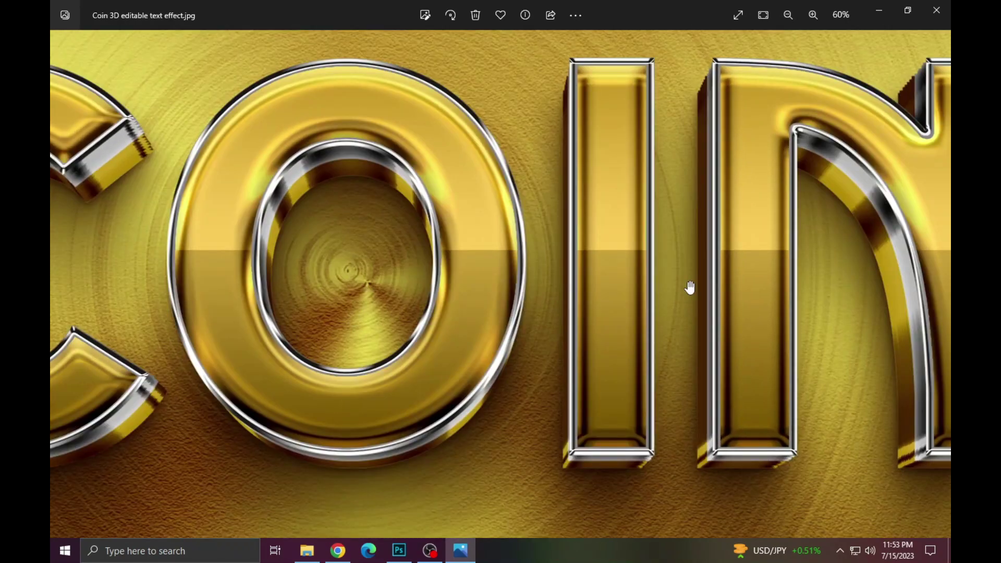
{"action": "mouse_move", "coordinate": [688, 286]}
{"action": "left_mouse_down"}
{"action": "mouse_move", "coordinate": [492, 291]}
{"action": "mouse_move", "coordinate": [490, 308]}
{"action": "left_mouse_up"}
{"action": "scroll", "coordinate": [490, 286], "scroll_direction": "down", "scroll_amount": 2}
Step: View the deal_10200 preview, close Photos, and open the 250k_black_gold PSD template
{"action": "key", "text": "Right"}
{"action": "scroll", "coordinate": [436, 290], "scroll_direction": "up", "scroll_amount": 2}
{"action": "scroll", "coordinate": [489, 308], "scroll_direction": "down", "scroll_amount": 2}
{"action": "scroll", "coordinate": [487, 303], "scroll_direction": "down", "scroll_amount": 2}
{"action": "left_click", "coordinate": [936, 10]}
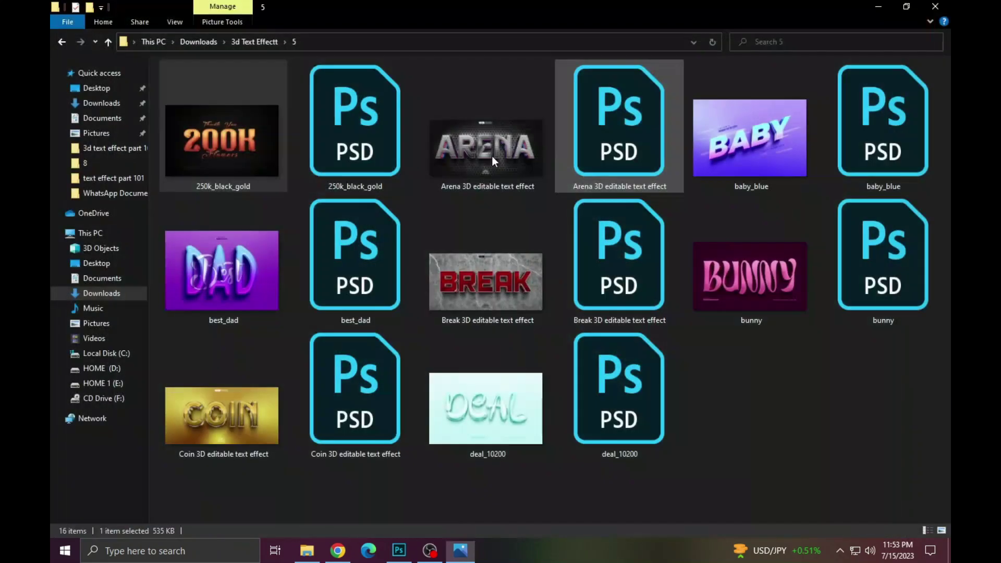
{"action": "double_click", "coordinate": [347, 151]}
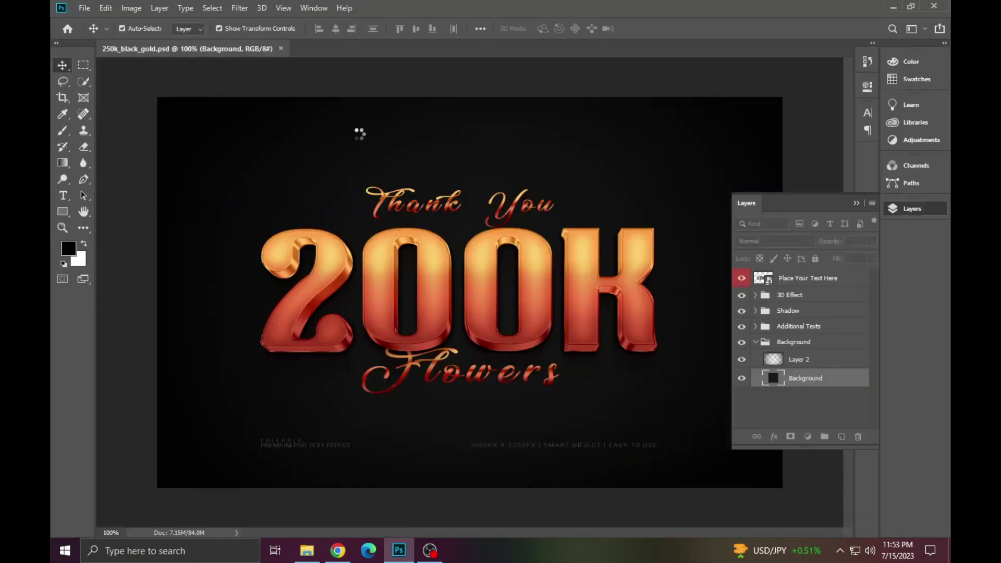
Step: Cancel the Missing Fonts warning, move the Magnifier aside, and select the Place Your Text Here layer
{"action": "left_click", "coordinate": [558, 299]}
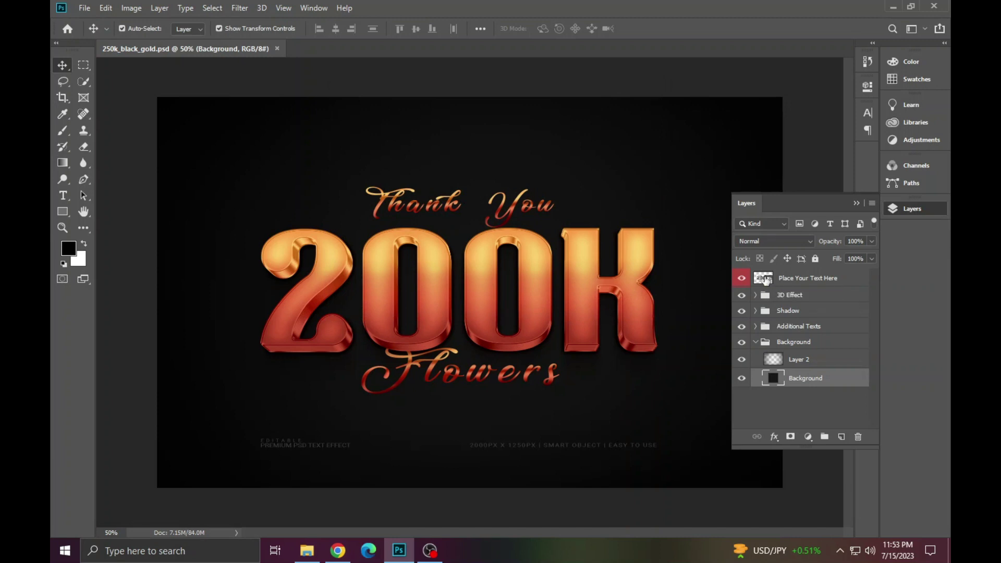
{"action": "key", "text": "super+plus"}
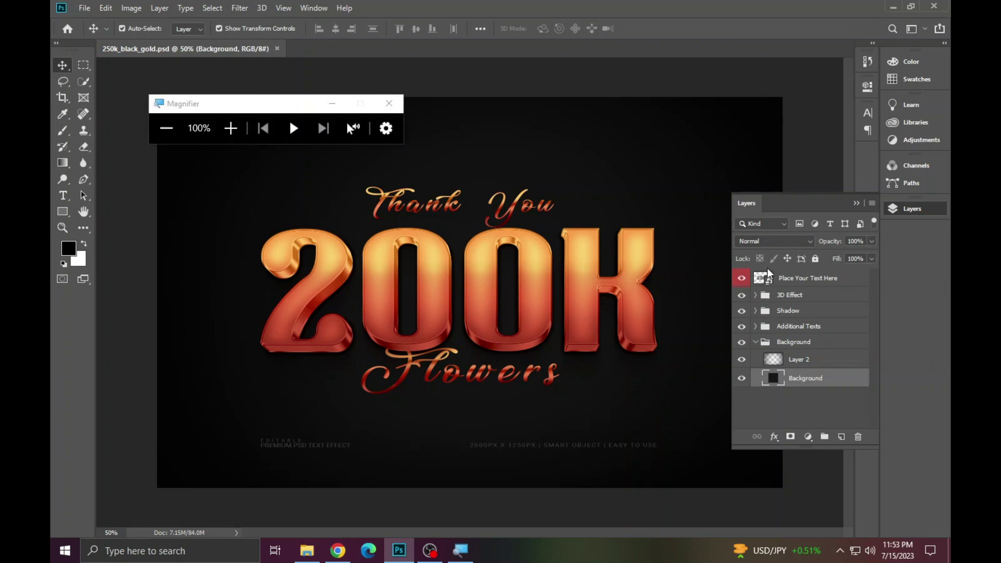
{"action": "left_click", "coordinate": [332, 103]}
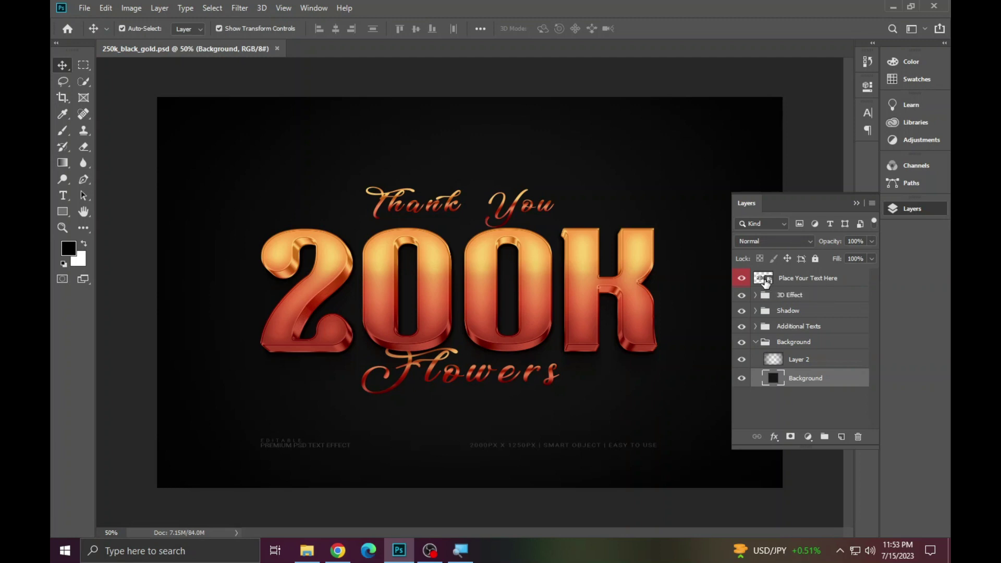
{"action": "left_click", "coordinate": [769, 283]}
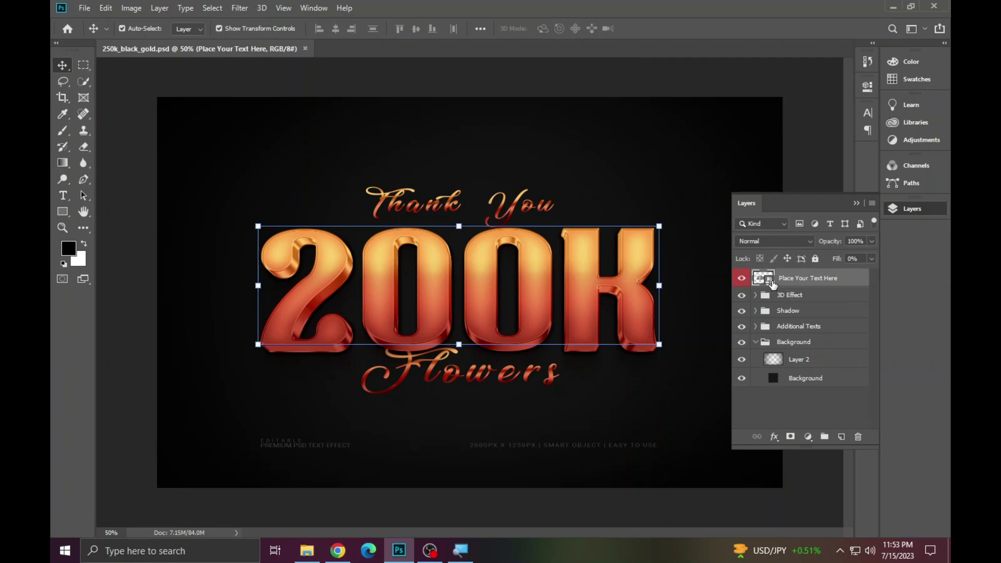
Step: Open the Place Your Text Here smart object's contents, cancelling the missing-fonts warning
{"action": "double_click", "coordinate": [772, 283]}
{"action": "left_click", "coordinate": [560, 300]}
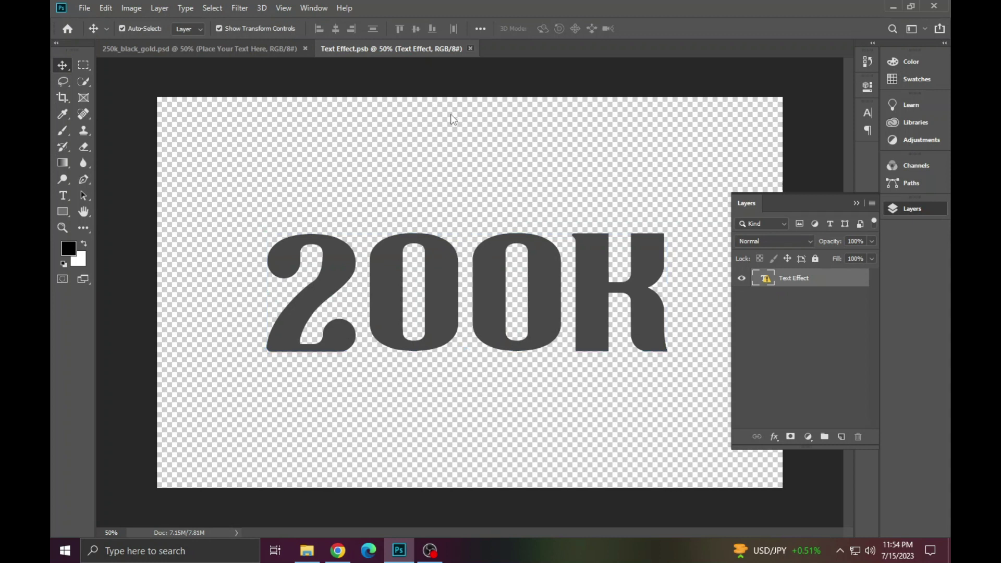
{"action": "key", "text": "ctrl+w"}
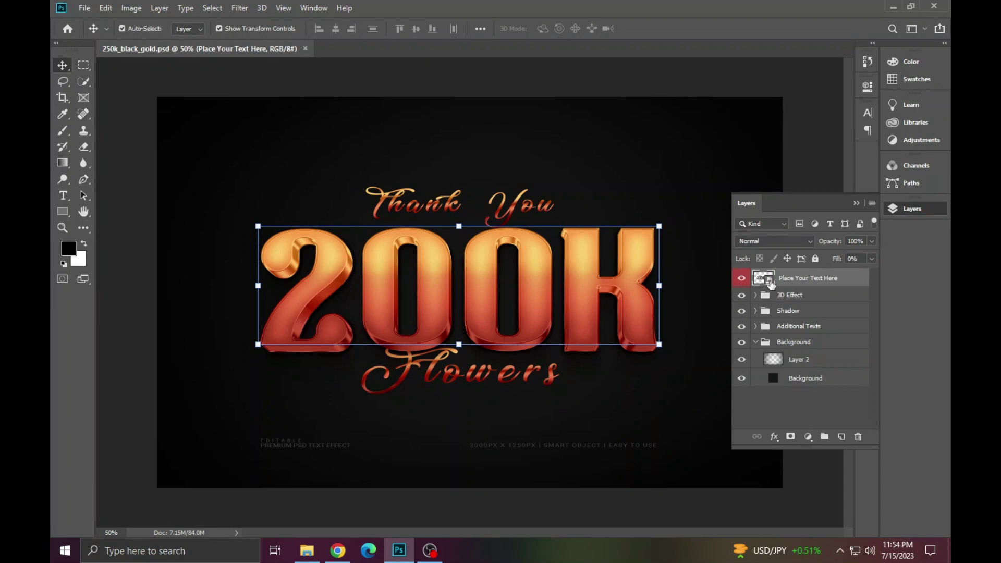
{"action": "double_click", "coordinate": [772, 283]}
{"action": "left_click", "coordinate": [560, 299]}
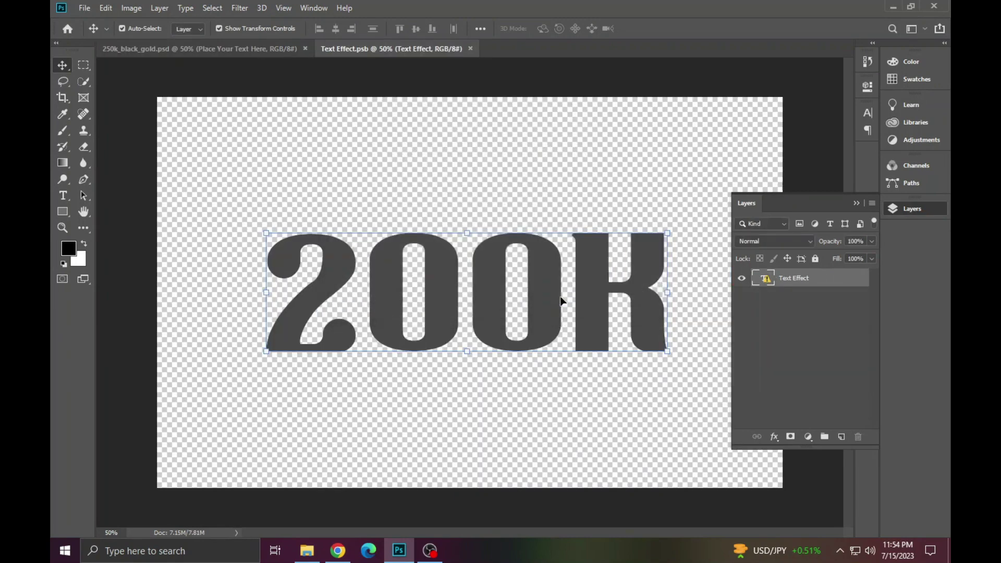
Step: Copy the missing font name Zoikabold from the Type tool's font field
{"action": "left_click", "coordinate": [62, 195]}
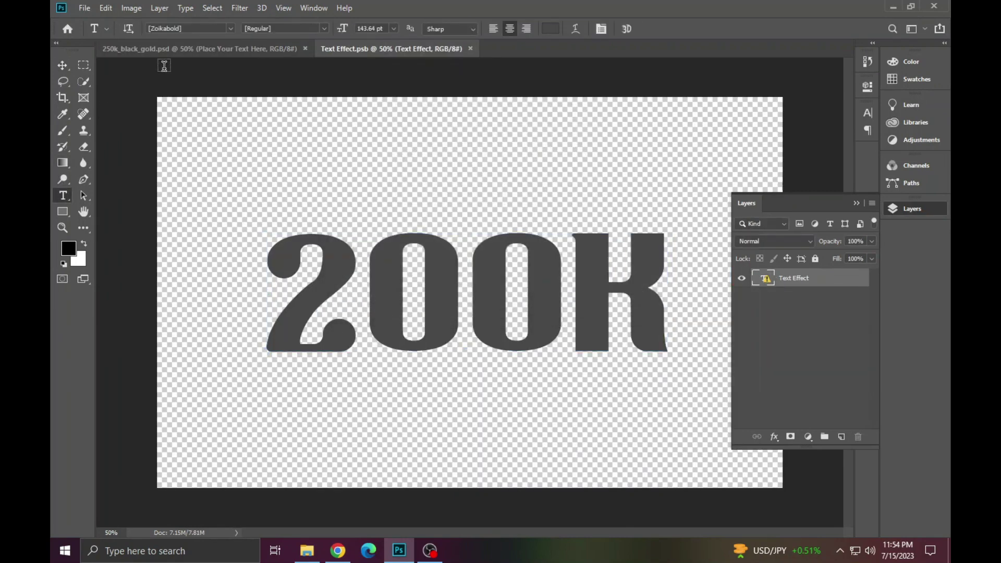
{"action": "left_click", "coordinate": [174, 29]}
{"action": "right_click", "coordinate": [173, 29]}
{"action": "left_click", "coordinate": [203, 71]}
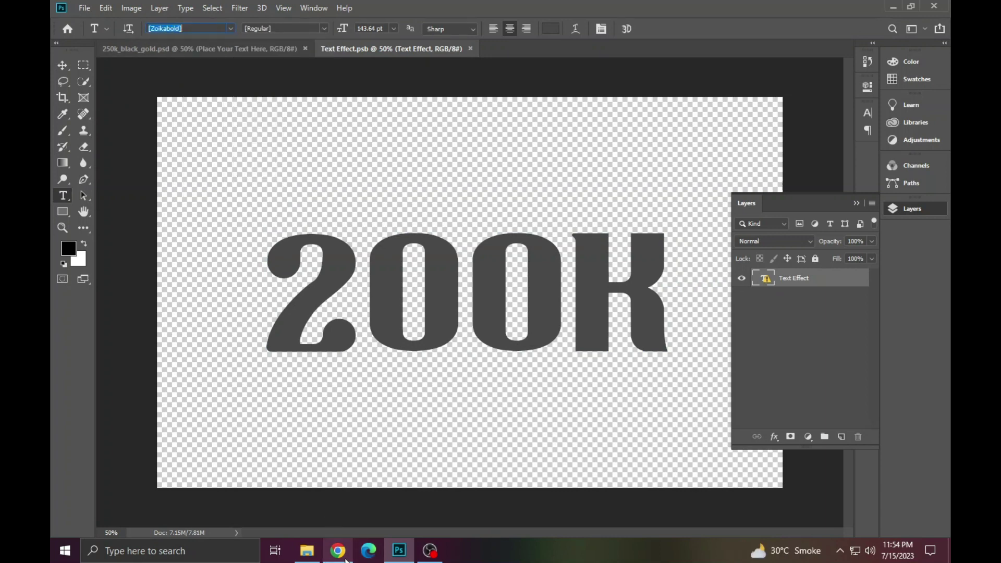
{"action": "left_click", "coordinate": [338, 551]}
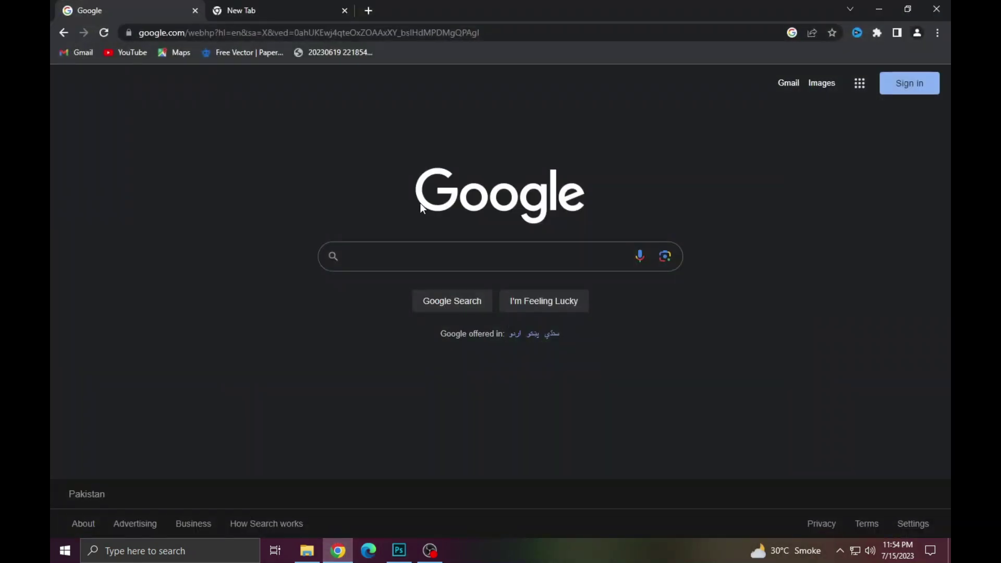
Step: Search Google for 'zoika bold font' using the pasted font name
{"action": "left_click", "coordinate": [377, 254]}
{"action": "key", "text": "ctrl+v"}
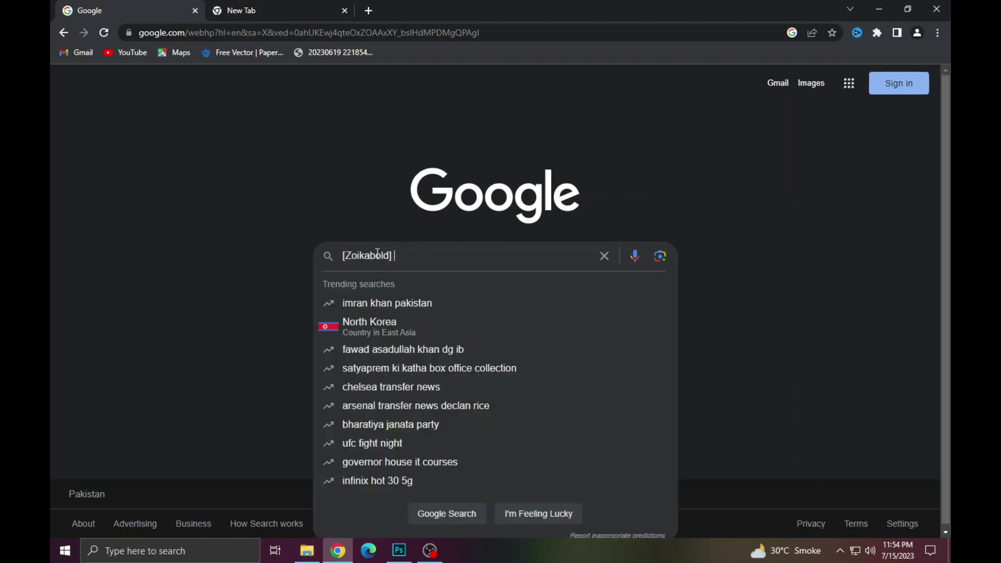
{"action": "type", "text": "fo"}
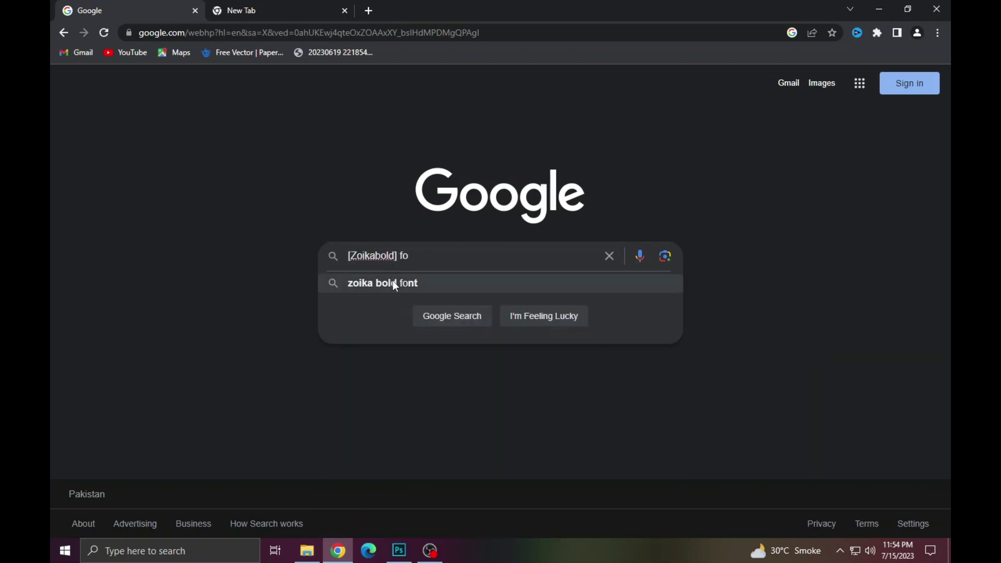
{"action": "left_click", "coordinate": [393, 281]}
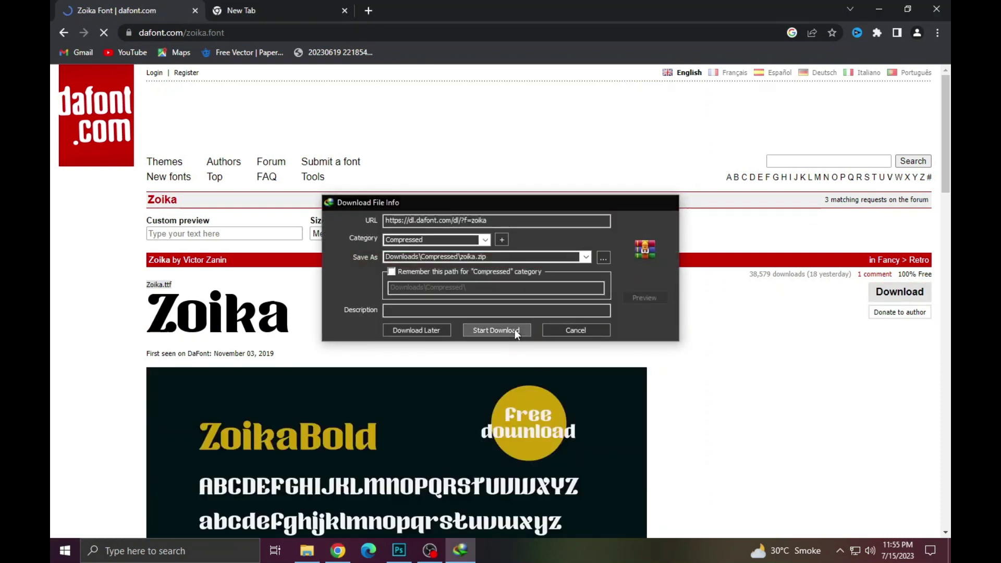
Step: Start the zoika.zip font download from DaFont
{"action": "left_click", "coordinate": [515, 330]}
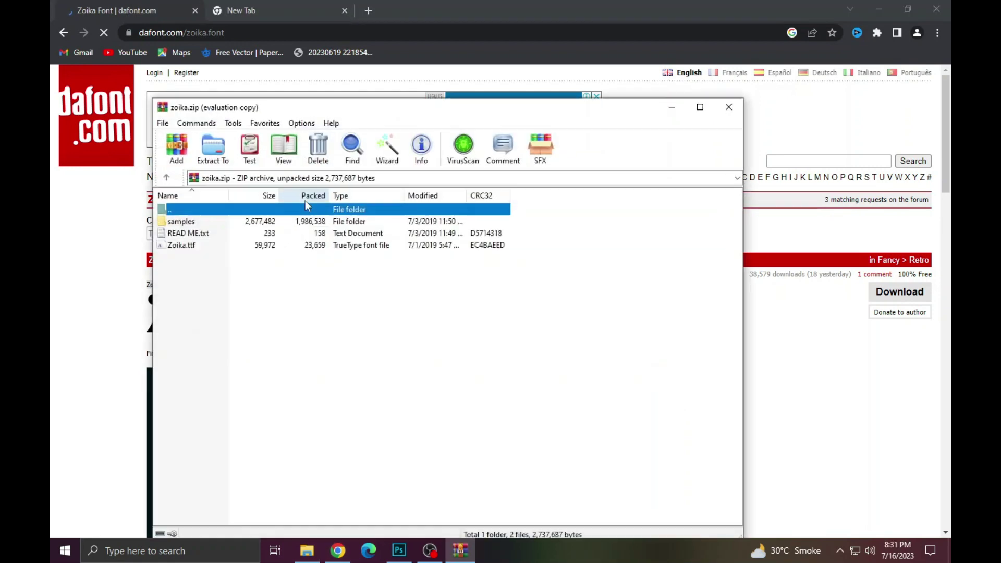
Step: Install Zoika.ttf from the archive and return to the 200K text in Photoshop
{"action": "double_click", "coordinate": [180, 246]}
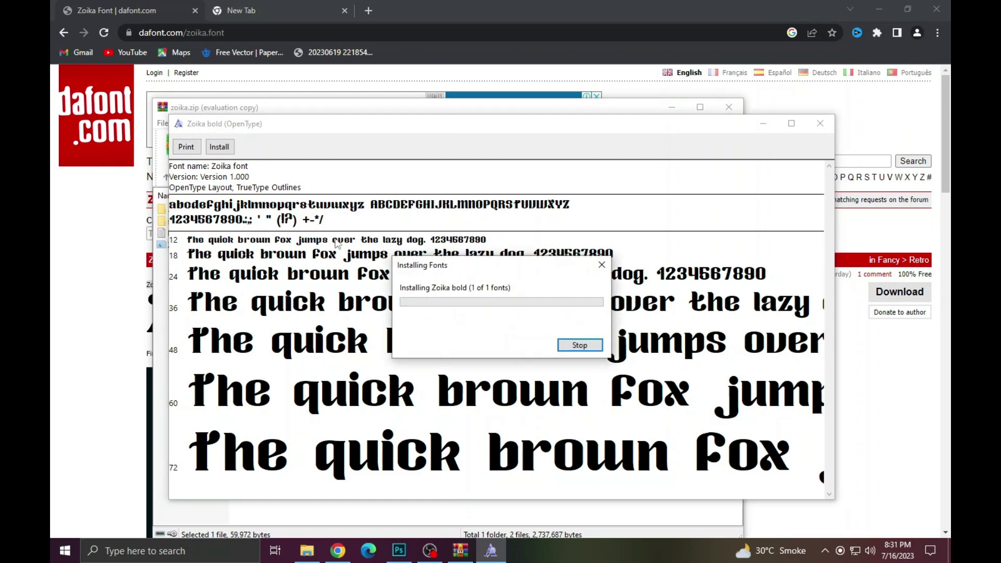
{"action": "left_click", "coordinate": [399, 550]}
{"action": "left_click", "coordinate": [452, 307]}
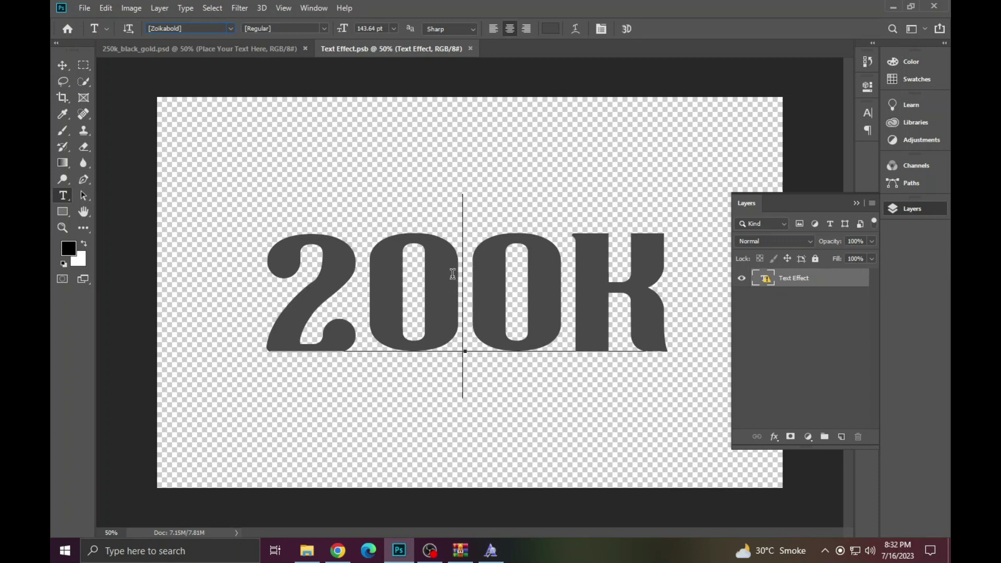
Step: Replace the 200K text with 3.5k and save Text Effect.psb
{"action": "left_click", "coordinate": [453, 274]}
{"action": "left_click", "coordinate": [500, 228]}
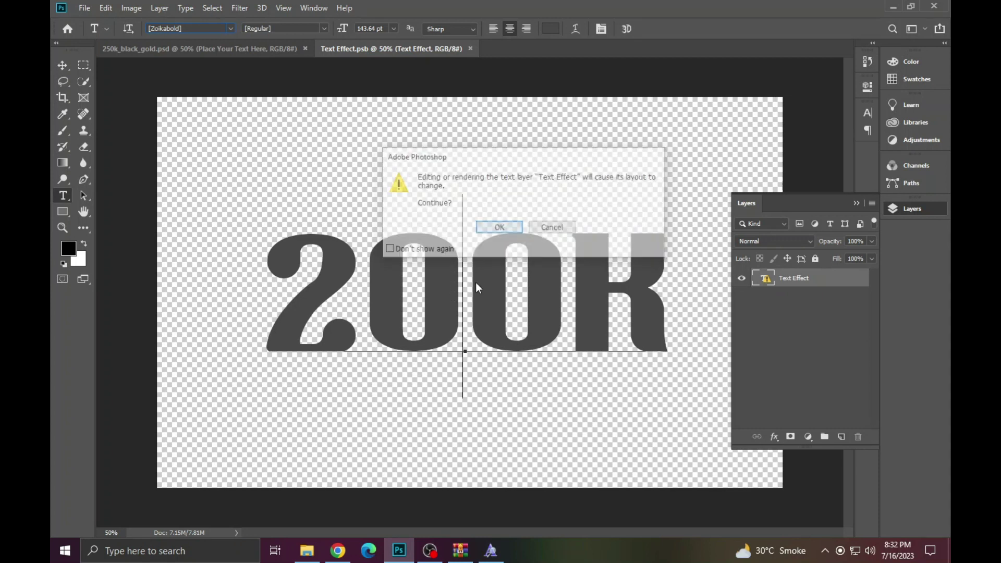
{"action": "key", "text": "ctrl+a"}
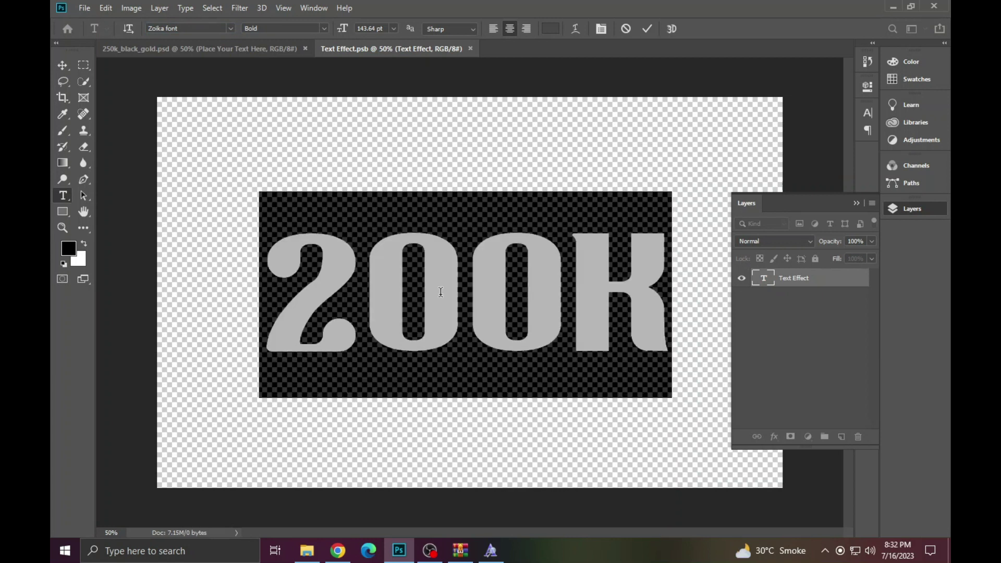
{"action": "type", "text": "3.5"}
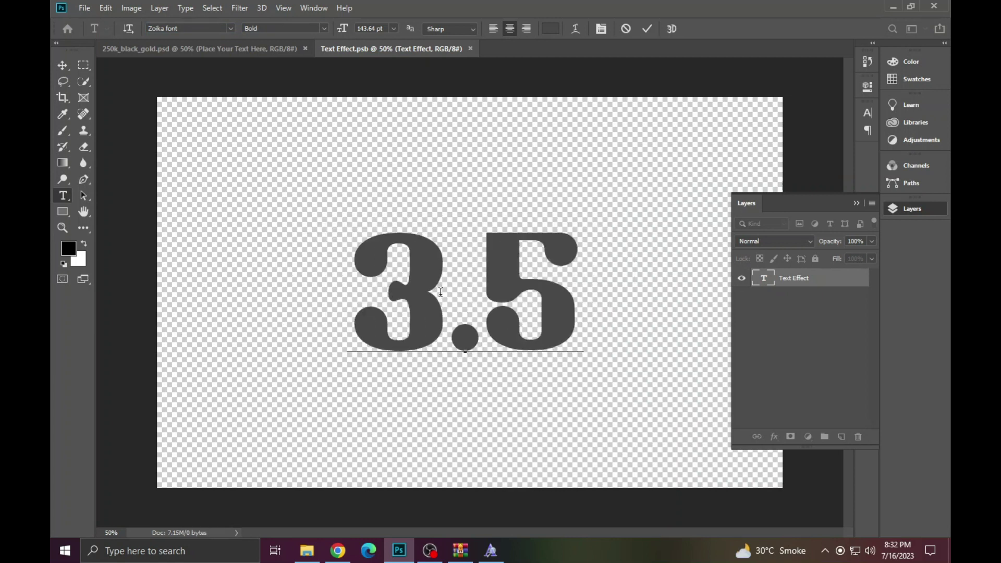
{"action": "type", "text": "k"}
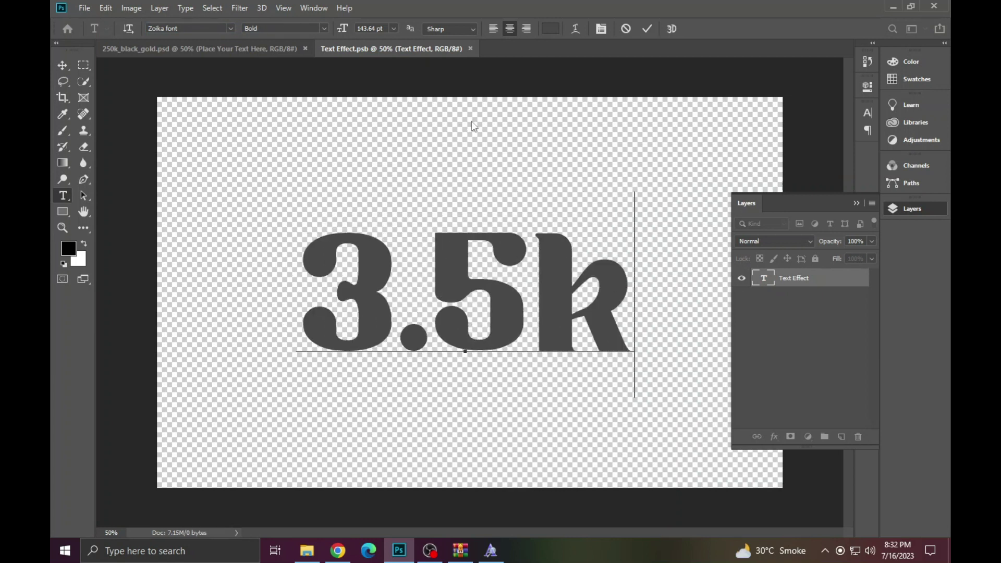
{"action": "left_click", "coordinate": [646, 29]}
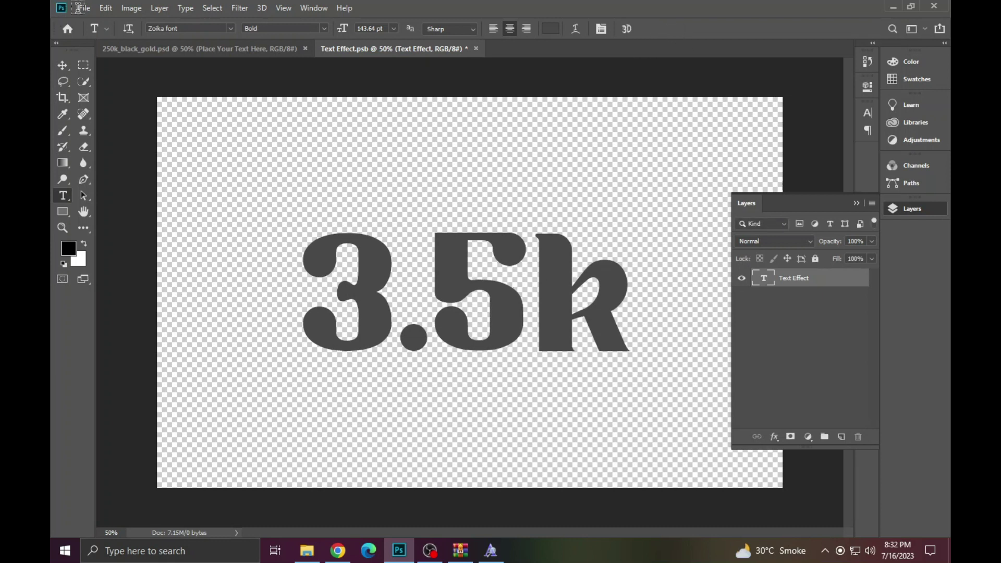
{"action": "left_click", "coordinate": [78, 8]}
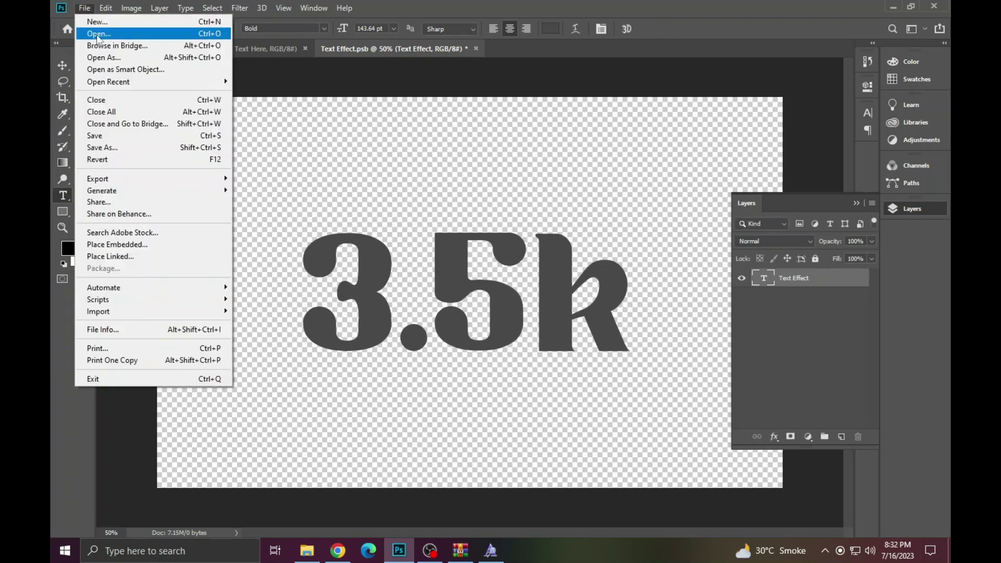
{"action": "left_click", "coordinate": [117, 139]}
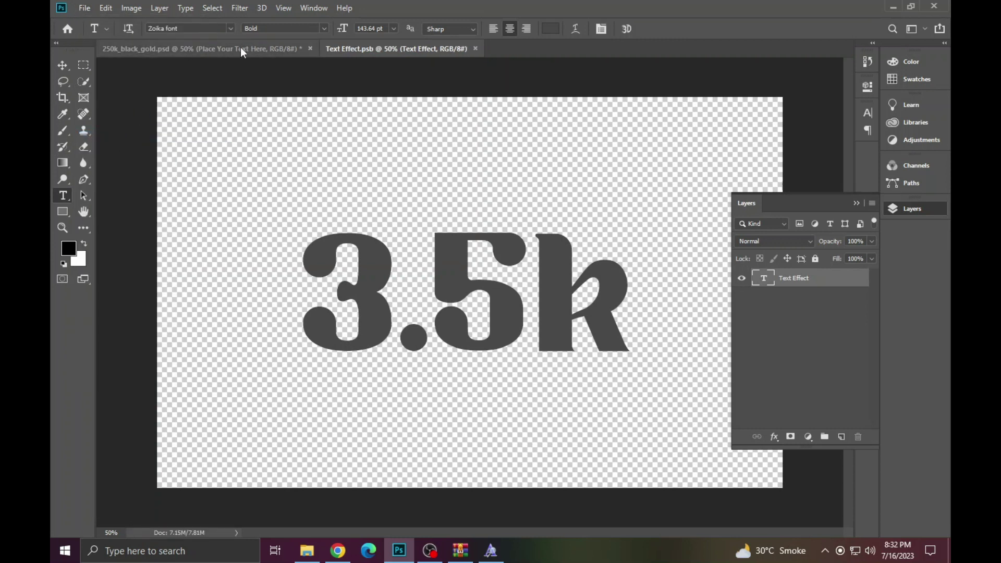
Step: Show the 250k_black_gold template and fit it on screen
{"action": "key", "text": "ctrl+Tab"}
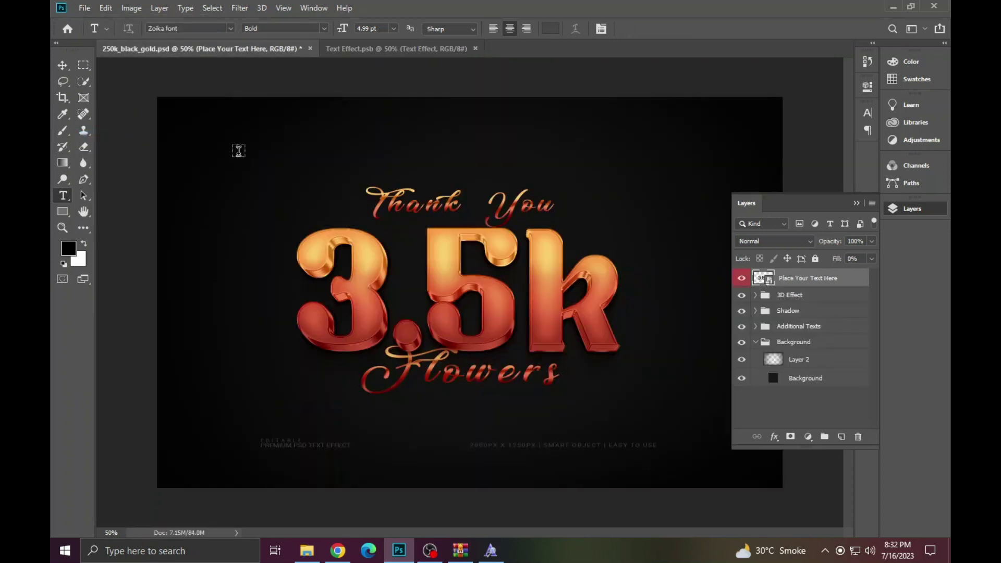
{"action": "left_click", "coordinate": [63, 228]}
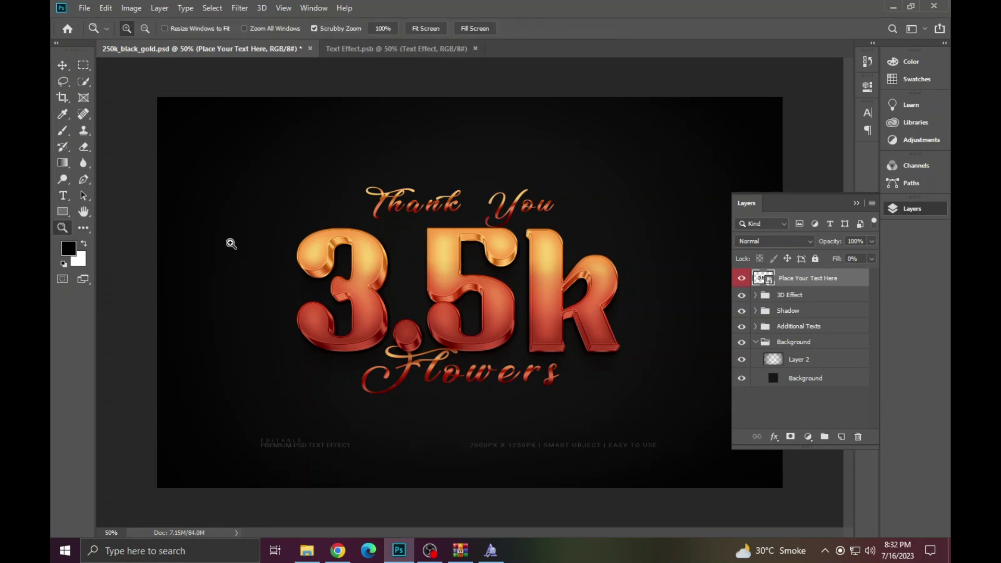
{"action": "left_click", "coordinate": [451, 359]}
{"action": "right_click", "coordinate": [407, 282]}
{"action": "left_click", "coordinate": [407, 278]}
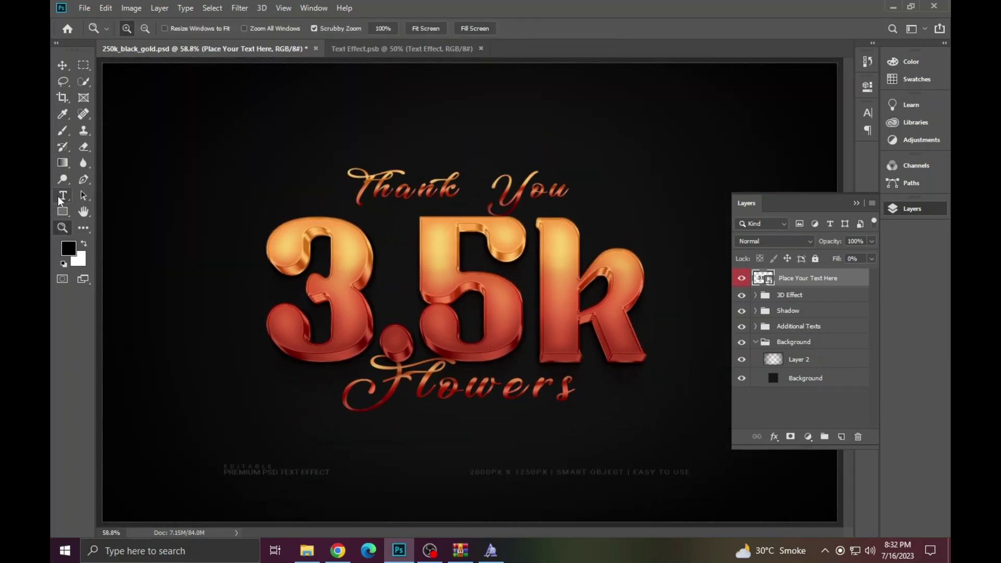
Step: Copy the Flowers text's missing font name, [Lovely], from the font field
{"action": "left_click", "coordinate": [63, 196]}
{"action": "left_click", "coordinate": [481, 368]}
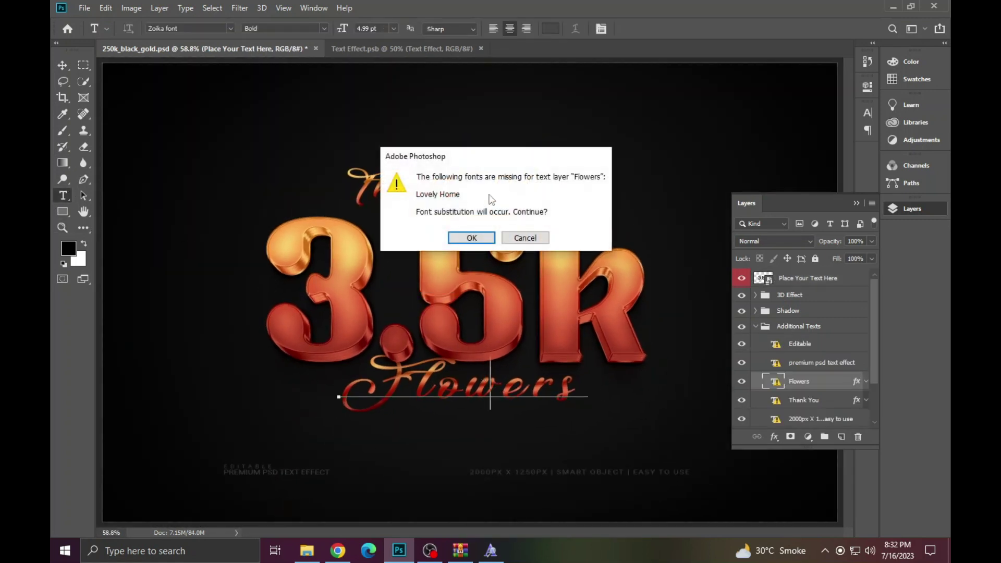
{"action": "left_click", "coordinate": [516, 236]}
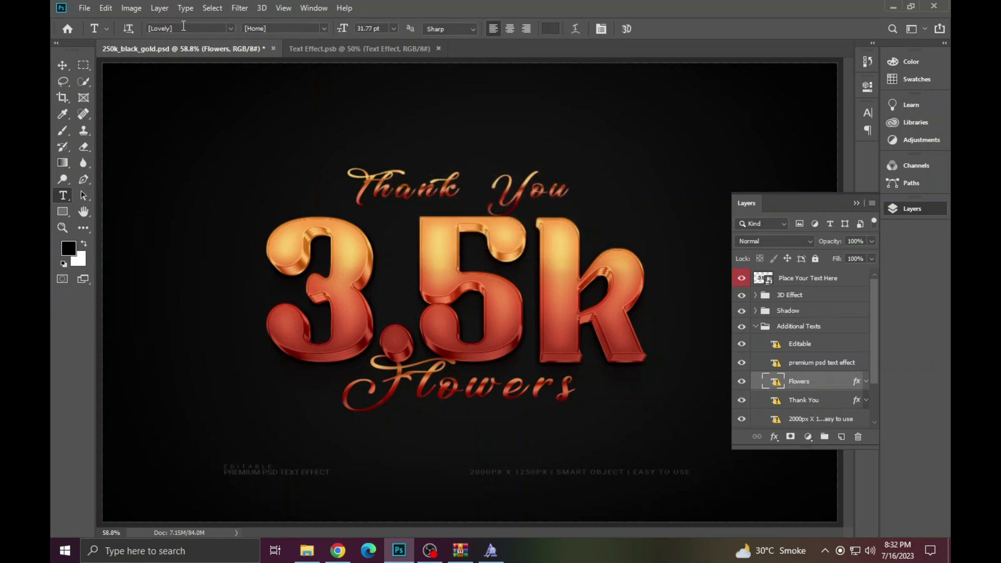
{"action": "right_click", "coordinate": [183, 25]}
{"action": "left_click", "coordinate": [224, 65]}
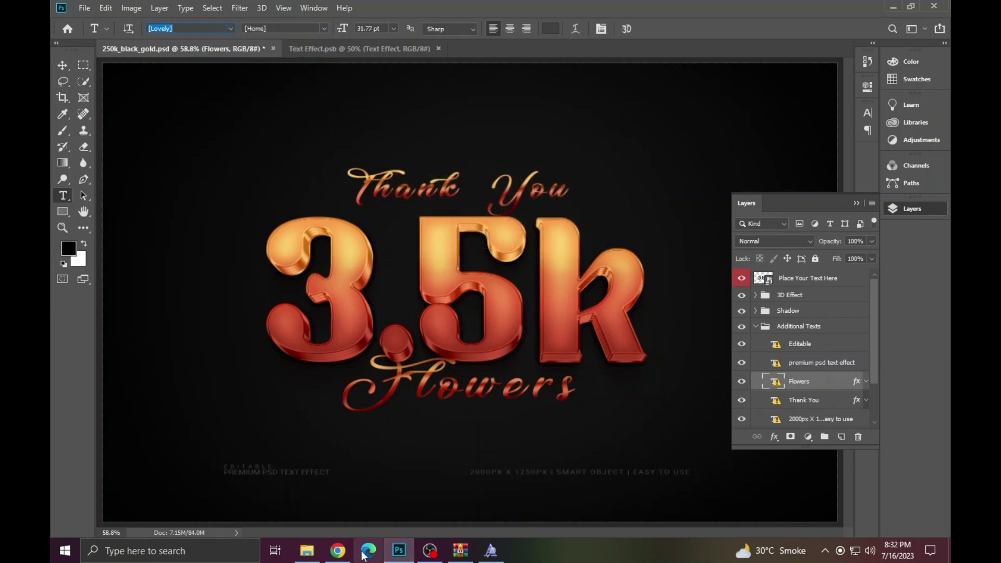
{"action": "left_click", "coordinate": [338, 550]}
Step: Search Google for 'lovely home font' and open its dafont page
{"action": "left_click", "coordinate": [63, 33]}
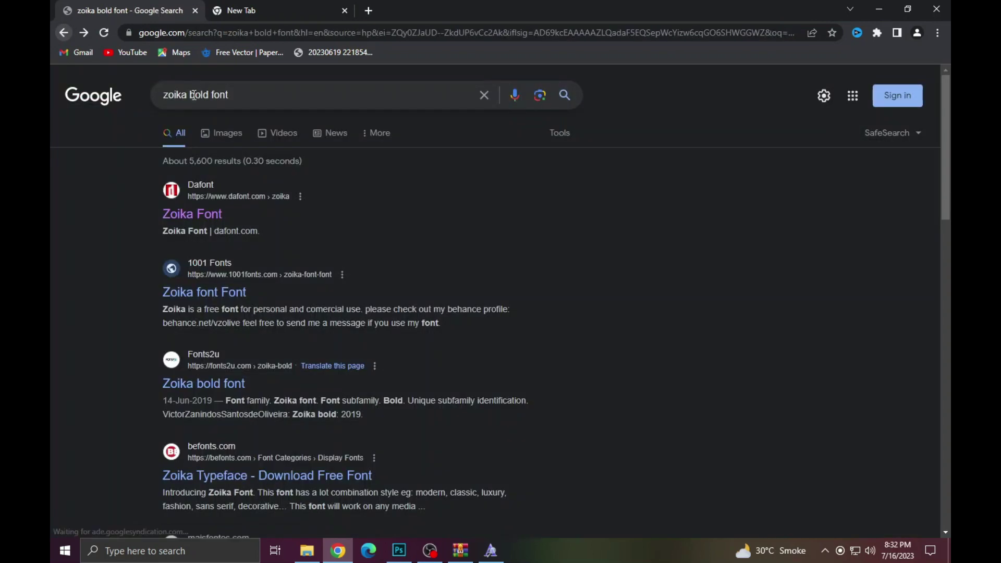
{"action": "left_click_drag", "start_coordinate": [208, 96], "coordinate": [167, 99]}
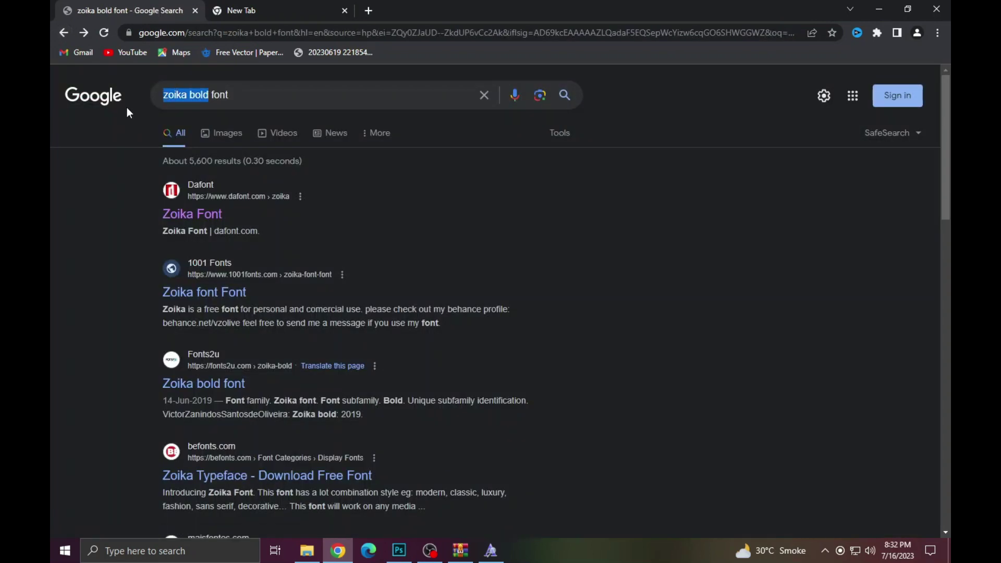
{"action": "key", "text": "ctrl+v"}
{"action": "type", "text": "hm"}
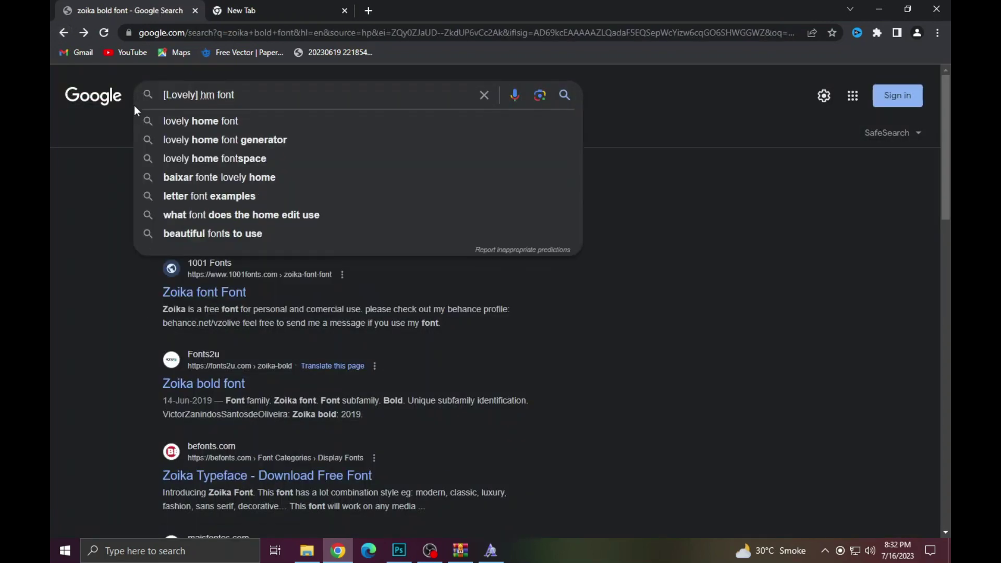
{"action": "left_click", "coordinate": [180, 121]}
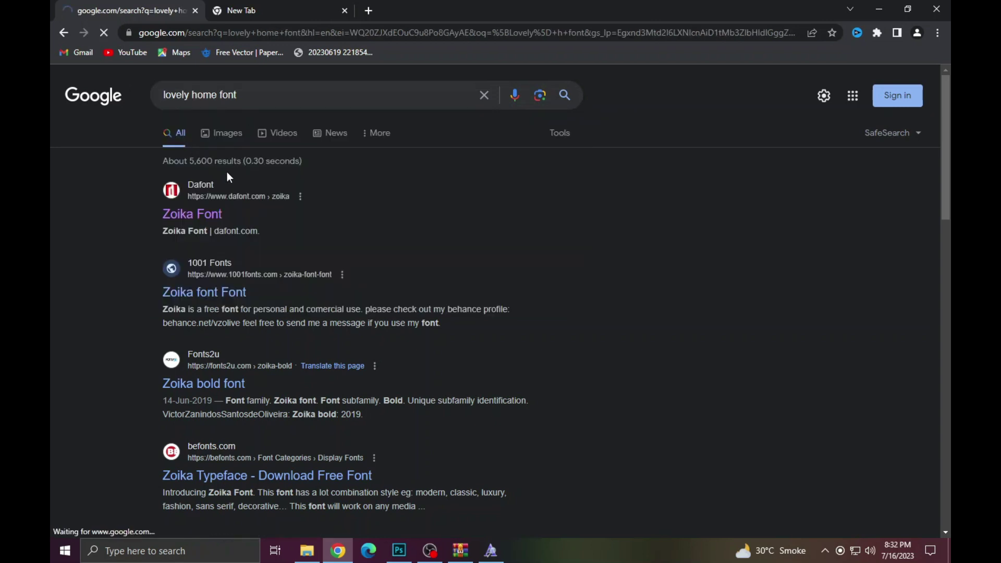
{"action": "left_click", "coordinate": [228, 216]}
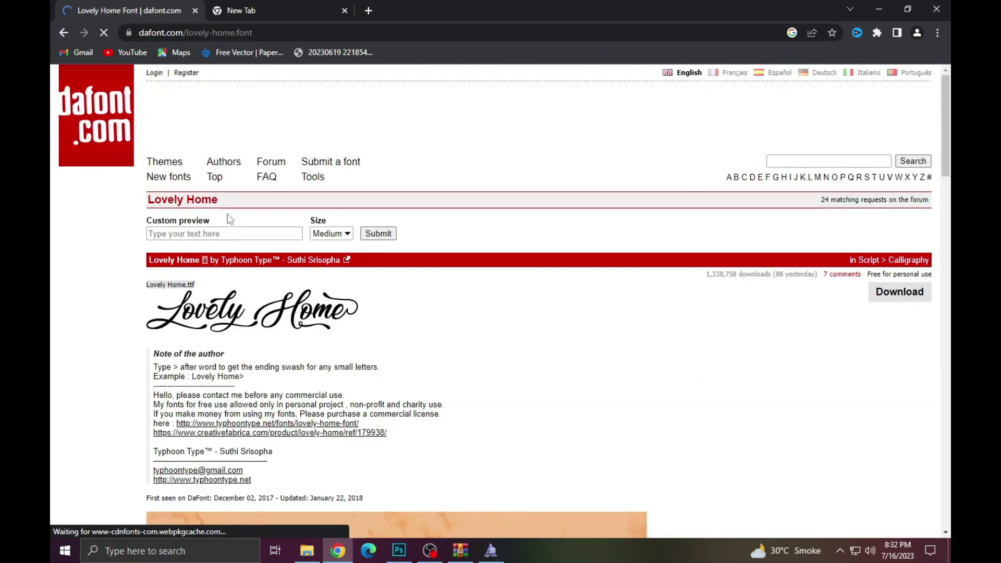
Step: Download lovely_home.zip and install the Lovely Home.ttf font
{"action": "left_click", "coordinate": [897, 294]}
{"action": "left_click", "coordinate": [496, 329]}
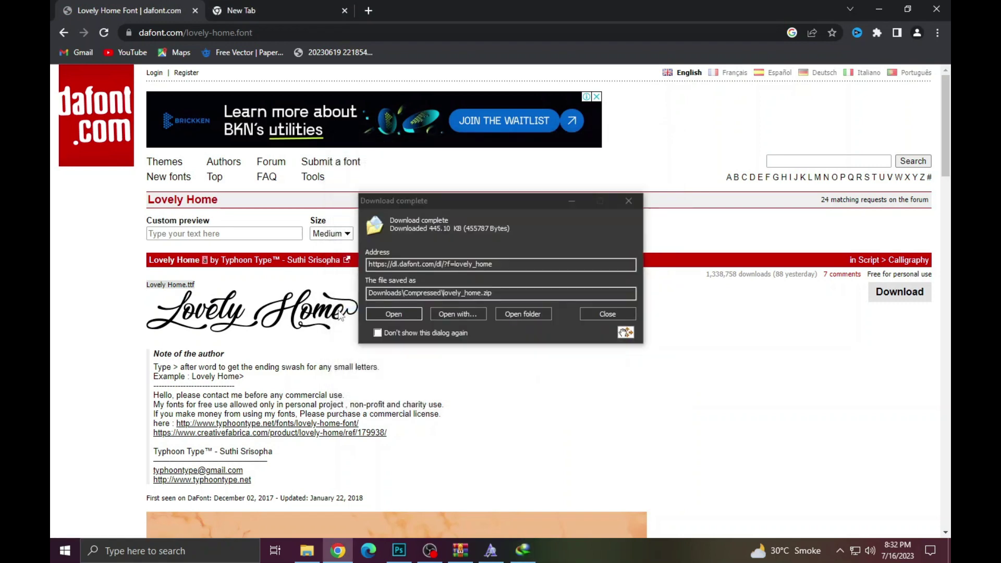
{"action": "left_click", "coordinate": [375, 315]}
{"action": "left_click", "coordinate": [193, 233]}
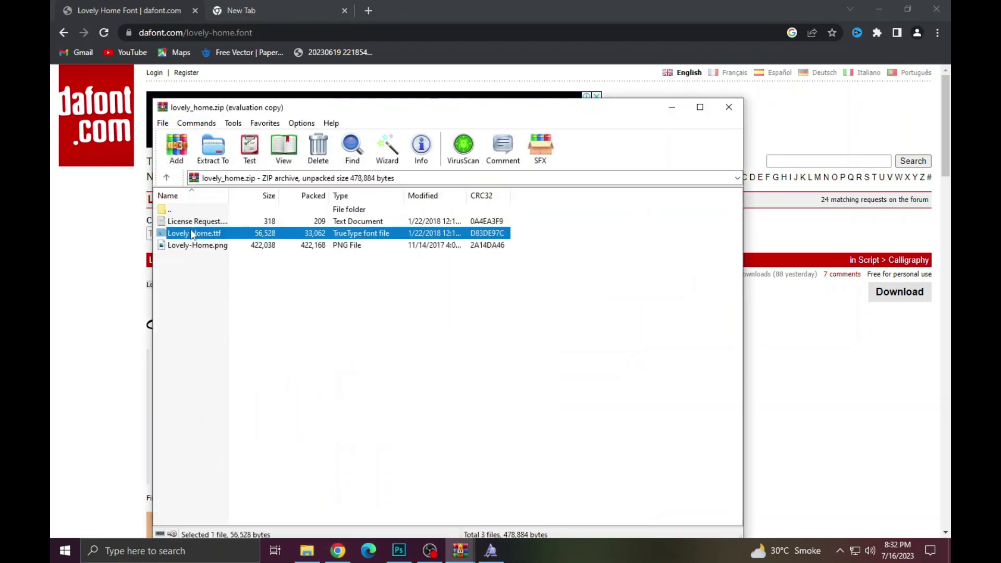
{"action": "double_click", "coordinate": [193, 233]}
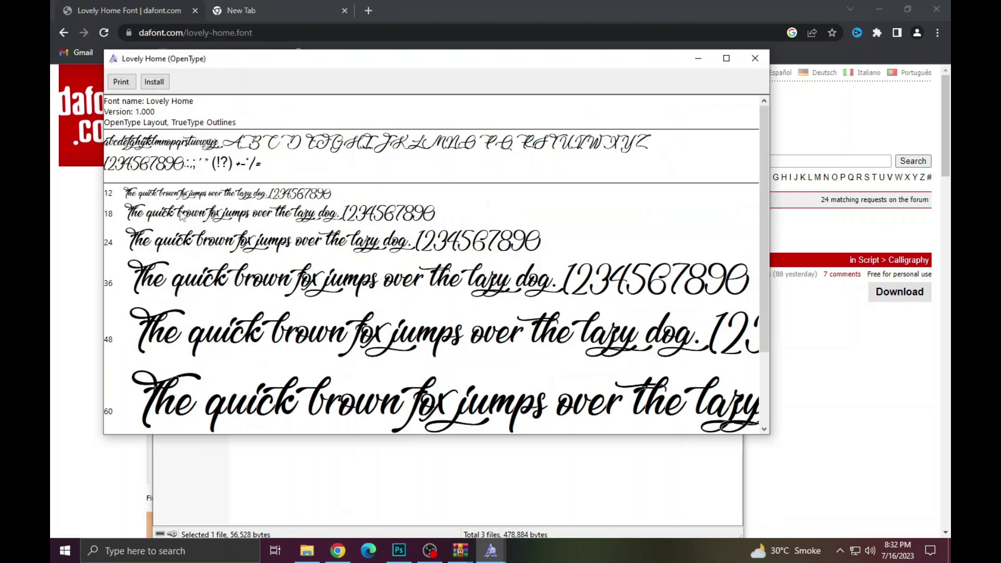
{"action": "left_click", "coordinate": [154, 82]}
Step: Select the Flowers word in the template for editing
{"action": "left_click", "coordinate": [399, 550]}
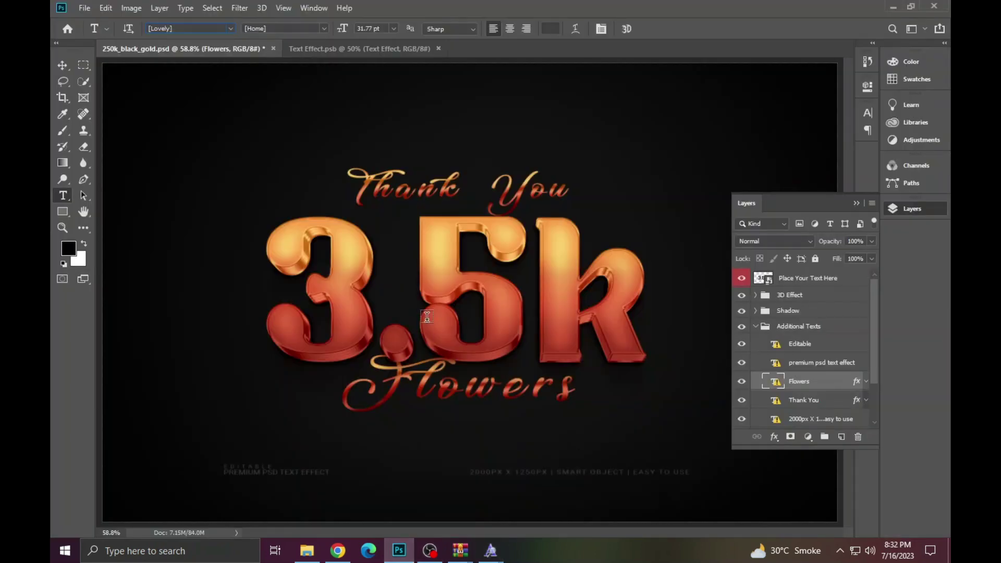
{"action": "left_click", "coordinate": [458, 391]}
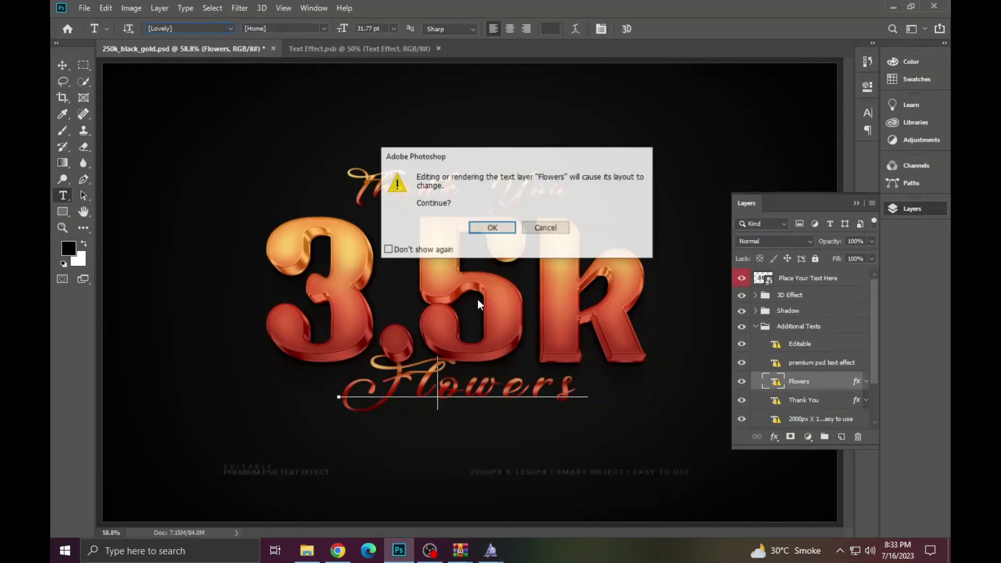
{"action": "left_click", "coordinate": [504, 227]}
{"action": "double_click", "coordinate": [491, 374]}
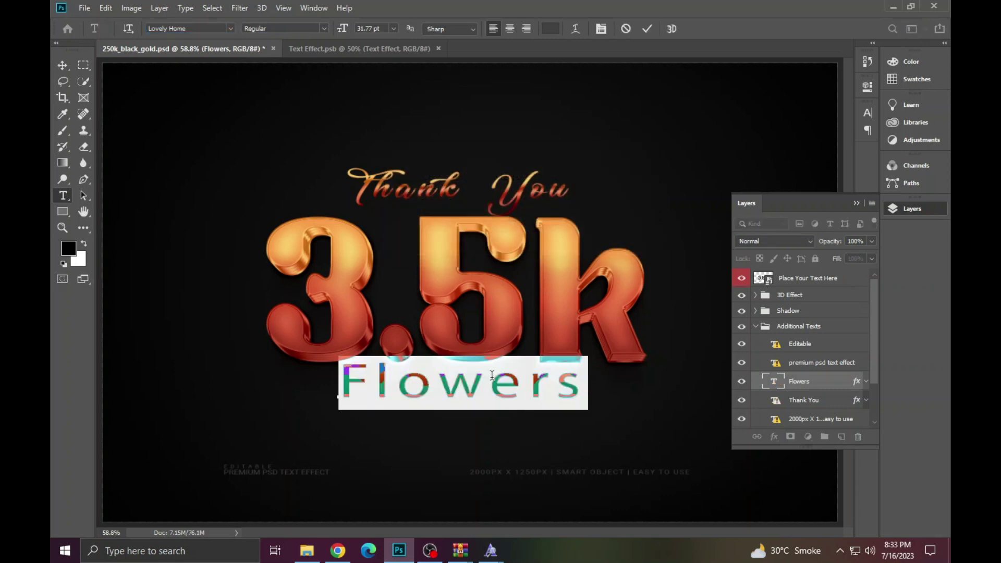
{"action": "left_click", "coordinate": [644, 28]}
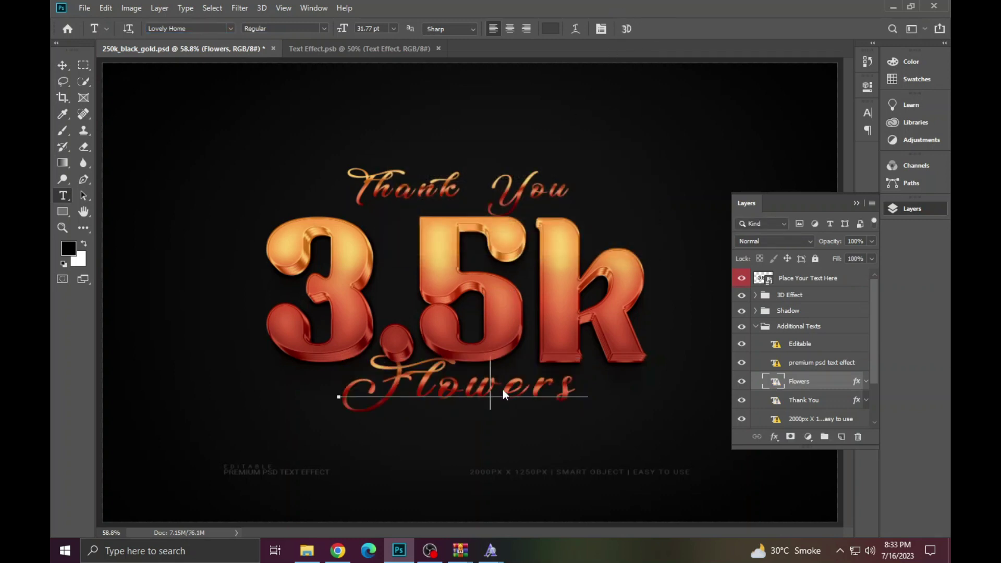
{"action": "left_click", "coordinate": [496, 227]}
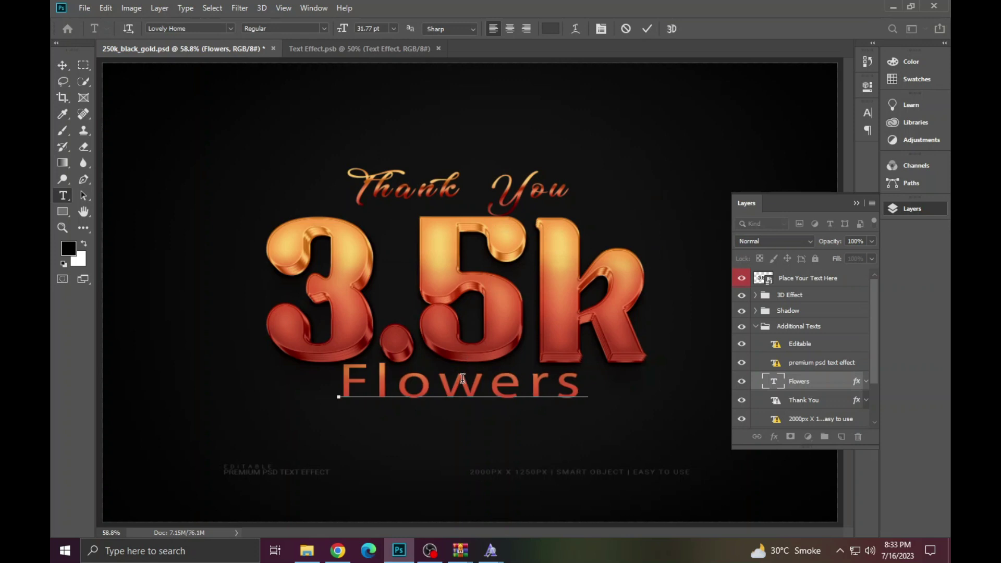
{"action": "double_click", "coordinate": [462, 378]}
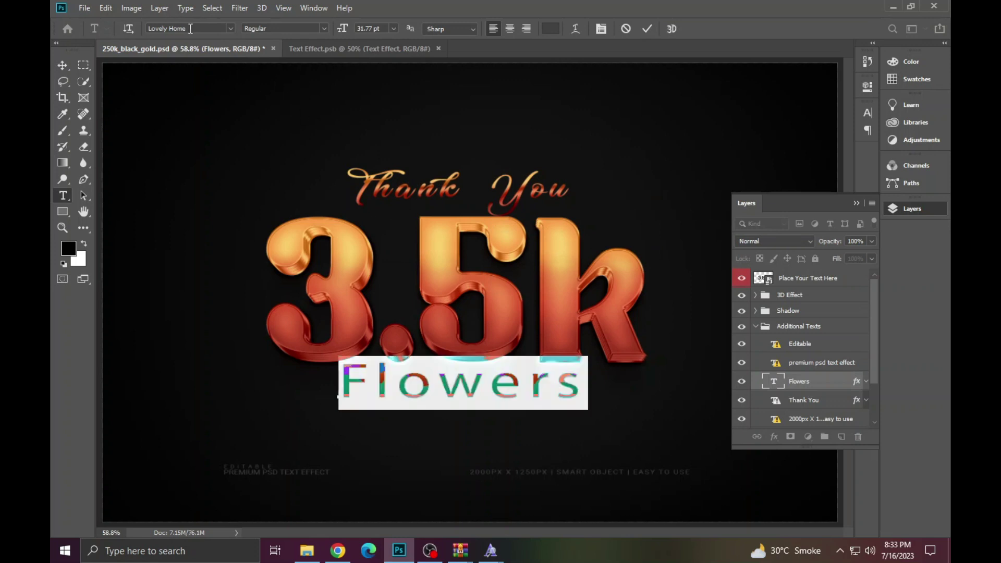
Step: Set the Flowers text's font to Lovely Home and commit the change
{"action": "left_click", "coordinate": [190, 28]}
{"action": "right_click", "coordinate": [190, 28]}
{"action": "left_click", "coordinate": [219, 80]}
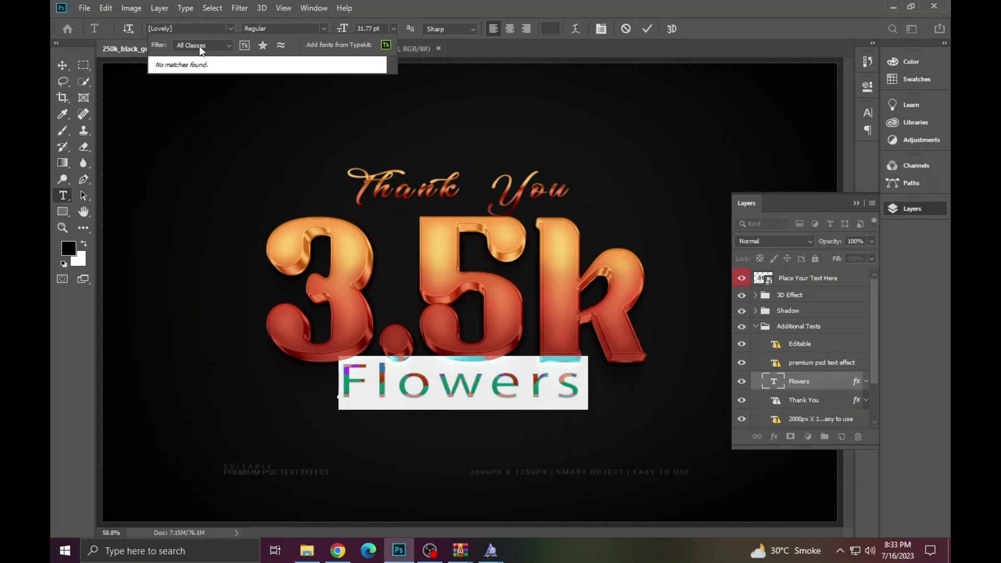
{"action": "key", "text": "BackSpace"}
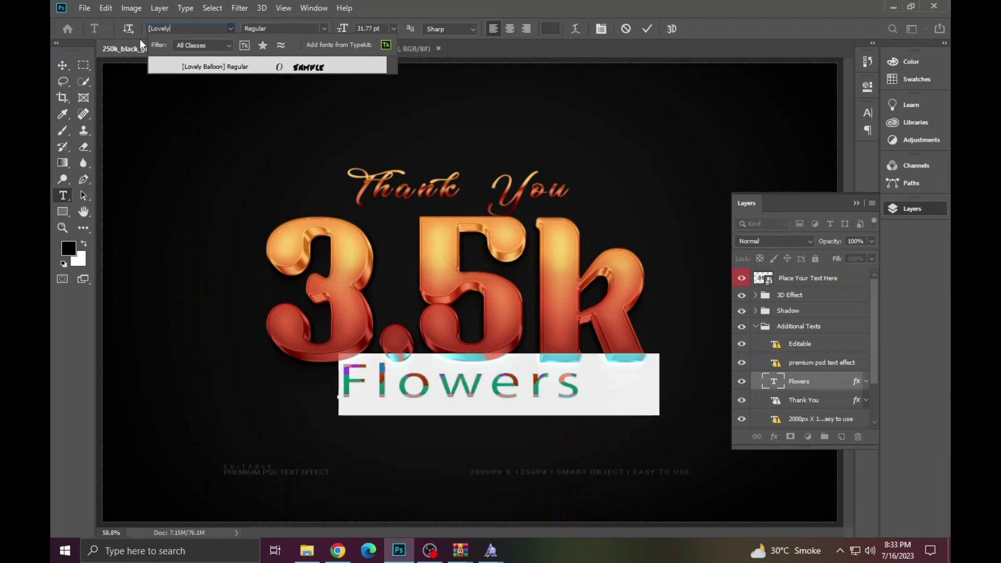
{"action": "key", "text": "BackSpace"}
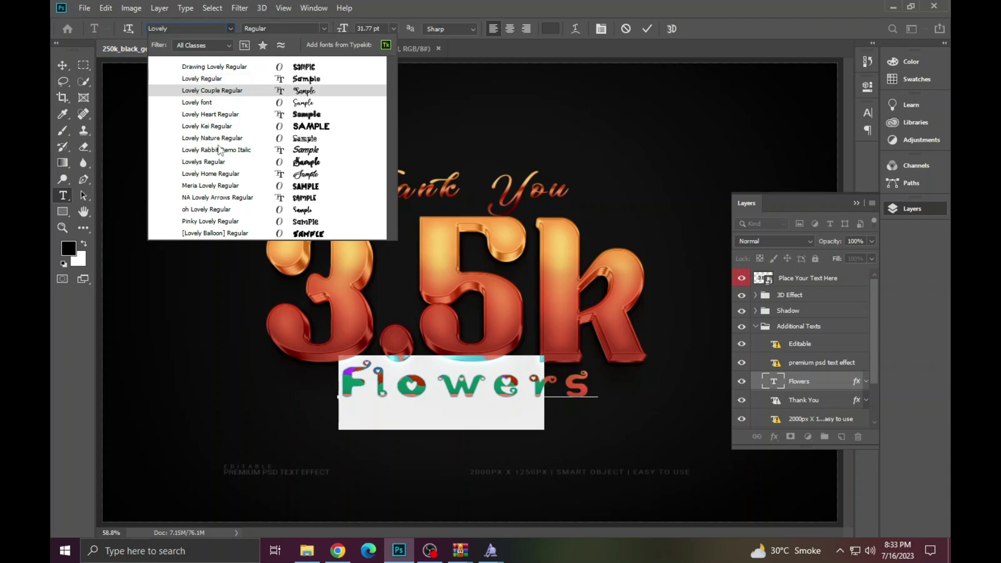
{"action": "left_click", "coordinate": [219, 175]}
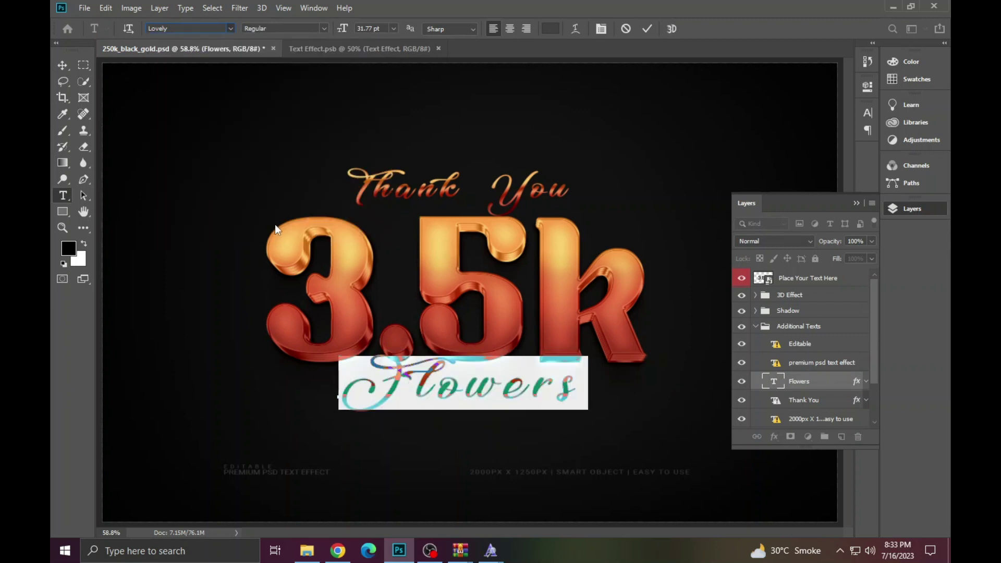
{"action": "double_click", "coordinate": [420, 381]}
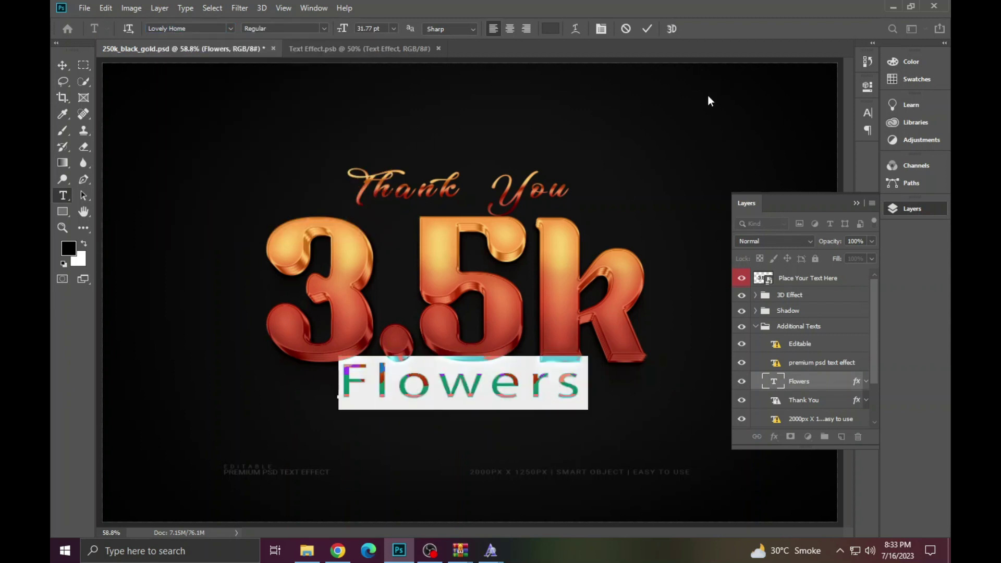
{"action": "left_click", "coordinate": [625, 29]}
Step: Finish editing Flowers and close the 250k_black_gold.psd document
{"action": "left_click", "coordinate": [451, 404]}
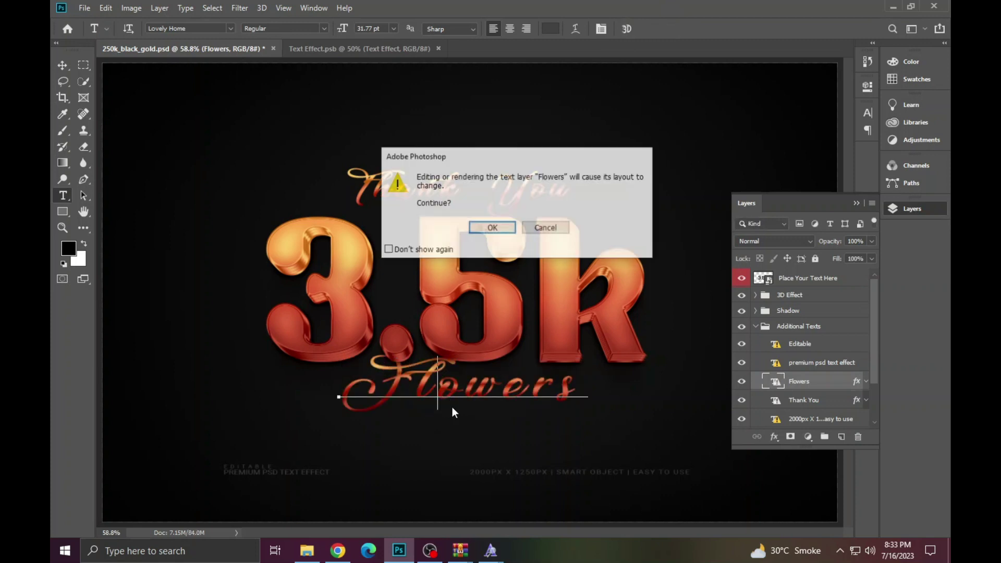
{"action": "left_click", "coordinate": [490, 229]}
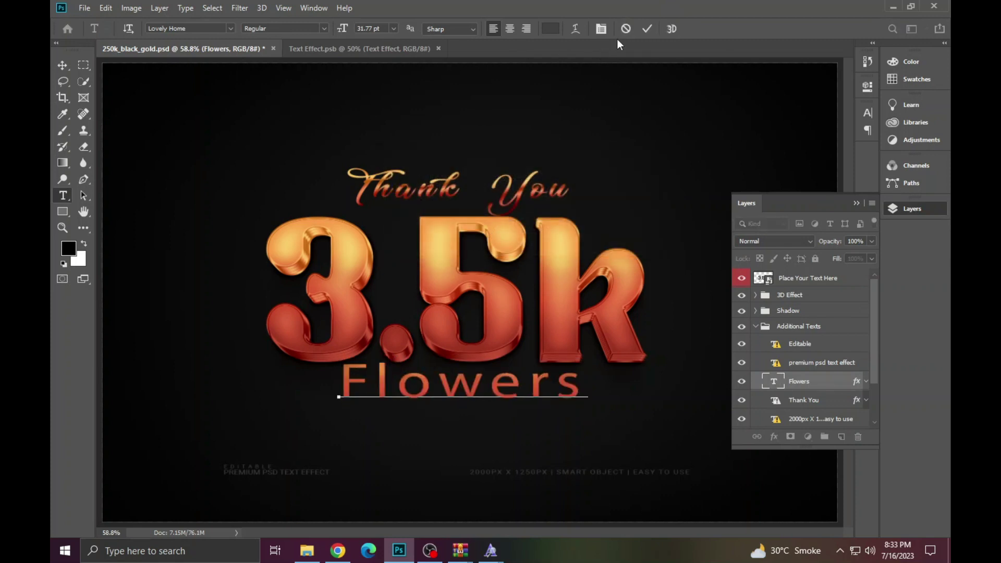
{"action": "left_click", "coordinate": [626, 29]}
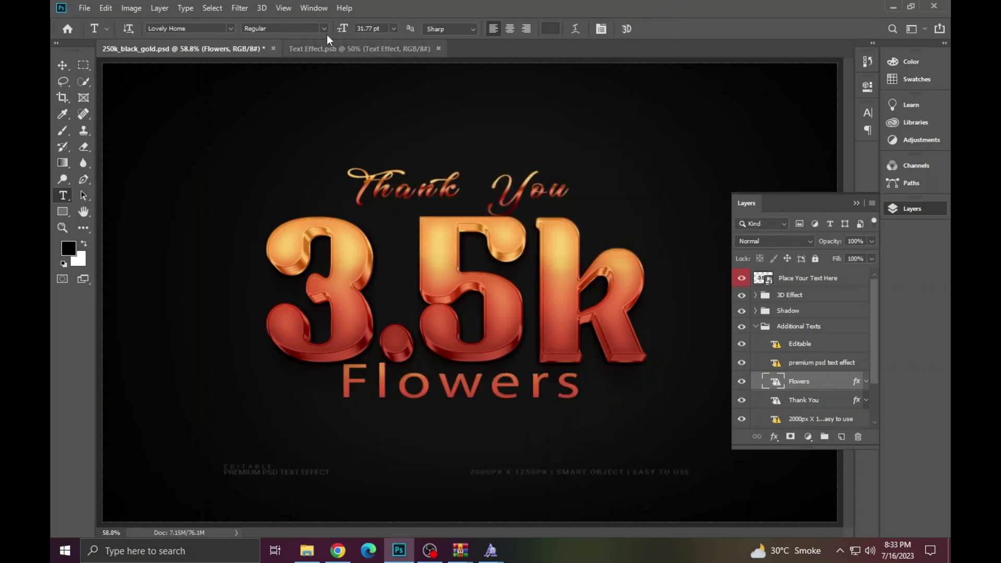
{"action": "left_click", "coordinate": [273, 48]}
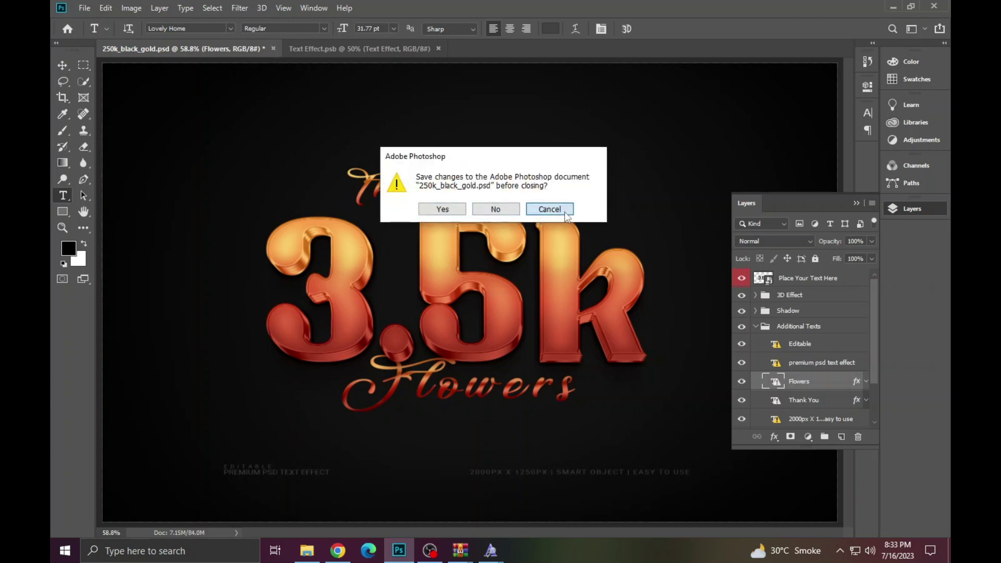
Step: Keep the document open and select the Flowers word for editing
{"action": "left_click", "coordinate": [539, 210]}
{"action": "left_click", "coordinate": [490, 388]}
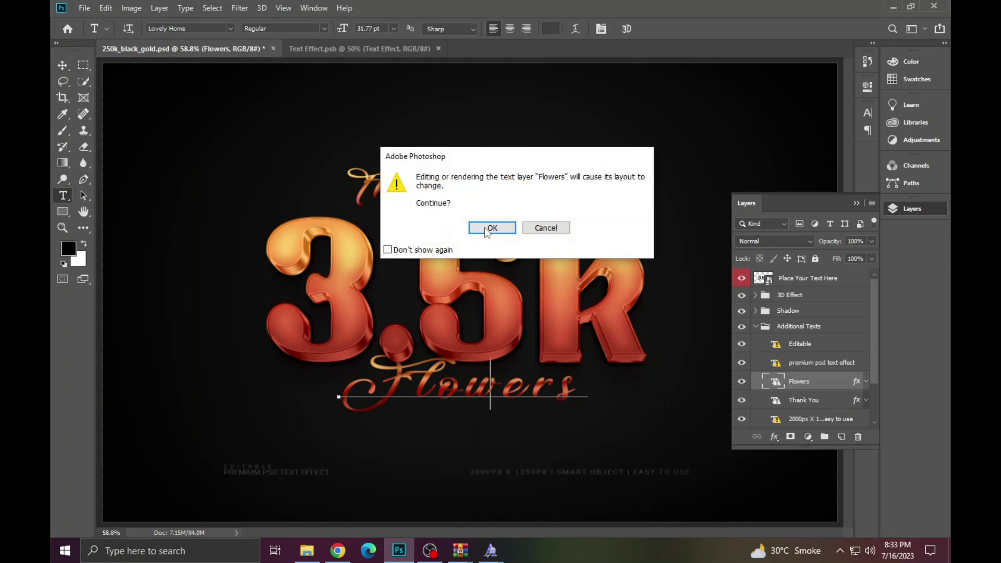
{"action": "left_click", "coordinate": [483, 228]}
{"action": "double_click", "coordinate": [469, 376]}
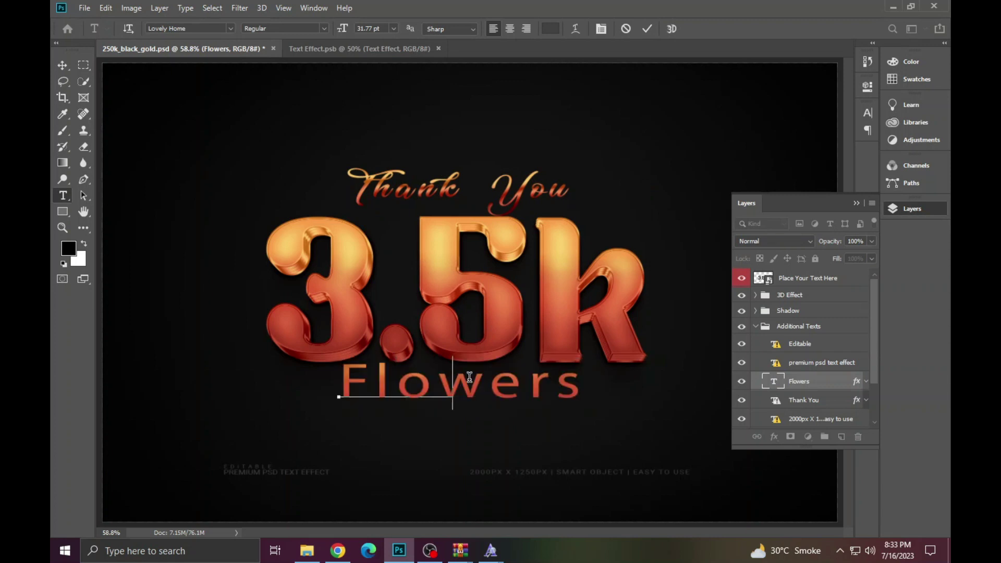
Step: Replace Flowers with 'Members', fix the typos, and select all of the new text
{"action": "type", "text": "MMB"}
{"action": "key", "text": "BackSpace"}
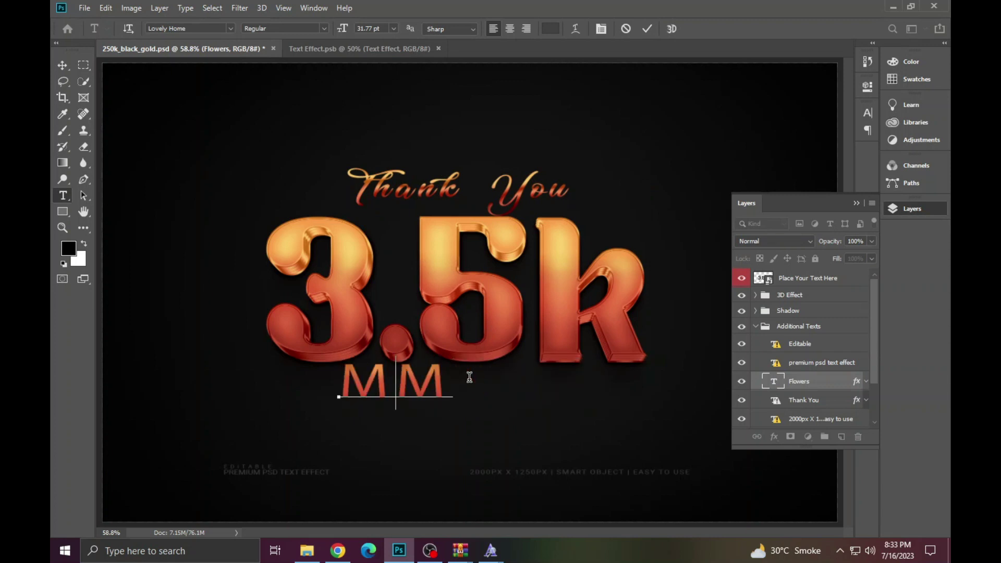
{"action": "key", "text": "BackSpace"}
{"action": "key", "text": "BackSpace"}
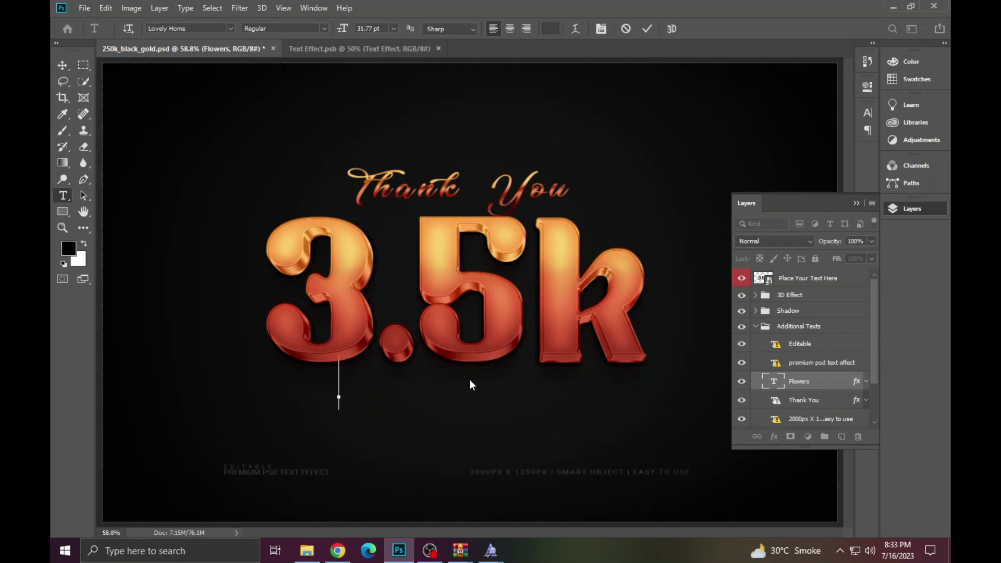
{"action": "type", "text": "M"}
{"action": "type", "text": "e"}
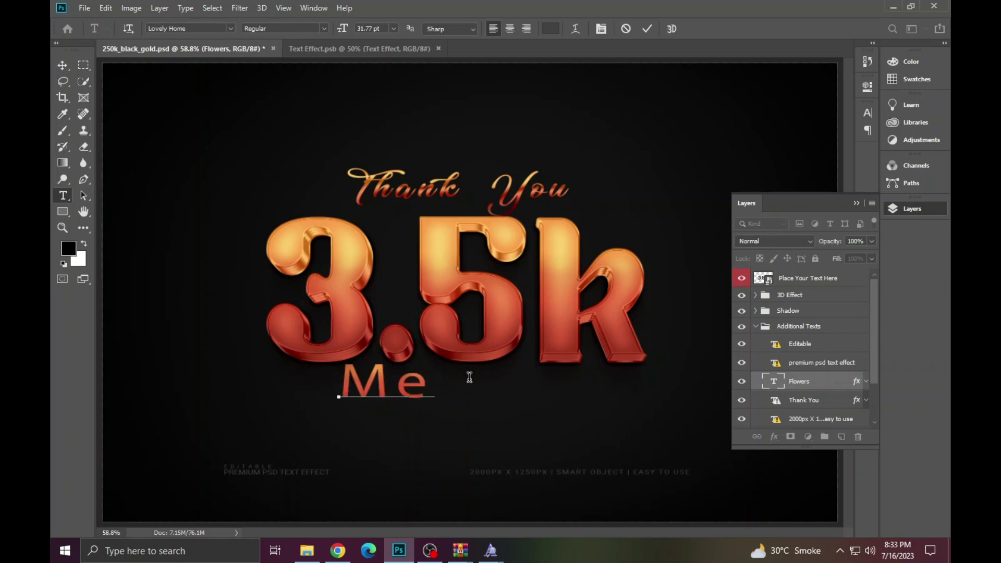
{"action": "type", "text": "me"}
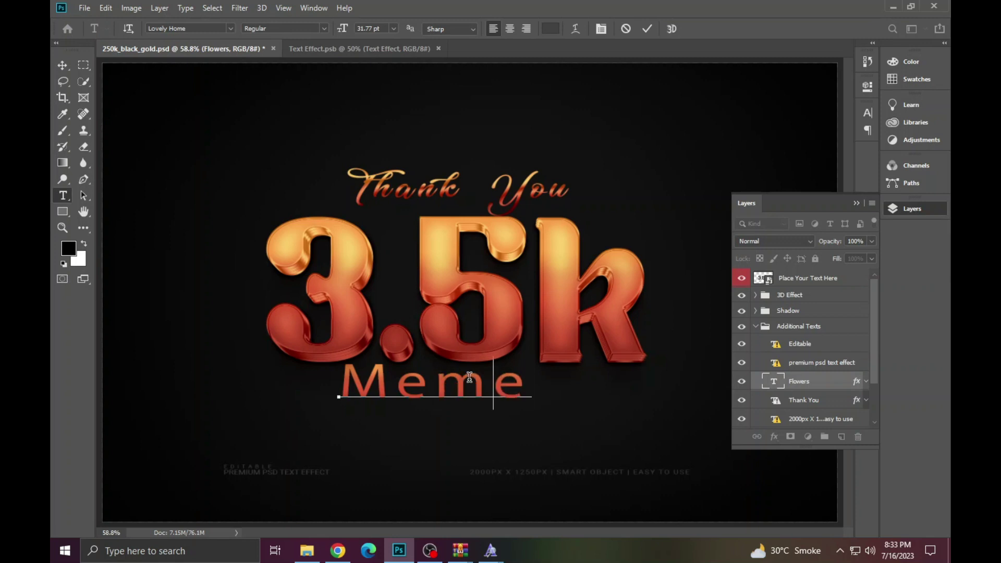
{"action": "key", "text": "BackSpace"}
{"action": "type", "text": "er"}
{"action": "type", "text": "s"}
{"action": "left_click", "coordinate": [482, 385]}
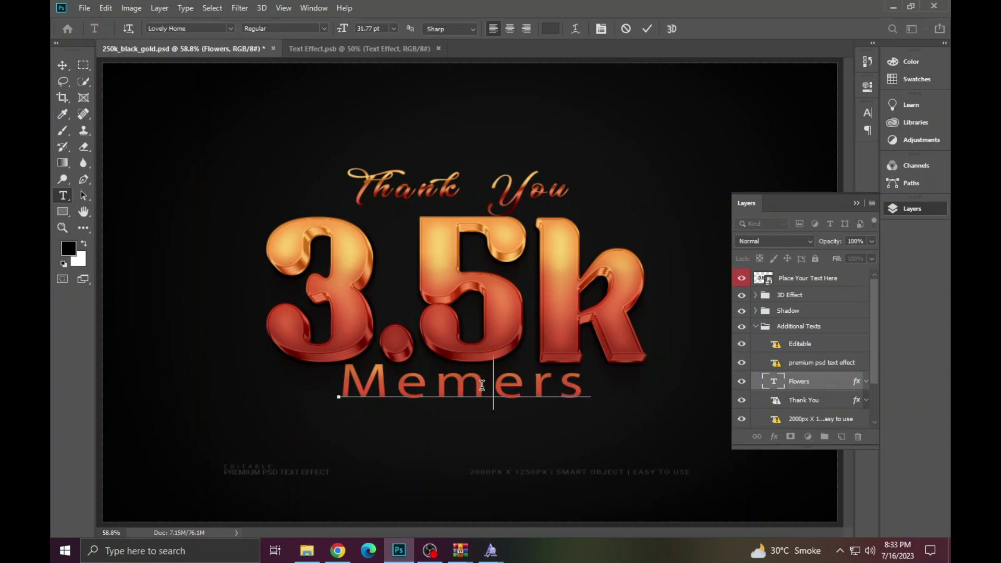
{"action": "type", "text": "b"}
{"action": "key", "text": "ctrl+a"}
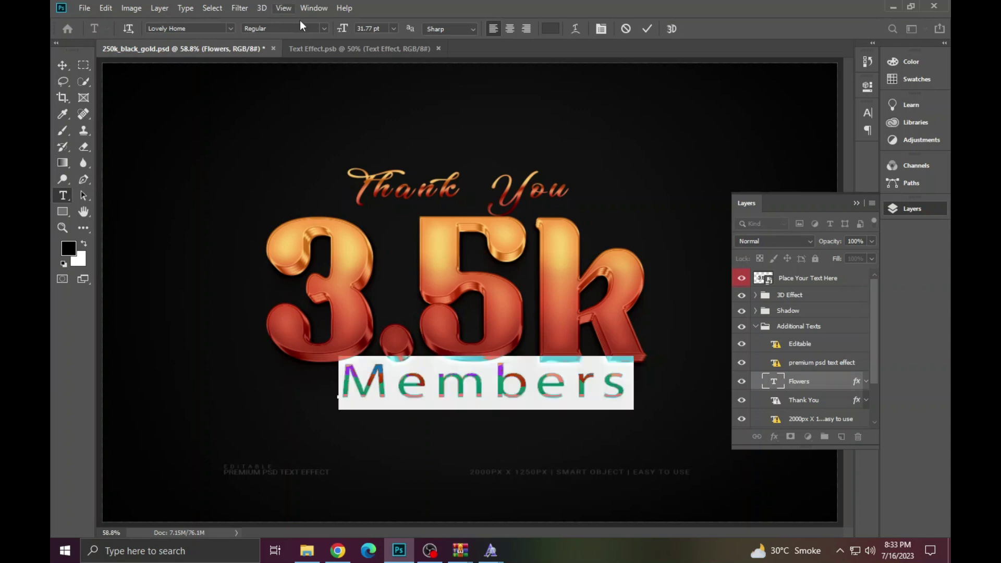
Step: Set the Members text in Fancy Signature Extras by searching 'sig', and commit the edit
{"action": "left_click", "coordinate": [210, 27]}
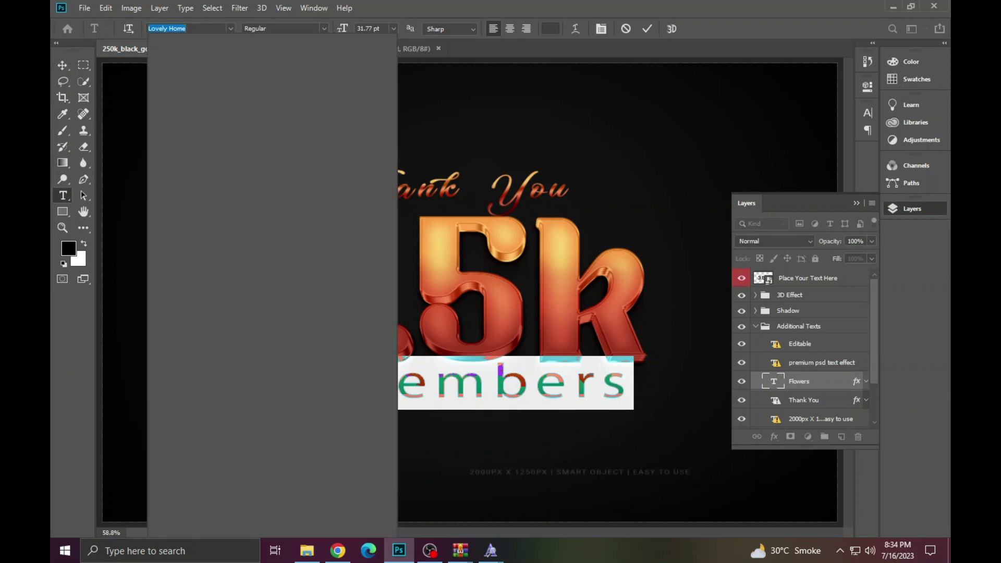
{"action": "type", "text": "s"}
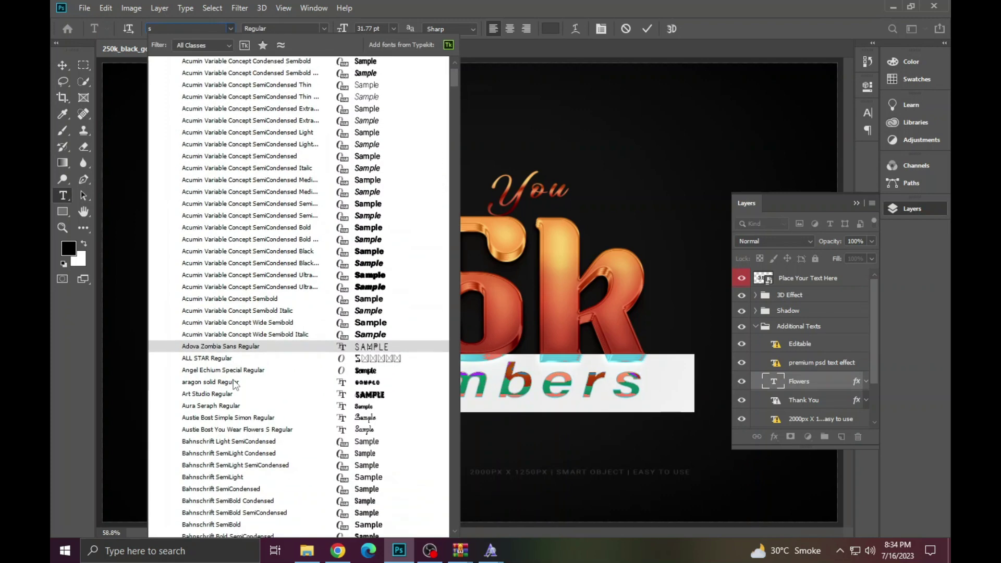
{"action": "scroll", "coordinate": [229, 346], "scroll_direction": "down", "scroll_amount": 2}
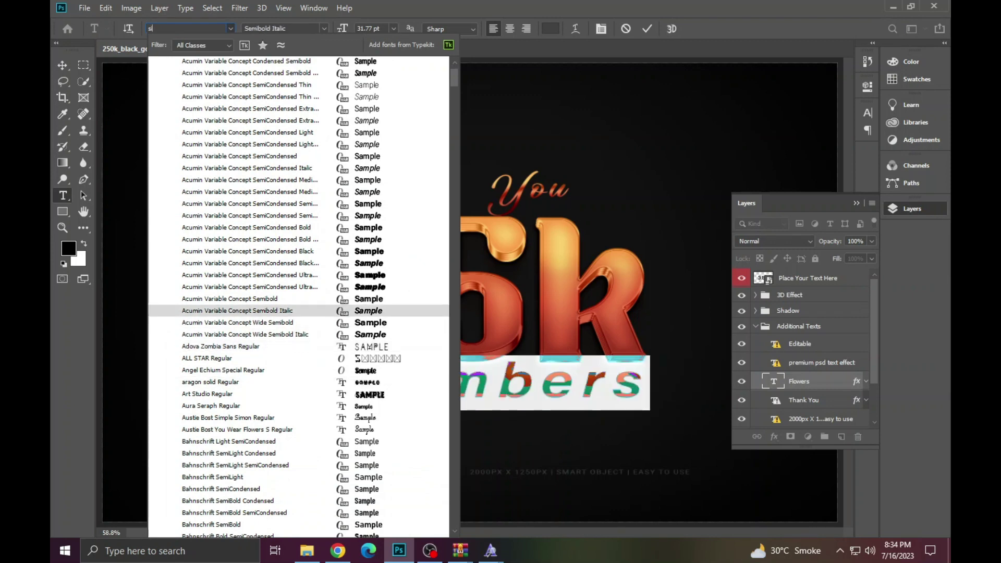
{"action": "type", "text": "ig"}
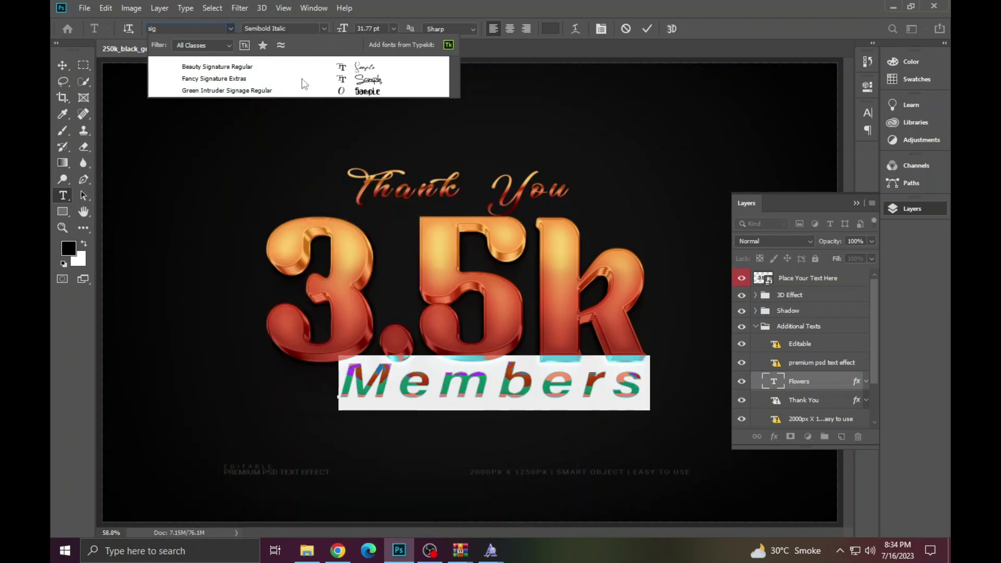
{"action": "left_click", "coordinate": [309, 75]}
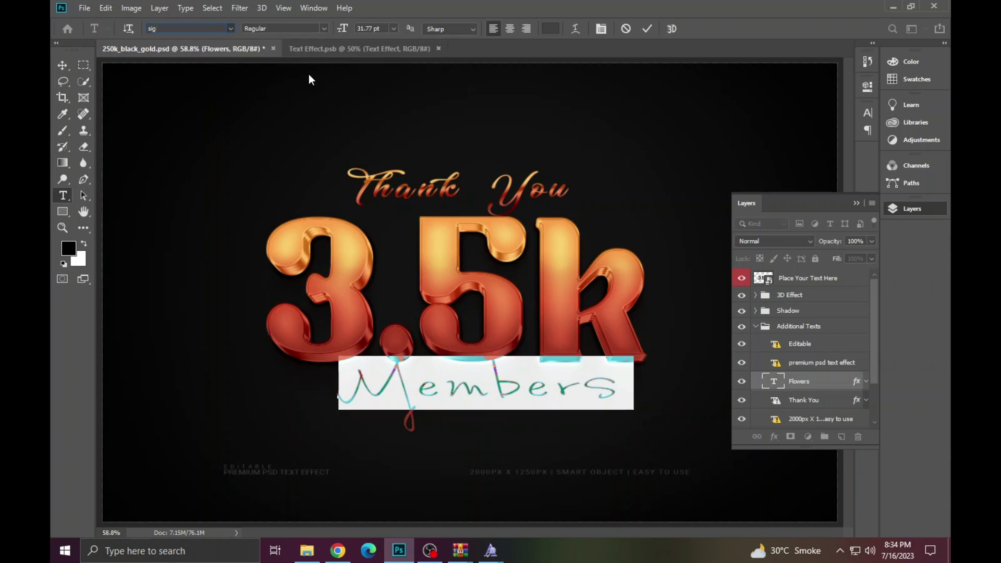
{"action": "left_click", "coordinate": [642, 31]}
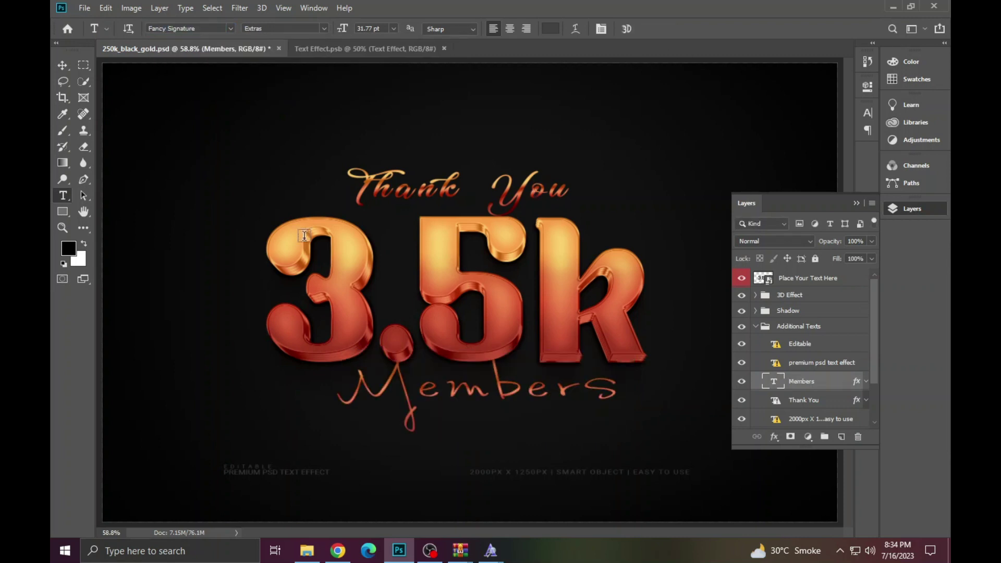
Step: Hide the 'premium psd text effect' and '2000px' footer caption layers
{"action": "left_click", "coordinate": [68, 228]}
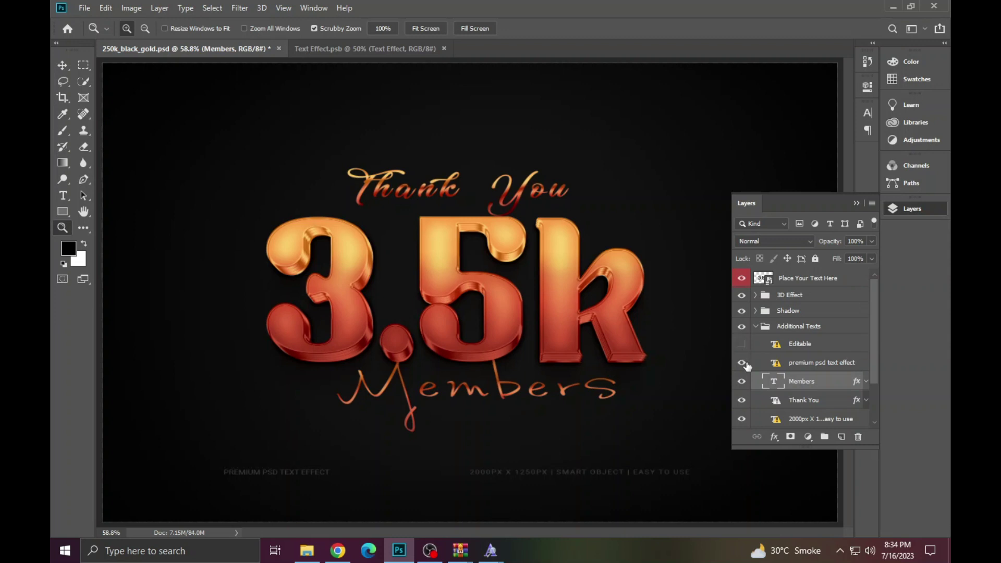
{"action": "left_click", "coordinate": [741, 399]}
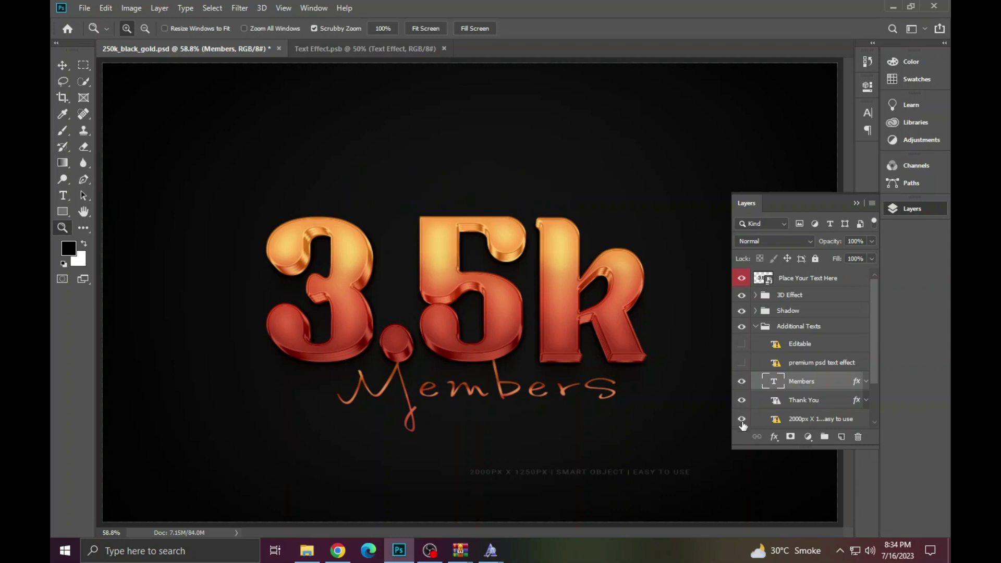
{"action": "left_click", "coordinate": [741, 419]}
{"action": "scroll", "coordinate": [750, 407], "scroll_direction": "down", "scroll_amount": 2}
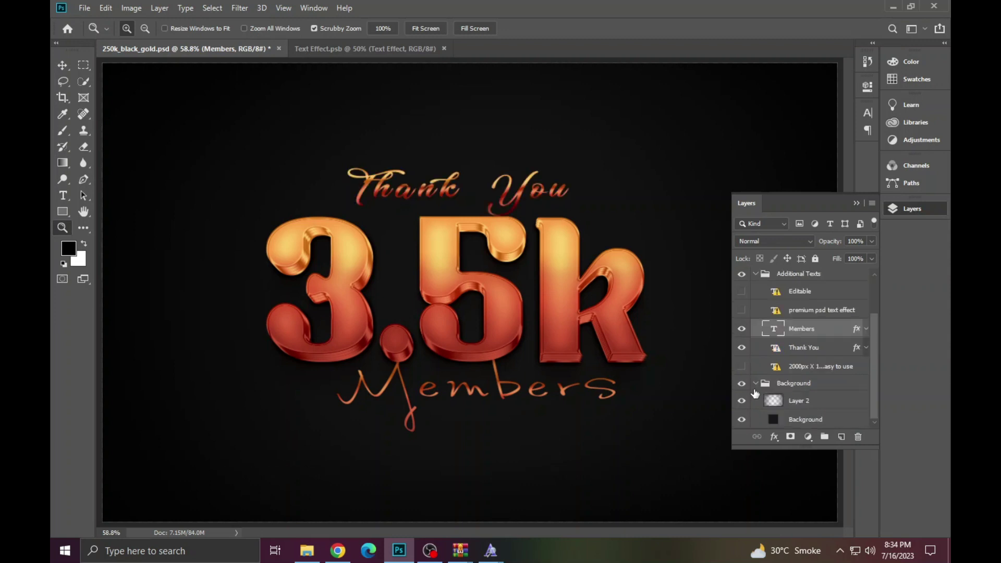
Step: Close 250k_black_gold.psd without saving and open the Arena 3D editable text effect template
{"action": "left_click", "coordinate": [279, 48]}
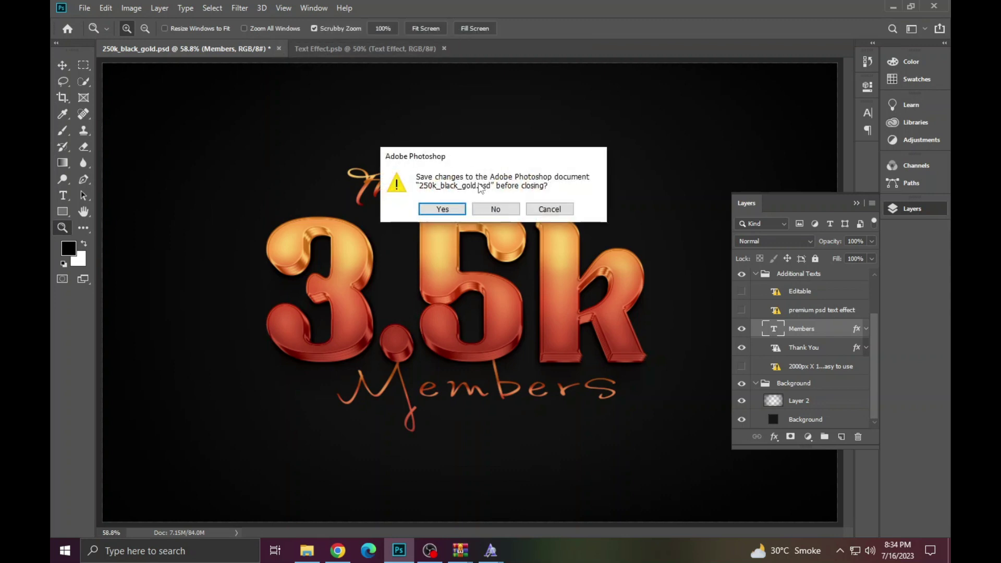
{"action": "left_click", "coordinate": [490, 208]}
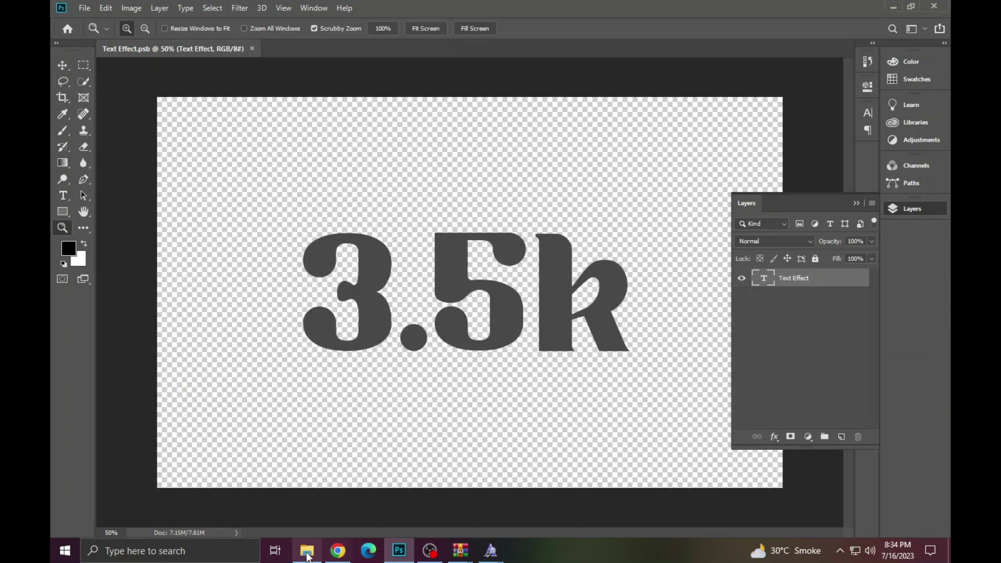
{"action": "left_click", "coordinate": [306, 550]}
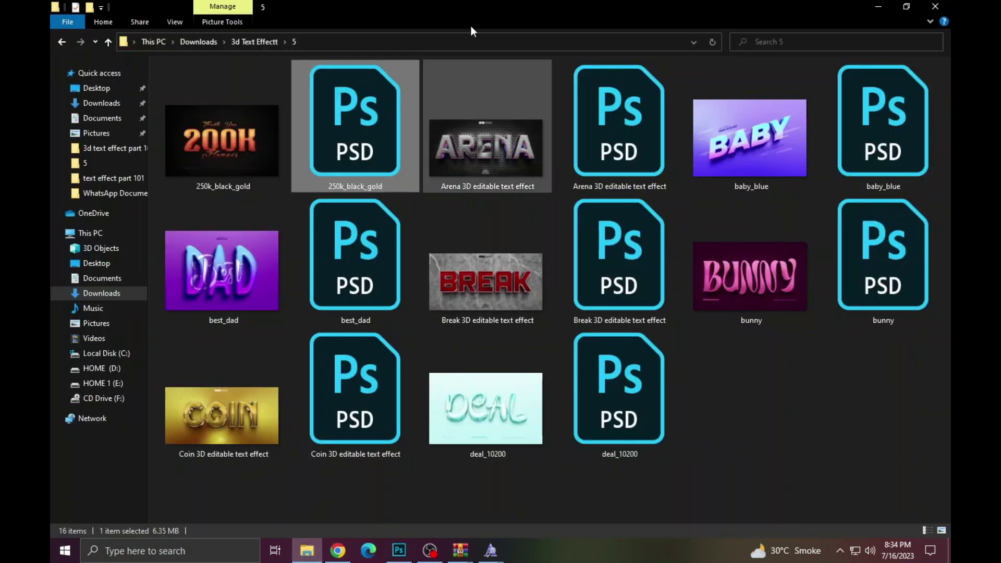
{"action": "double_click", "coordinate": [617, 152]}
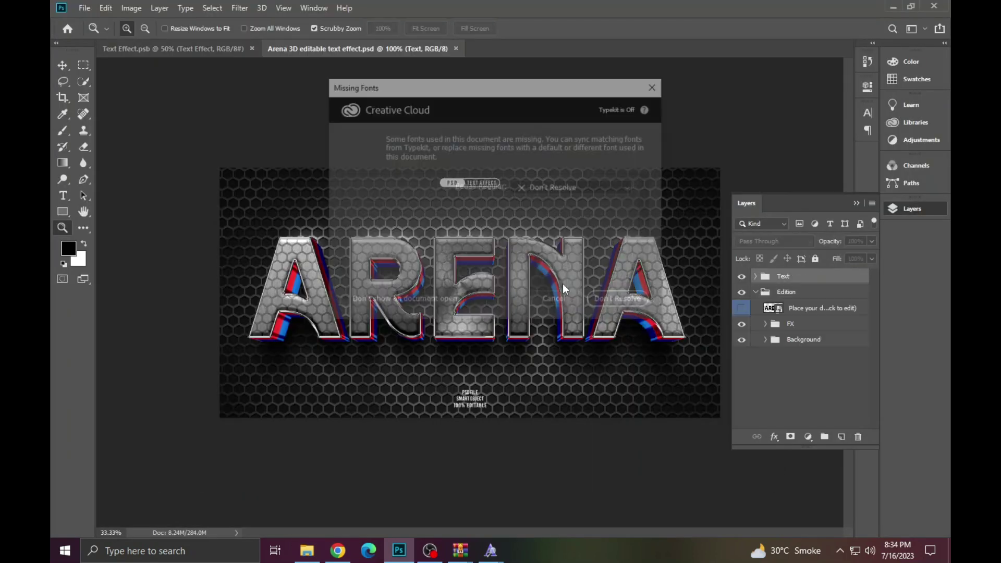
Step: Dismiss the missing-font warnings, fit the Arena design on screen, and open the ARENA text smart object
{"action": "left_click", "coordinate": [560, 308]}
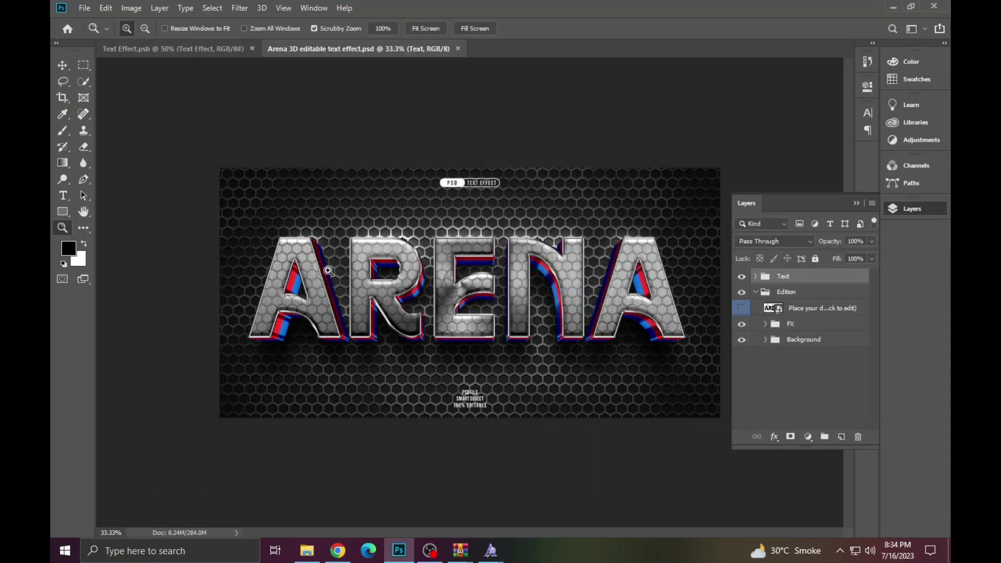
{"action": "right_click", "coordinate": [586, 258]}
{"action": "left_click", "coordinate": [603, 271]}
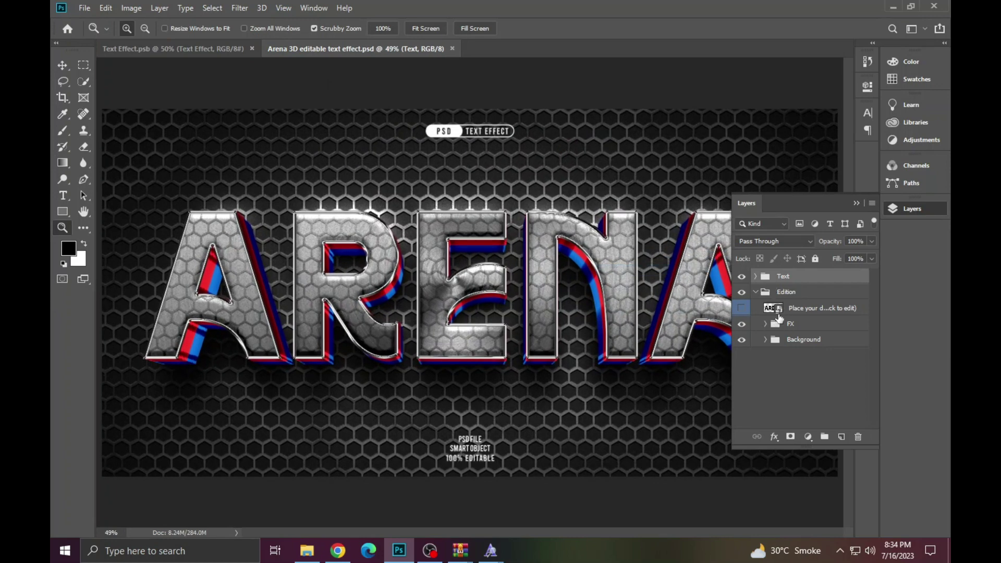
{"action": "double_click", "coordinate": [778, 310]}
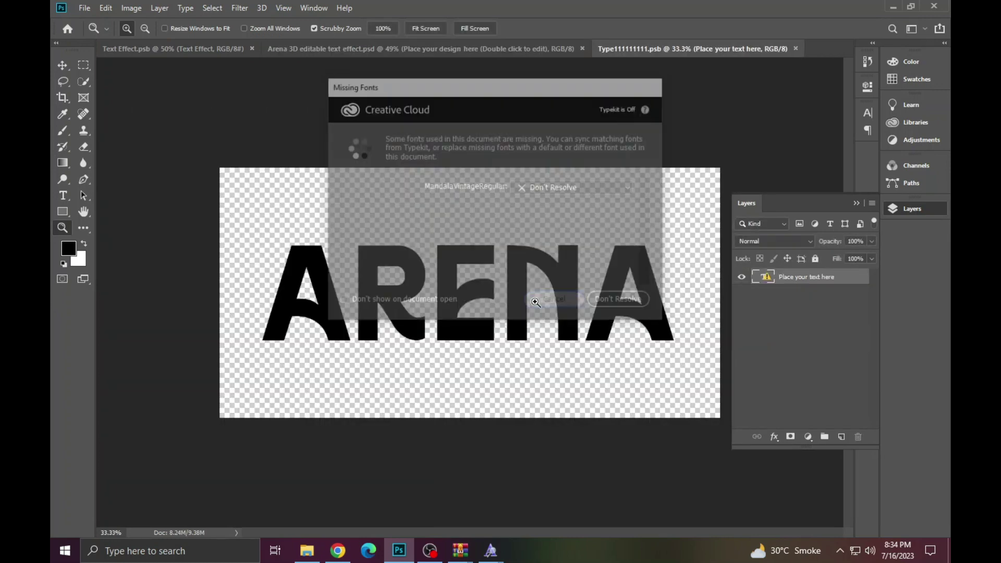
{"action": "left_click", "coordinate": [535, 302]}
Step: Edit the ARENA text and copy its missing font name, MandalaVintageRegular
{"action": "left_click", "coordinate": [63, 196]}
{"action": "left_click", "coordinate": [398, 283]}
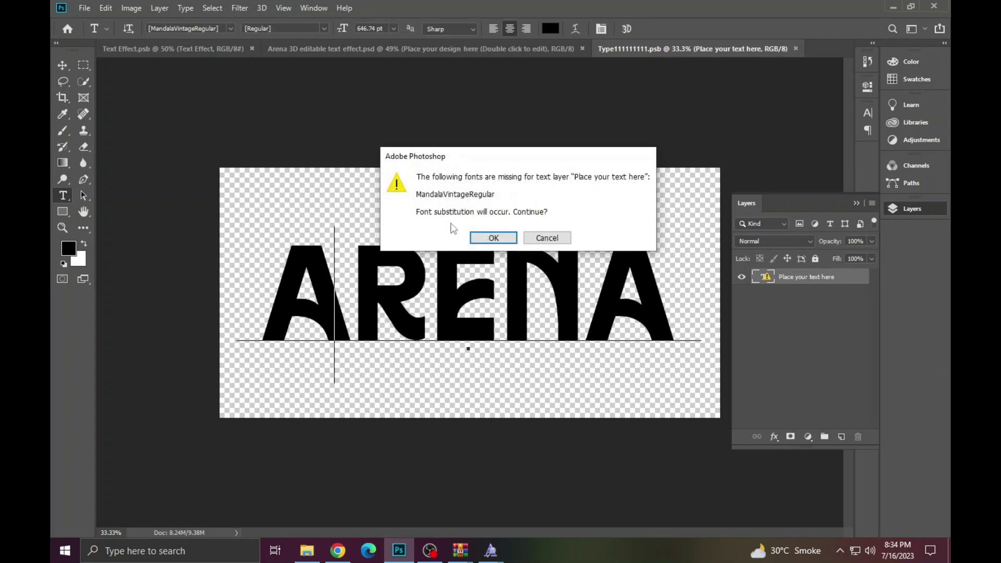
{"action": "left_click", "coordinate": [546, 235]}
{"action": "left_click", "coordinate": [194, 29]}
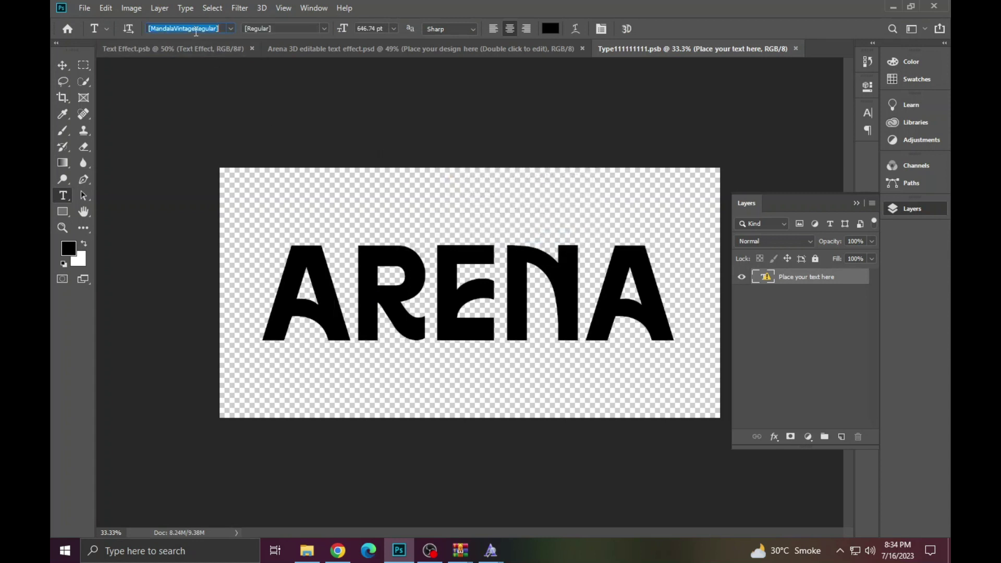
{"action": "right_click", "coordinate": [194, 28]}
{"action": "left_click", "coordinate": [224, 69]}
Step: Search dafont, then Google, for the copied MandalaVintageRegular font name
{"action": "left_click", "coordinate": [342, 557]}
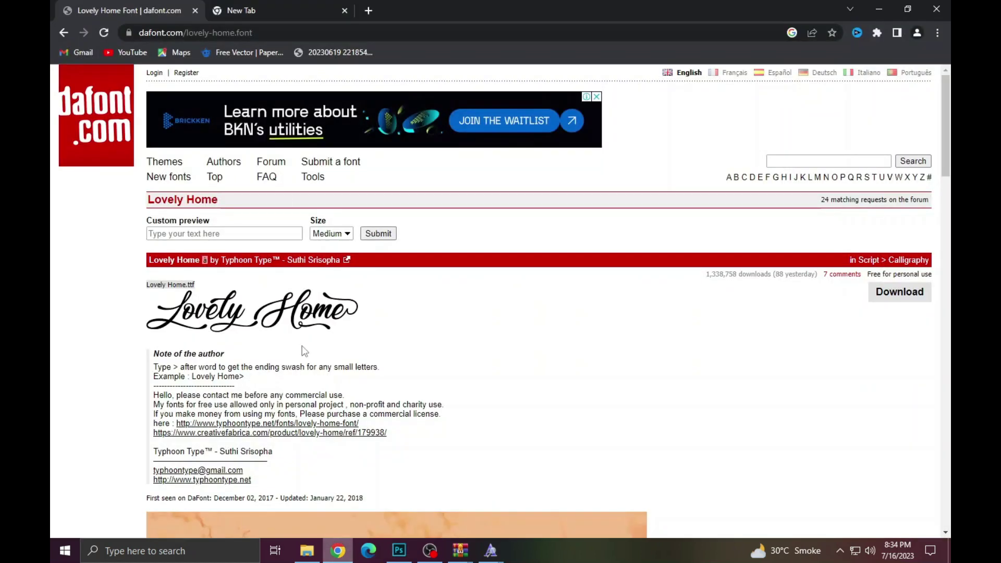
{"action": "left_click", "coordinate": [856, 163]}
{"action": "right_click", "coordinate": [857, 166]}
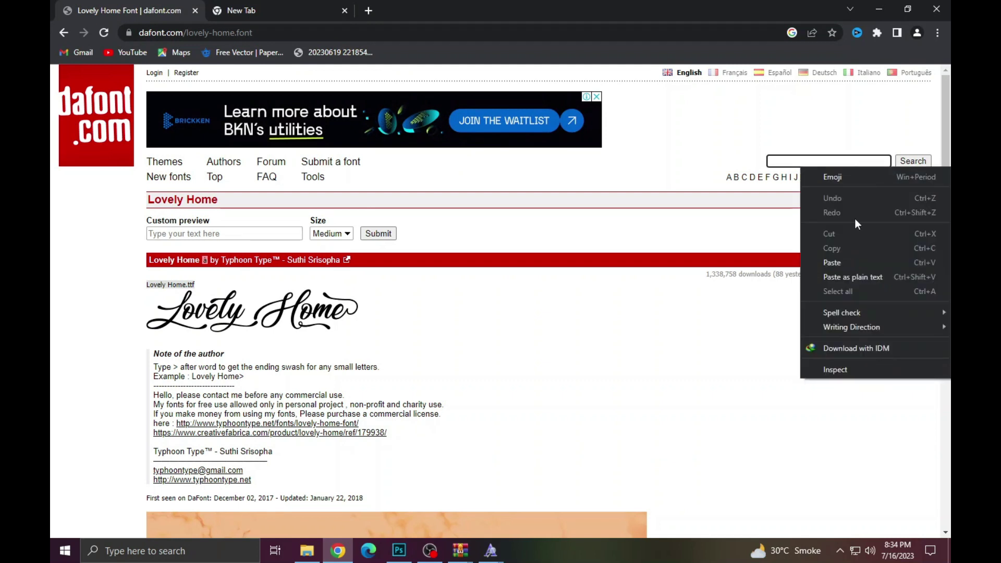
{"action": "left_click", "coordinate": [840, 257]}
{"action": "left_click", "coordinate": [912, 165]}
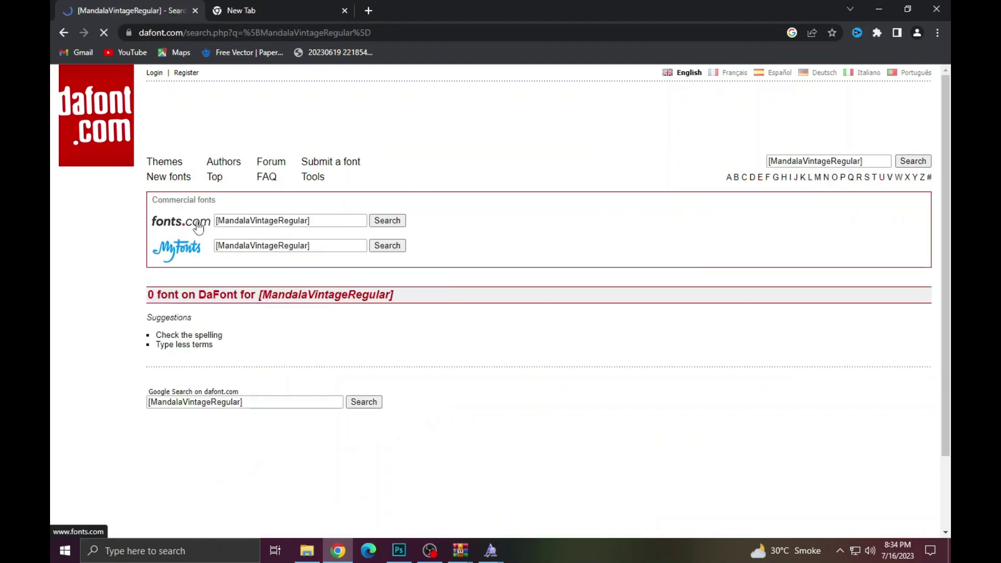
{"action": "left_click", "coordinate": [64, 32]}
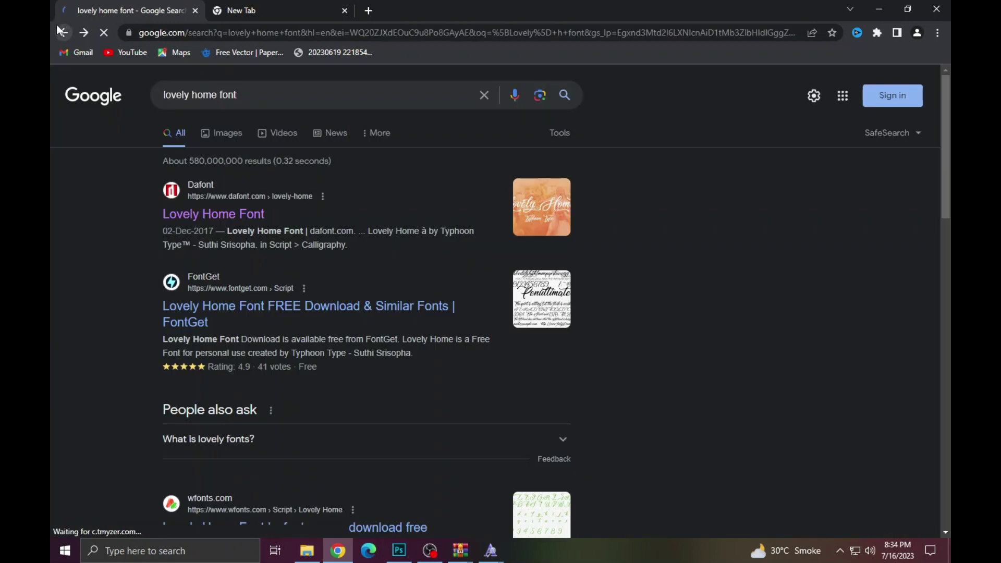
{"action": "left_click_drag", "start_coordinate": [216, 98], "coordinate": [136, 93]}
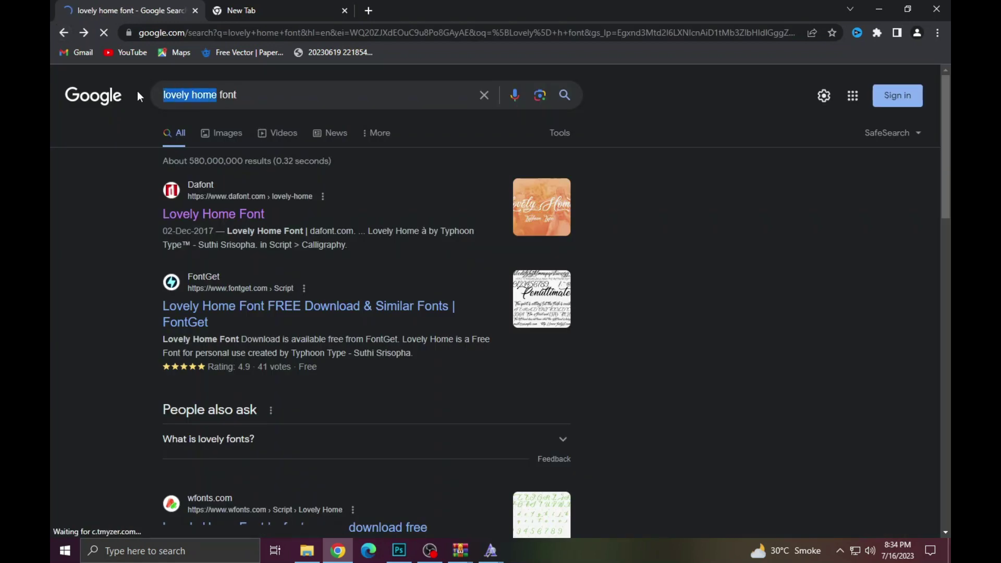
{"action": "right_click", "coordinate": [175, 99]}
{"action": "left_click", "coordinate": [199, 158]}
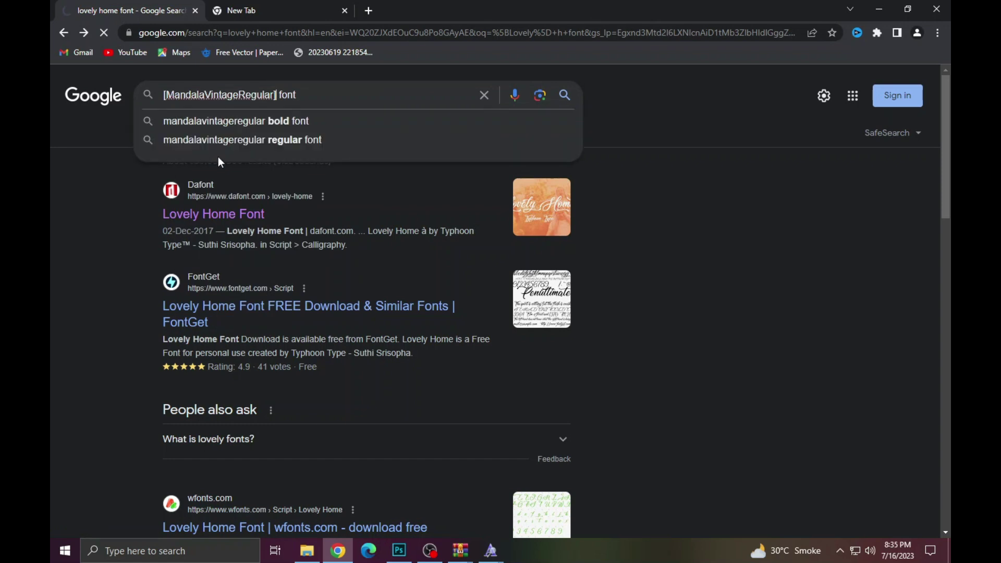
{"action": "key", "text": "Return"}
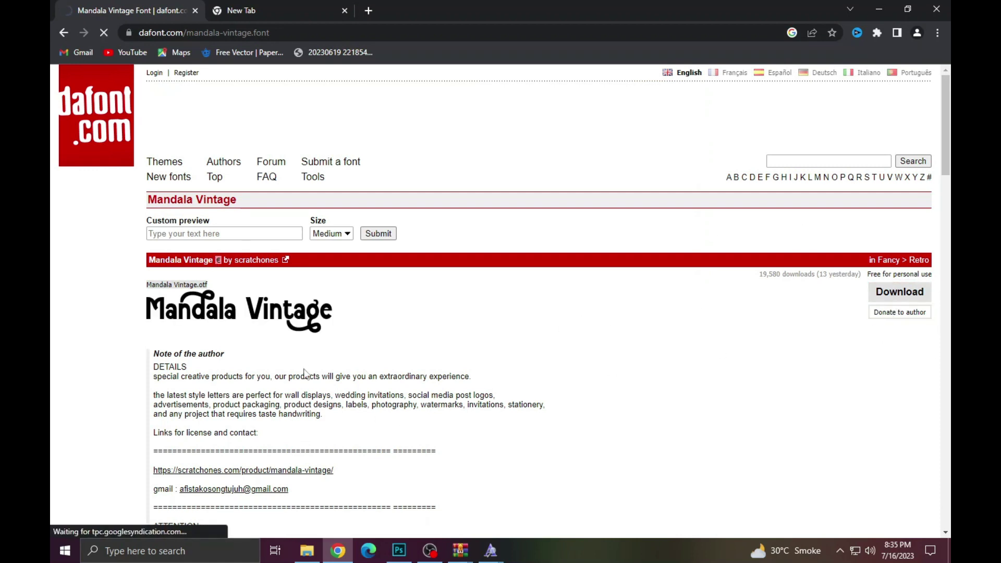
Step: Download Mandala Vintage as mandala_vintage.zip and install the font from WinRAR
{"action": "left_click", "coordinate": [495, 329]}
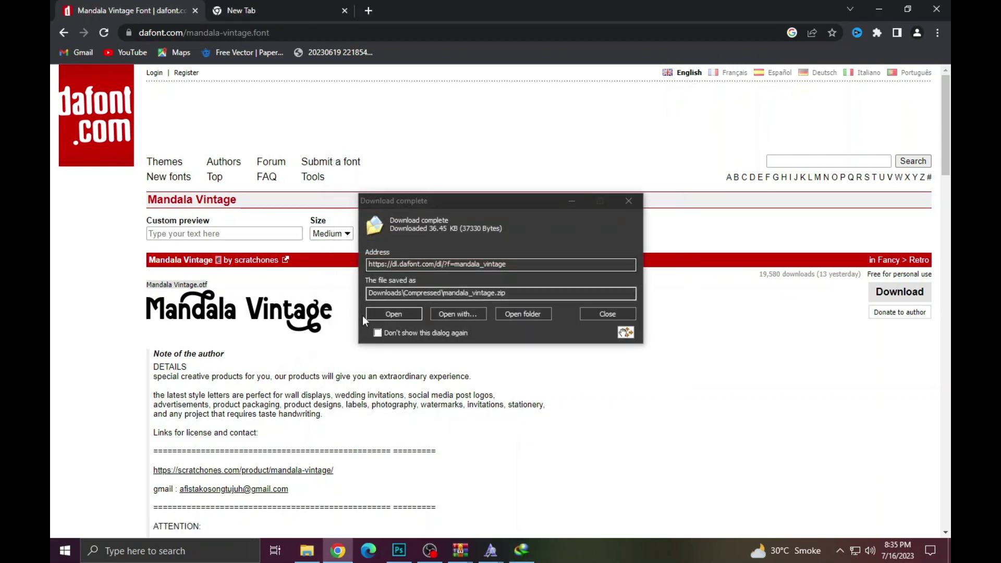
{"action": "left_click", "coordinate": [393, 314]}
{"action": "double_click", "coordinate": [220, 223]}
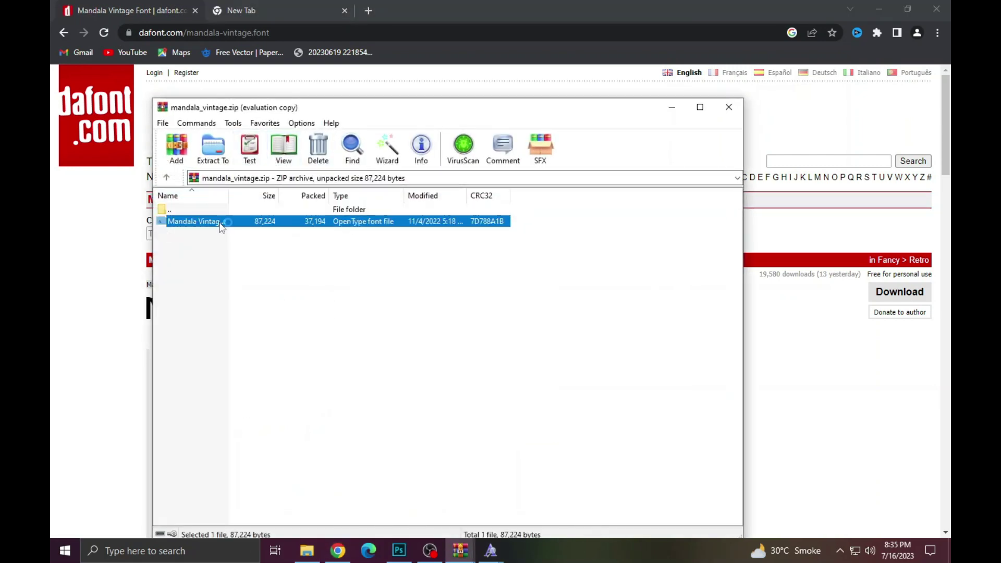
{"action": "left_click", "coordinate": [201, 129]}
Step: Replace the ARENA text with 'AZHAR' in Mandala Vintage and commit the edit
{"action": "left_click", "coordinate": [398, 552]}
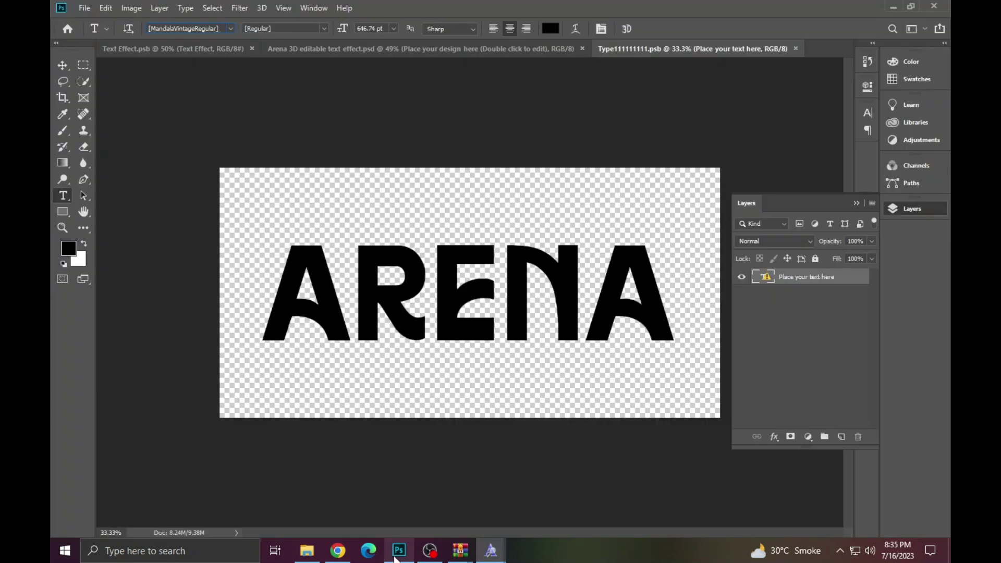
{"action": "left_click", "coordinate": [434, 342]}
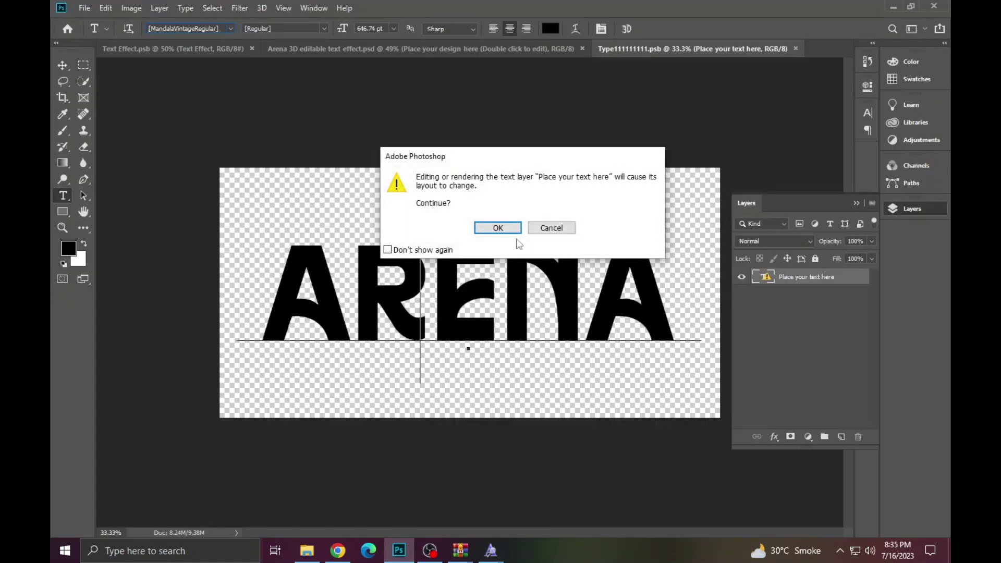
{"action": "left_click", "coordinate": [504, 226]}
{"action": "key", "text": "ctrl+a"}
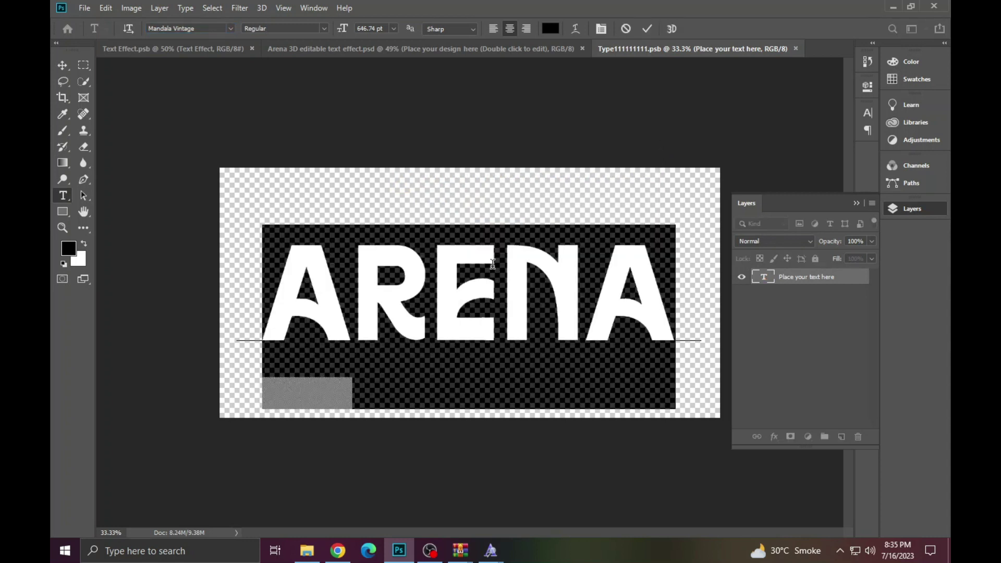
{"action": "type", "text": "Az"}
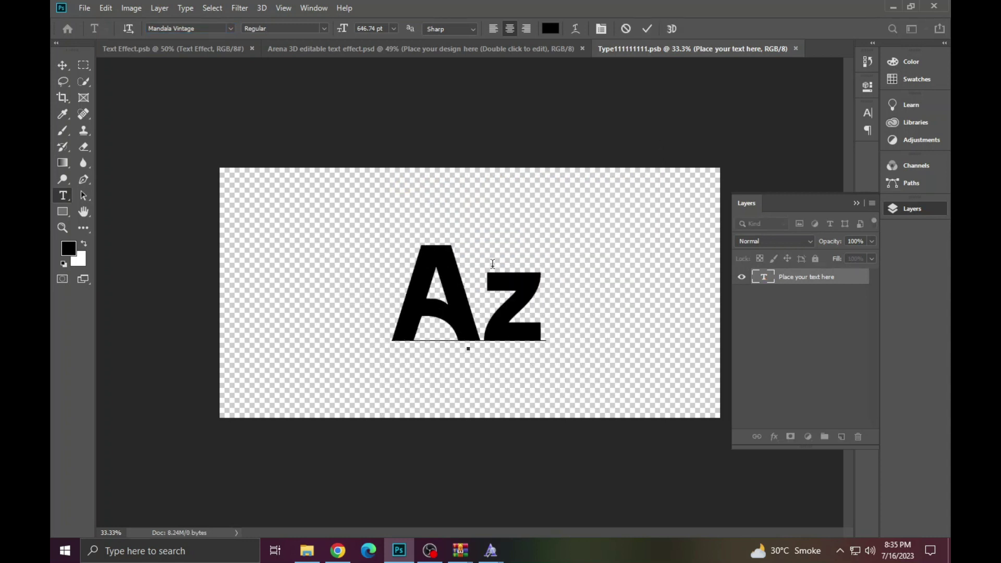
{"action": "key", "text": "BackSpace"}
{"action": "type", "text": "ZH"}
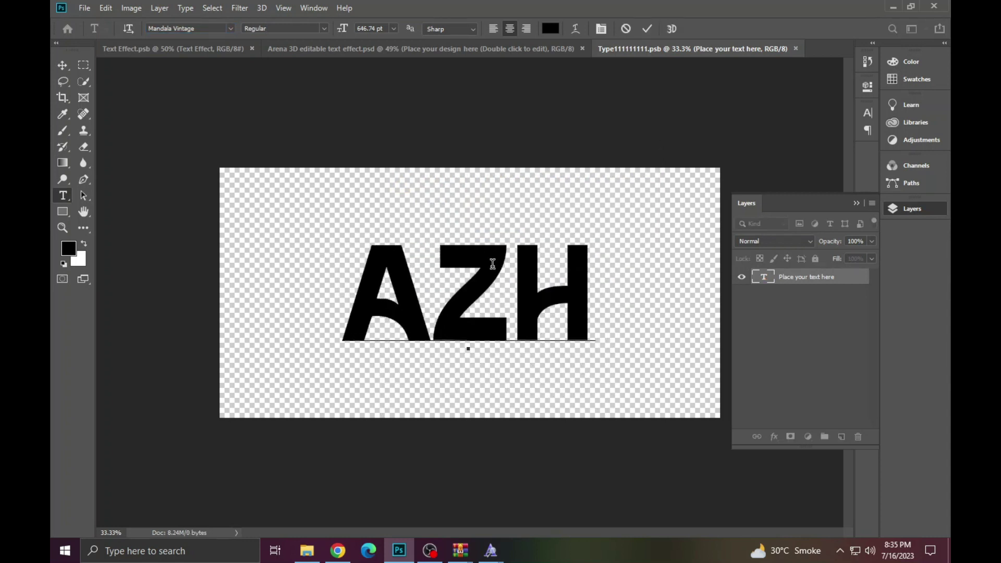
{"action": "type", "text": "A"}
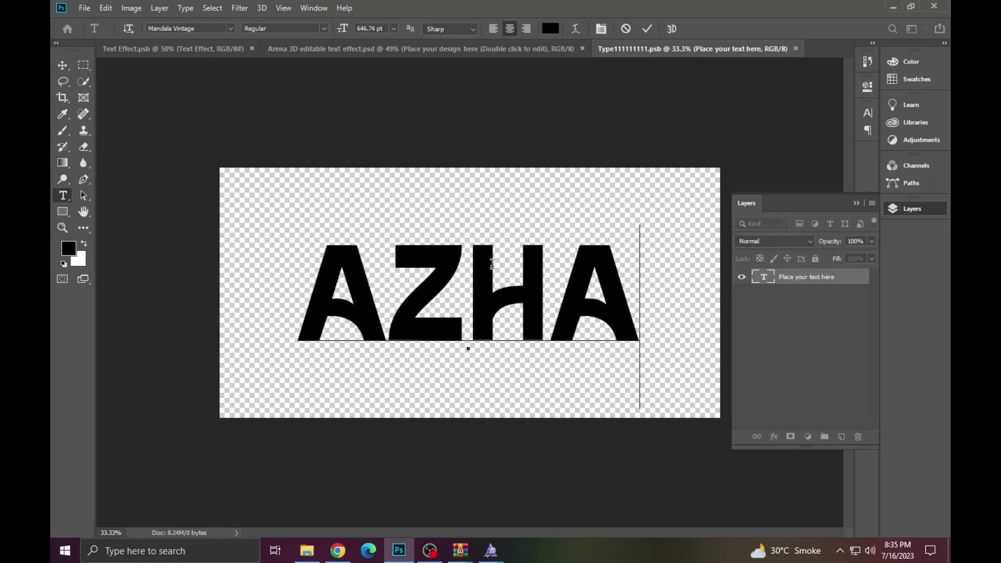
{"action": "type", "text": "R"}
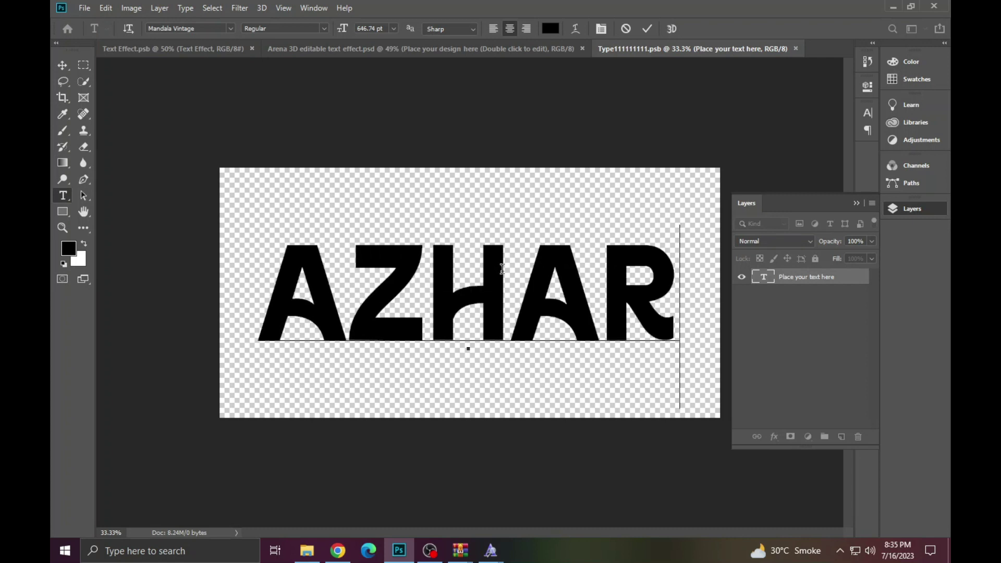
{"action": "left_click", "coordinate": [643, 32]}
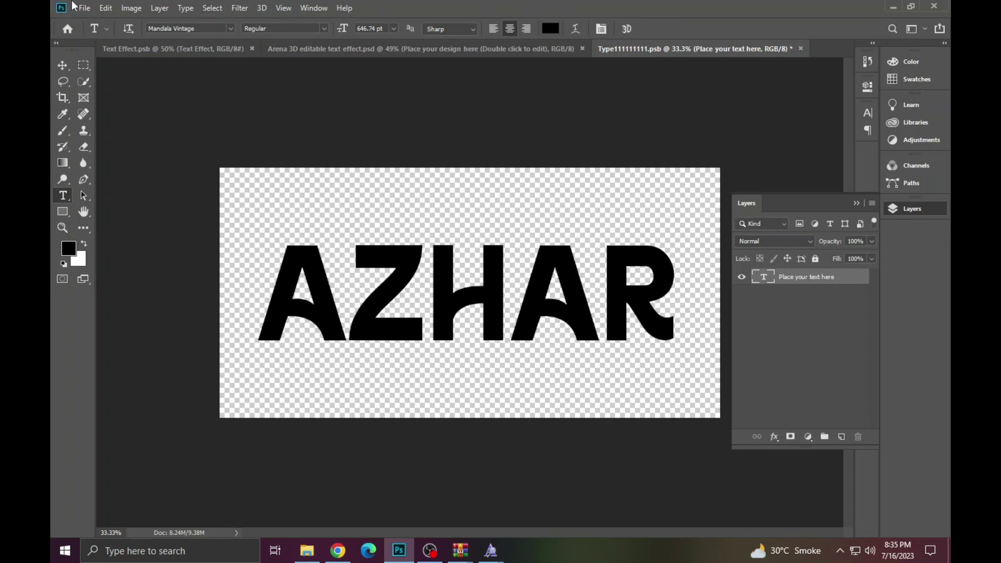
Step: Save the smart object and return to the Arena 3D template document
{"action": "left_click", "coordinate": [86, 9]}
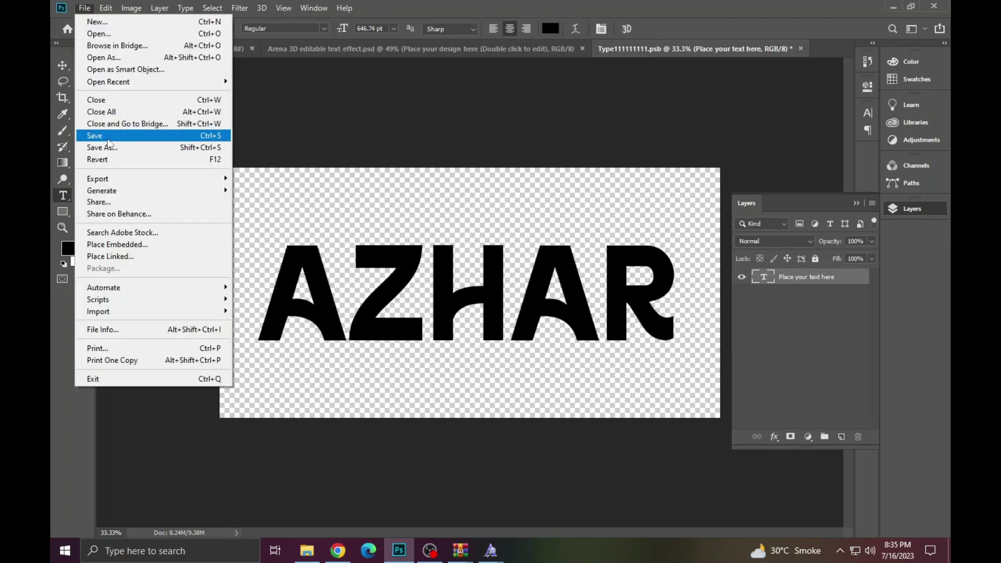
{"action": "left_click", "coordinate": [107, 137]}
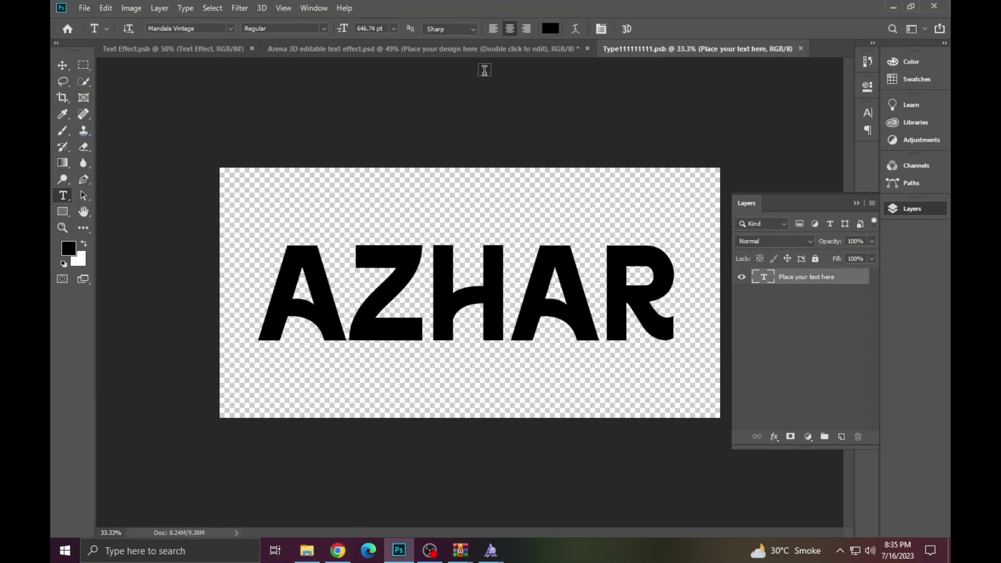
{"action": "left_click", "coordinate": [487, 50]}
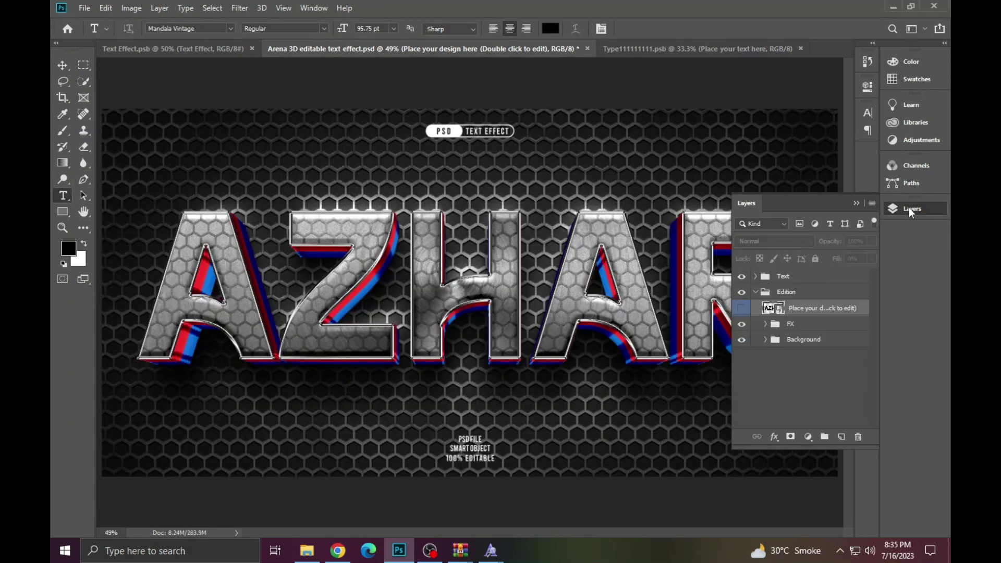
Step: Fit the AZHAR metal artwork on screen, then close the template unsaved and return to File Explorer
{"action": "left_click", "coordinate": [910, 209]}
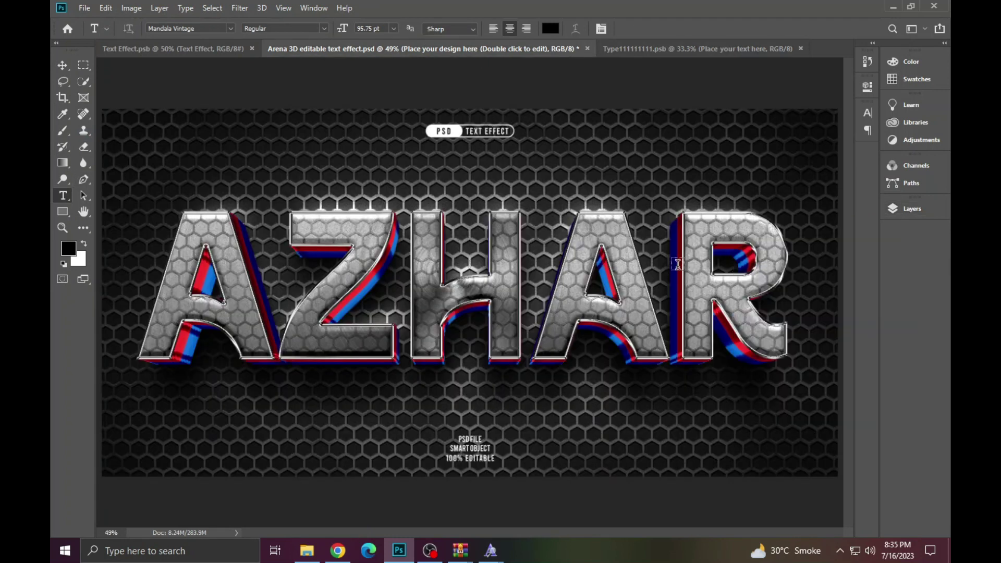
{"action": "left_click", "coordinate": [62, 227]}
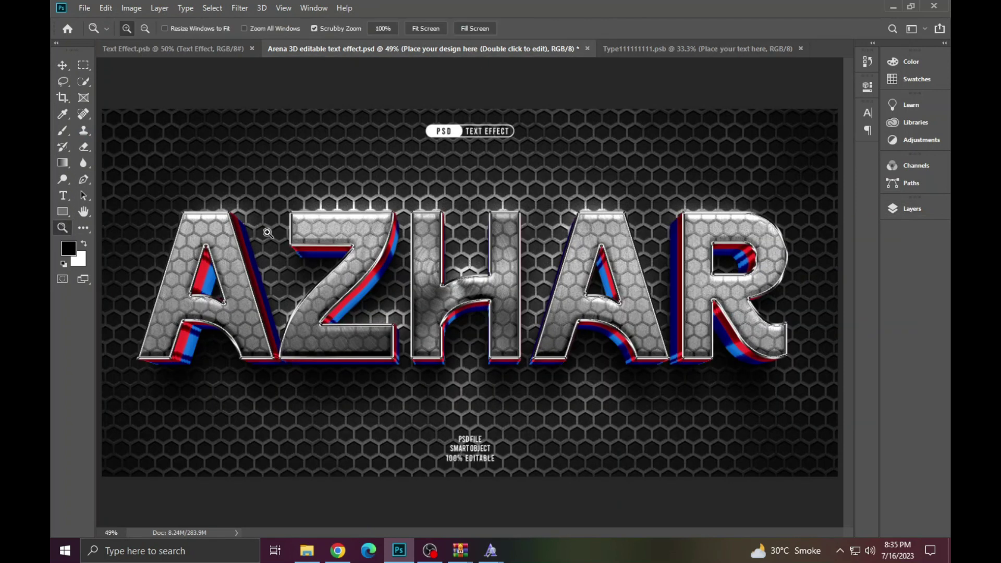
{"action": "left_click", "coordinate": [256, 229]}
{"action": "right_click", "coordinate": [259, 238]}
{"action": "left_click", "coordinate": [276, 240]}
{"action": "left_click", "coordinate": [515, 207]}
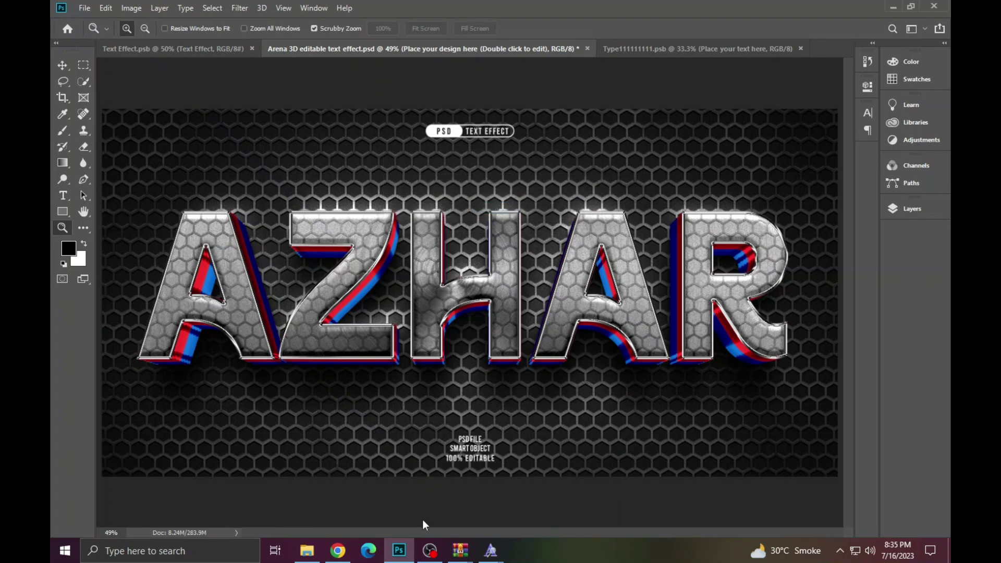
{"action": "left_click", "coordinate": [306, 550]}
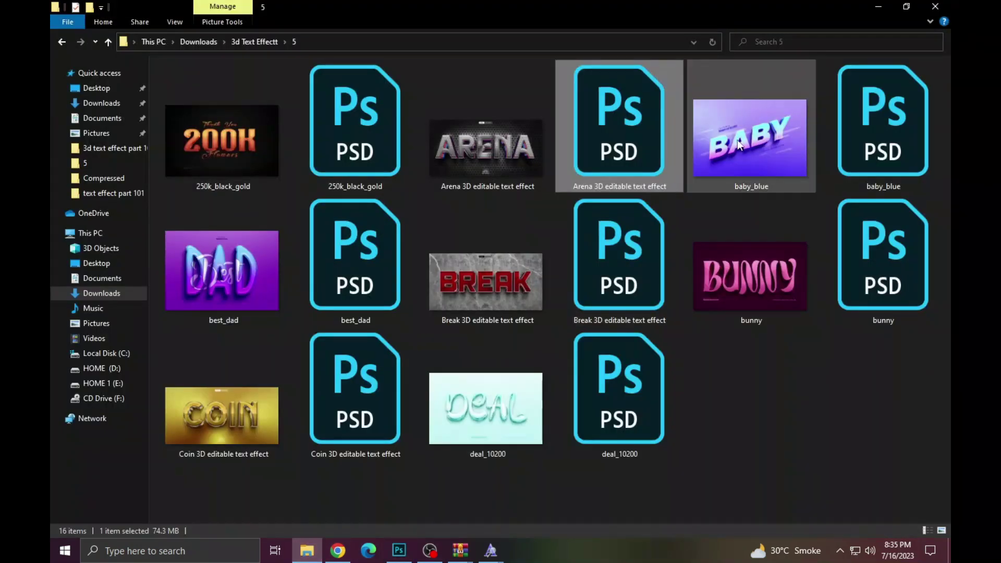
Step: Open baby_blue.psd, dismiss the missing-font warnings, and begin editing the BABY text in its smart object
{"action": "double_click", "coordinate": [869, 146]}
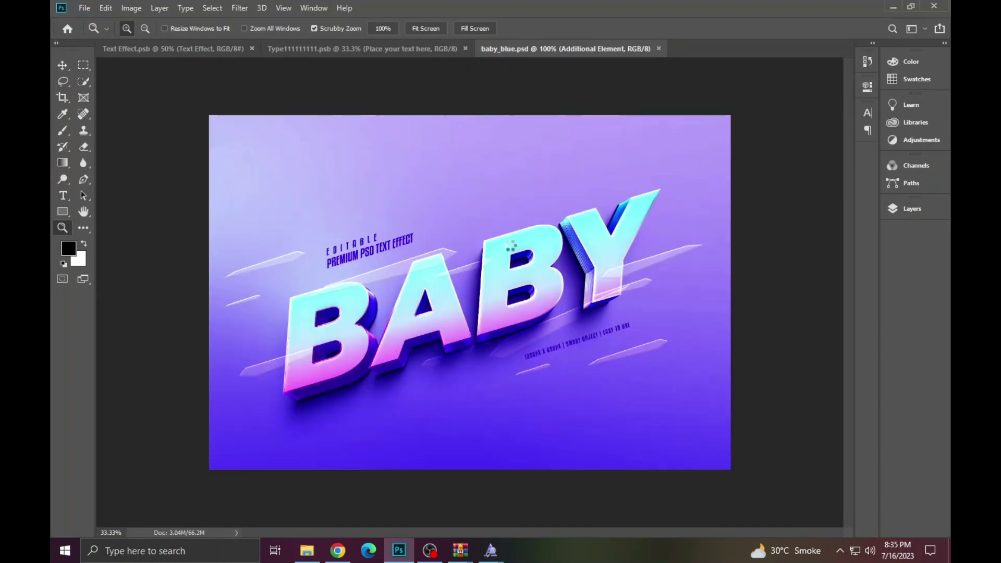
{"action": "left_click", "coordinate": [555, 301]}
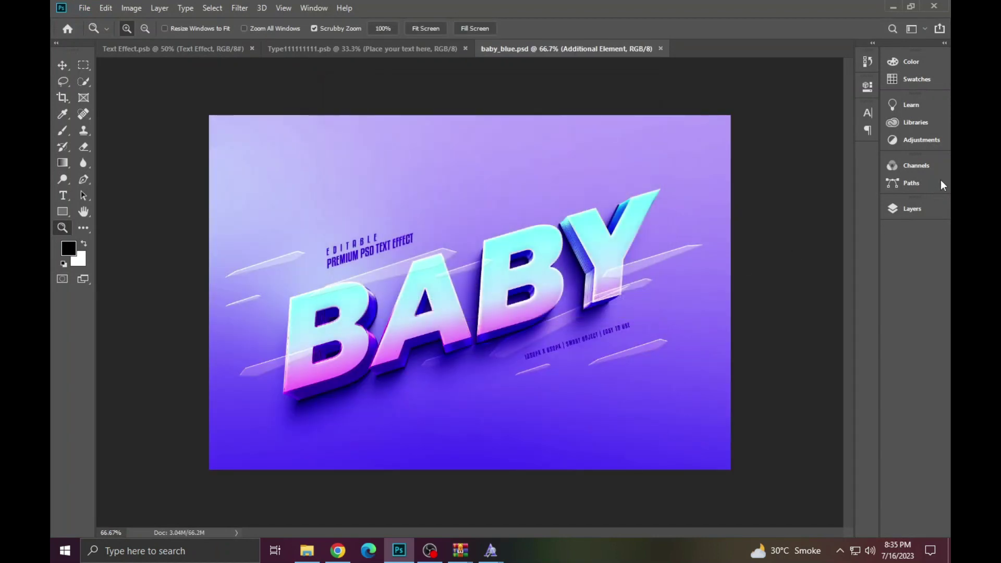
{"action": "left_click", "coordinate": [912, 208]}
{"action": "double_click", "coordinate": [766, 280]}
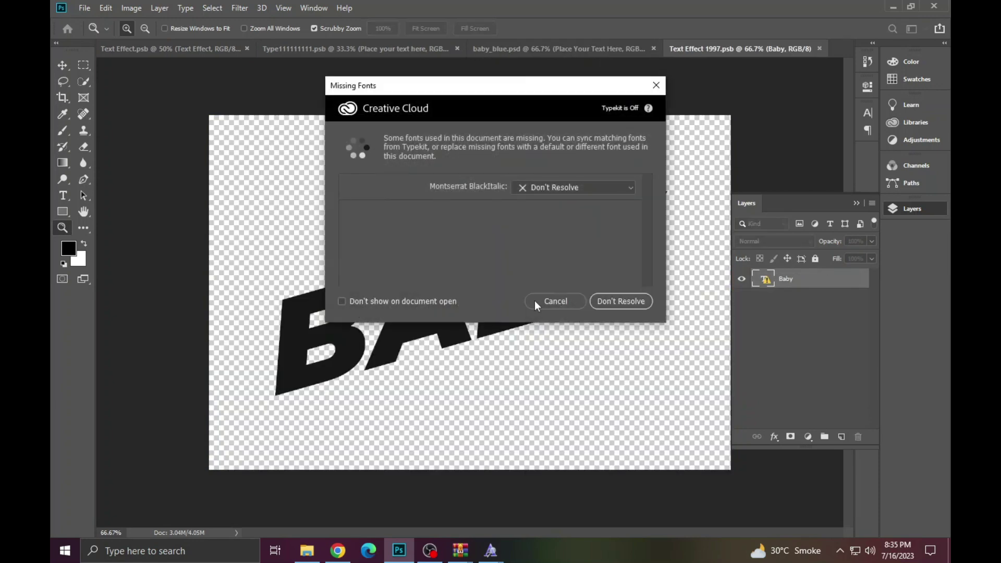
{"action": "left_click", "coordinate": [553, 298]}
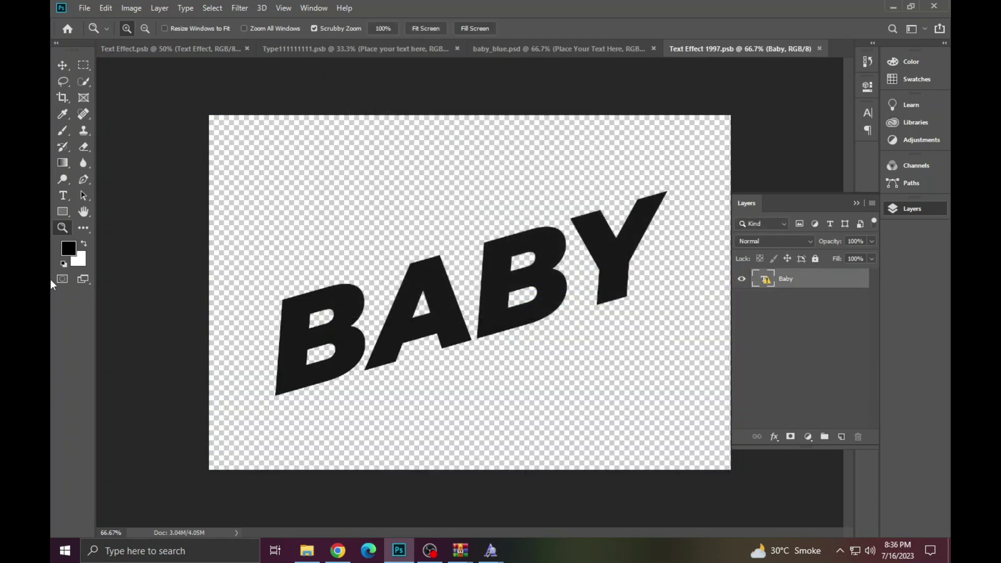
{"action": "left_click", "coordinate": [63, 179]}
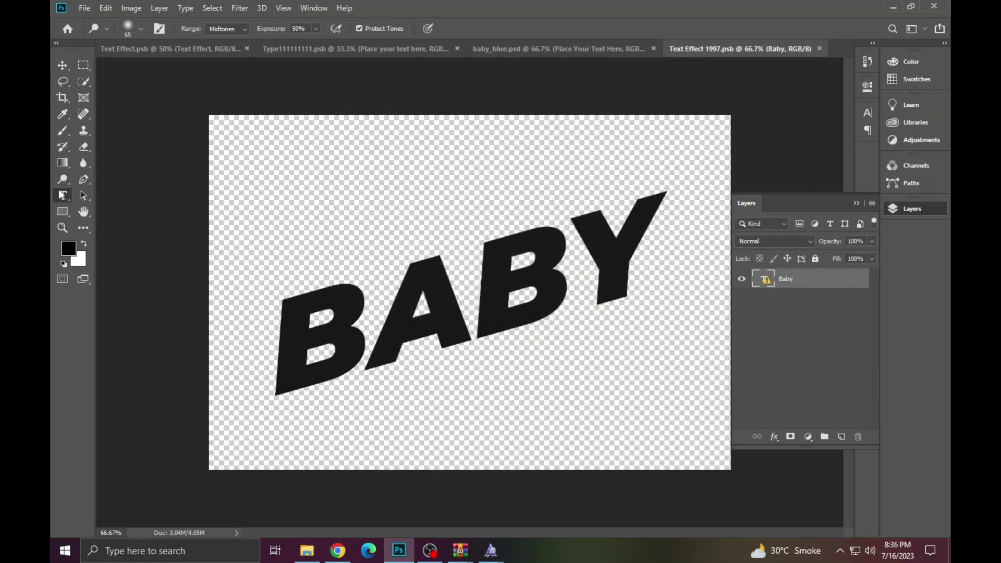
{"action": "left_click", "coordinate": [475, 304]}
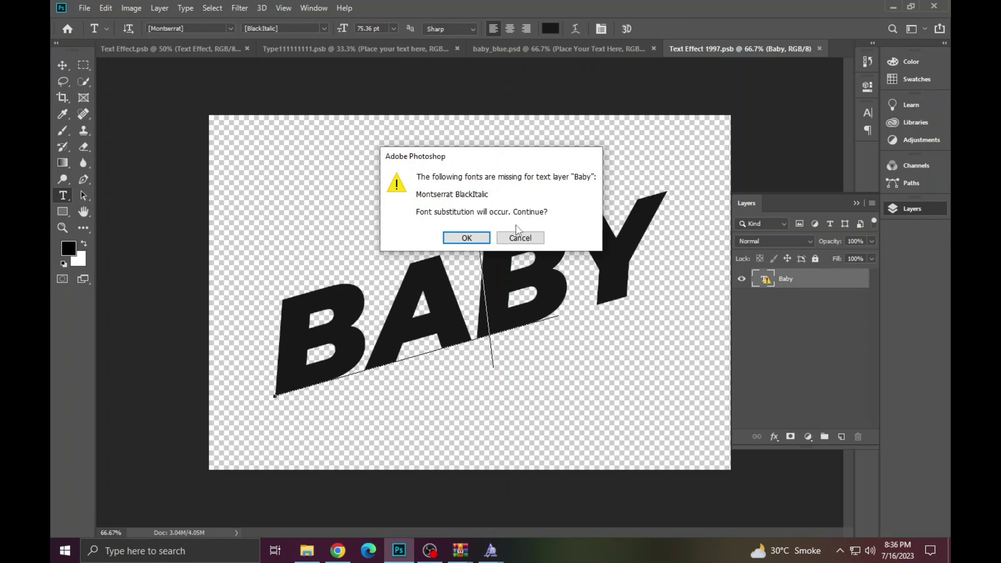
{"action": "left_click", "coordinate": [521, 237]}
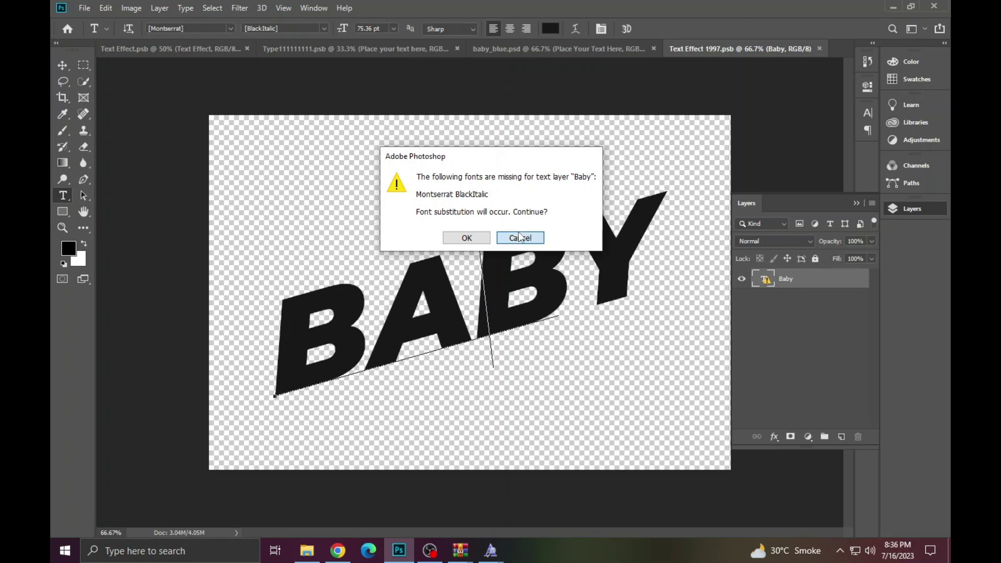
Step: Copy the missing font name Montserrat and switch to the browser
{"action": "left_click", "coordinate": [188, 29]}
{"action": "right_click", "coordinate": [188, 26]}
{"action": "left_click", "coordinate": [208, 69]}
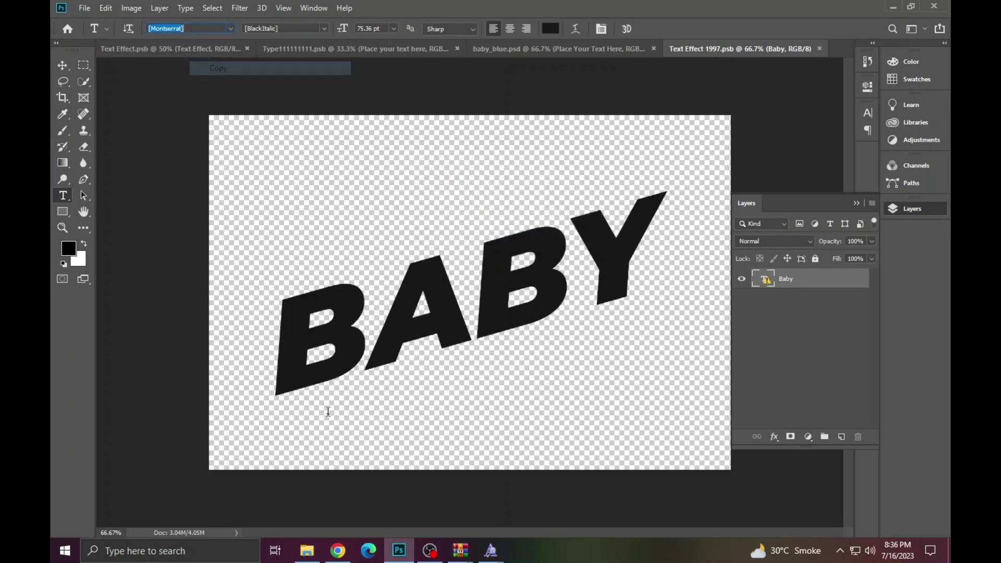
{"action": "left_click", "coordinate": [337, 550]}
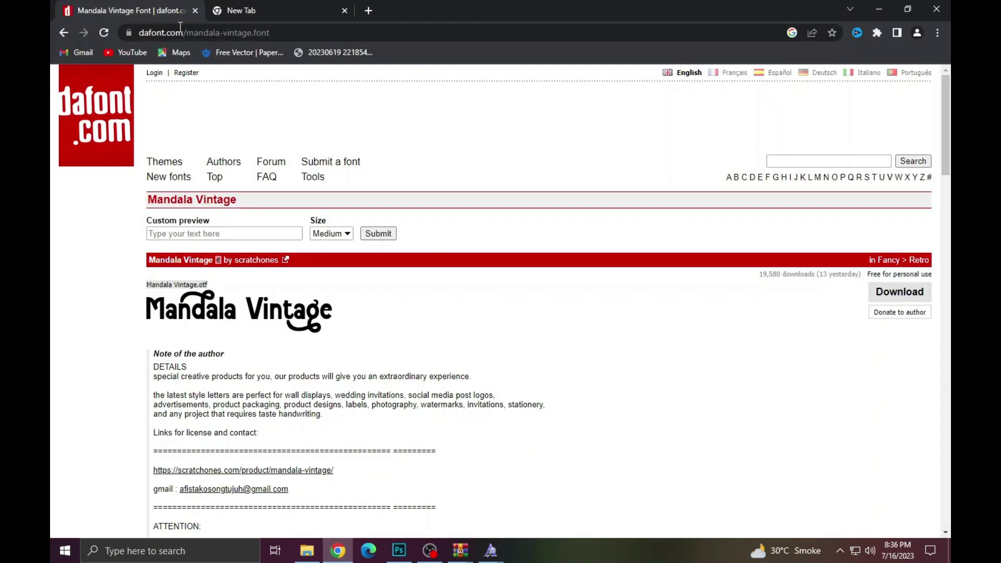
Step: Replace the Google query with the pasted Montserrat name and search for it
{"action": "left_click", "coordinate": [63, 32]}
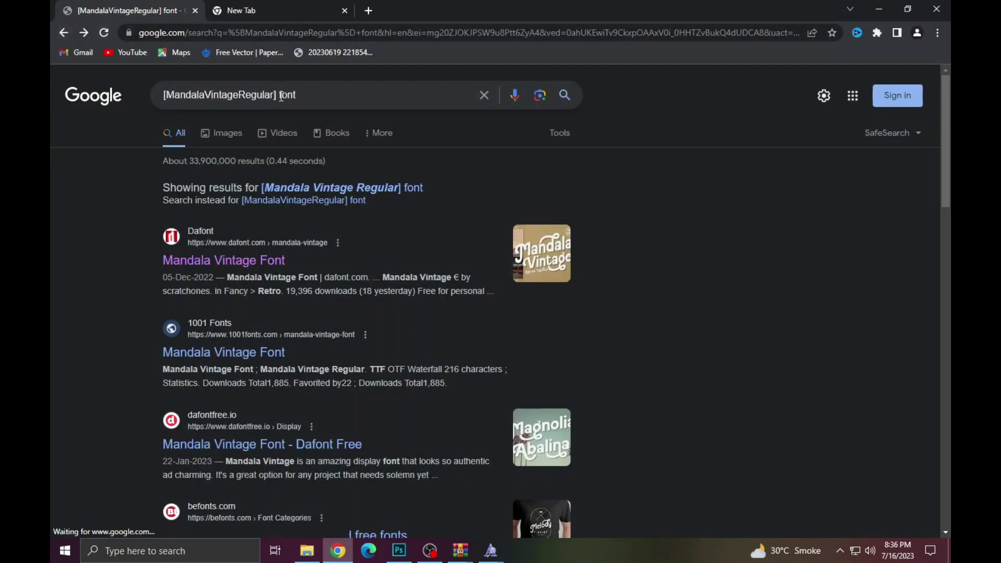
{"action": "left_click_drag", "start_coordinate": [281, 96], "coordinate": [178, 95]}
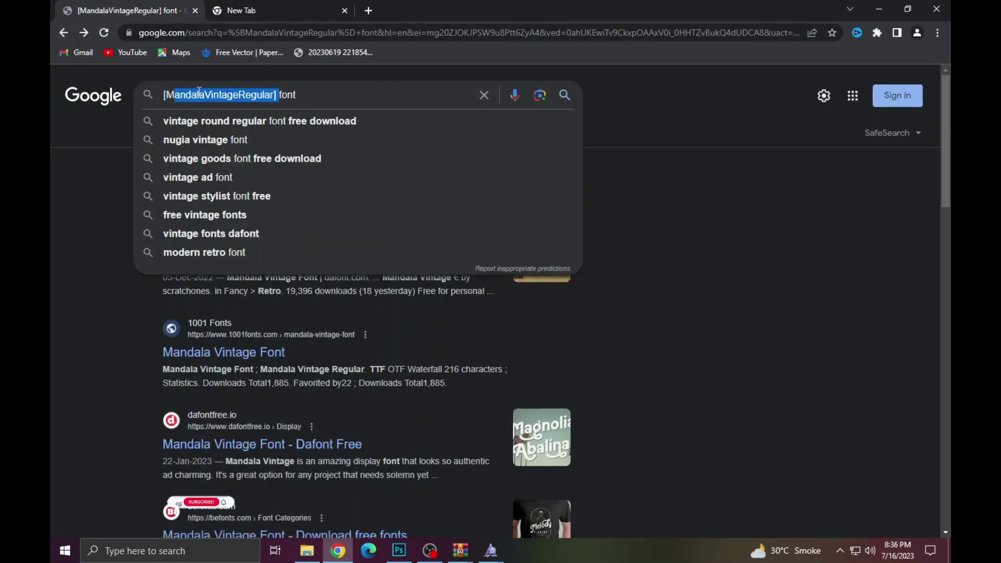
{"action": "key", "text": "BackSpace"}
{"action": "key", "text": "BackSpace"}
{"action": "key", "text": "BackSpace"}
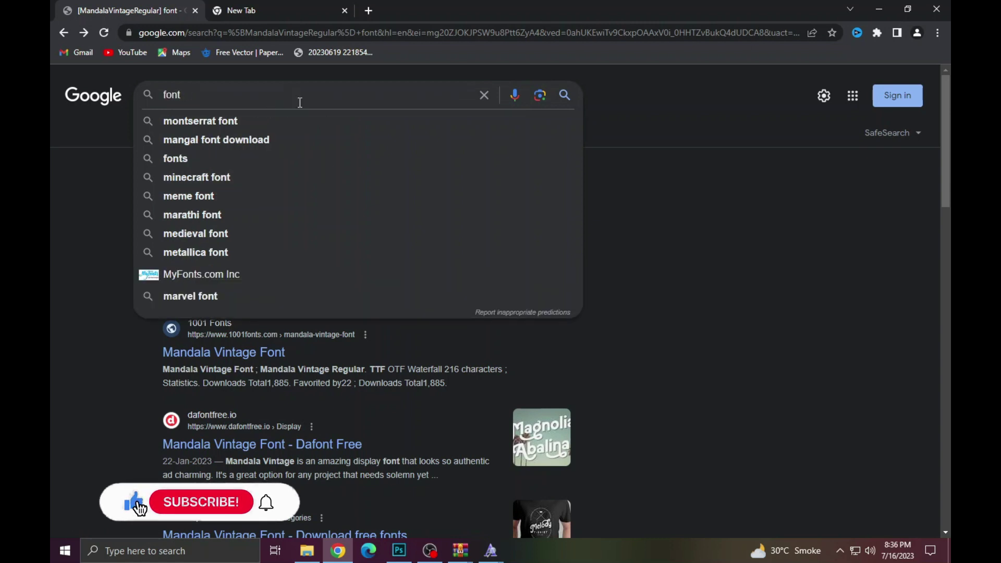
{"action": "key", "text": "ctrl+v"}
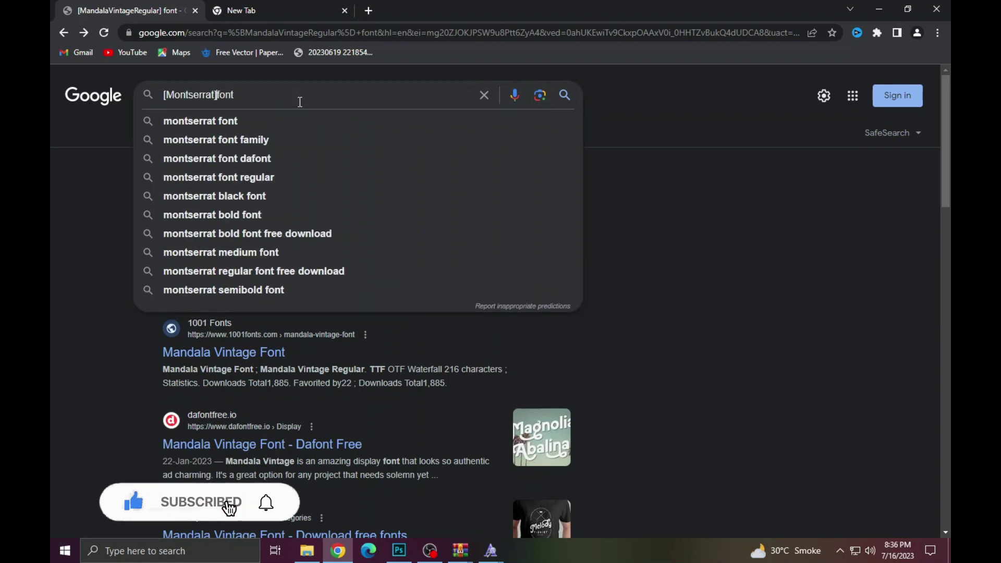
{"action": "key", "text": "Return"}
Step: Open the Montserrat Google Fonts page and download the family as Montserrat (1).zip
{"action": "left_click", "coordinate": [256, 217]}
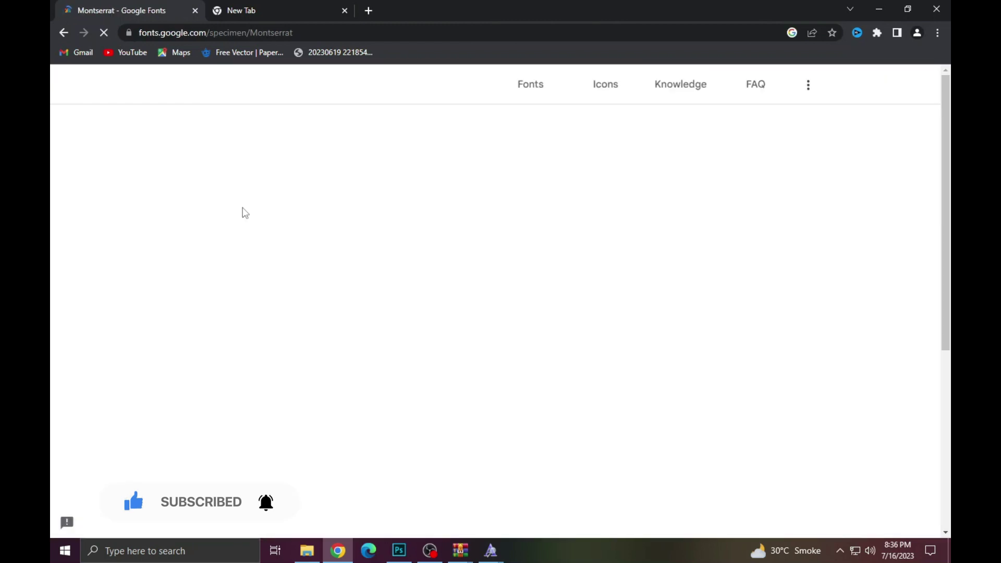
{"action": "right_click", "coordinate": [746, 147]}
{"action": "left_click", "coordinate": [559, 217]}
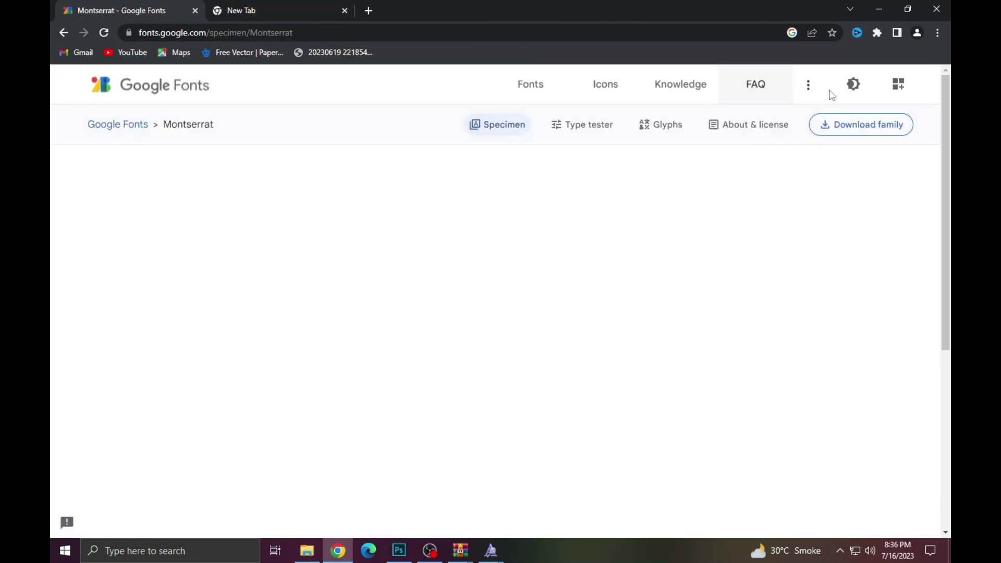
{"action": "left_click", "coordinate": [883, 123]}
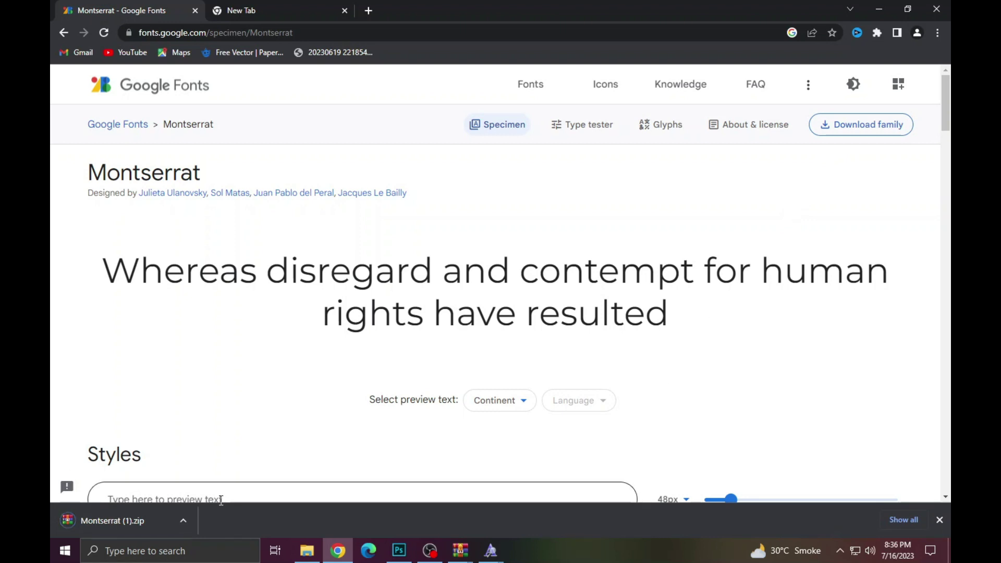
Step: Open Montserrat (1).zip in WinRAR and browse into its static folder of font styles
{"action": "left_click", "coordinate": [98, 530]}
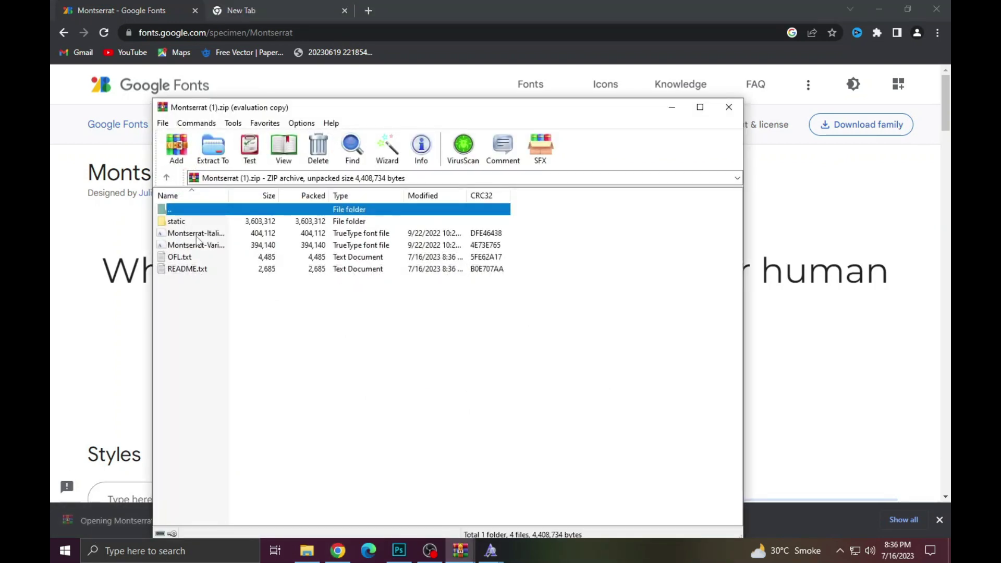
{"action": "left_click", "coordinate": [170, 223]}
{"action": "double_click", "coordinate": [183, 236]}
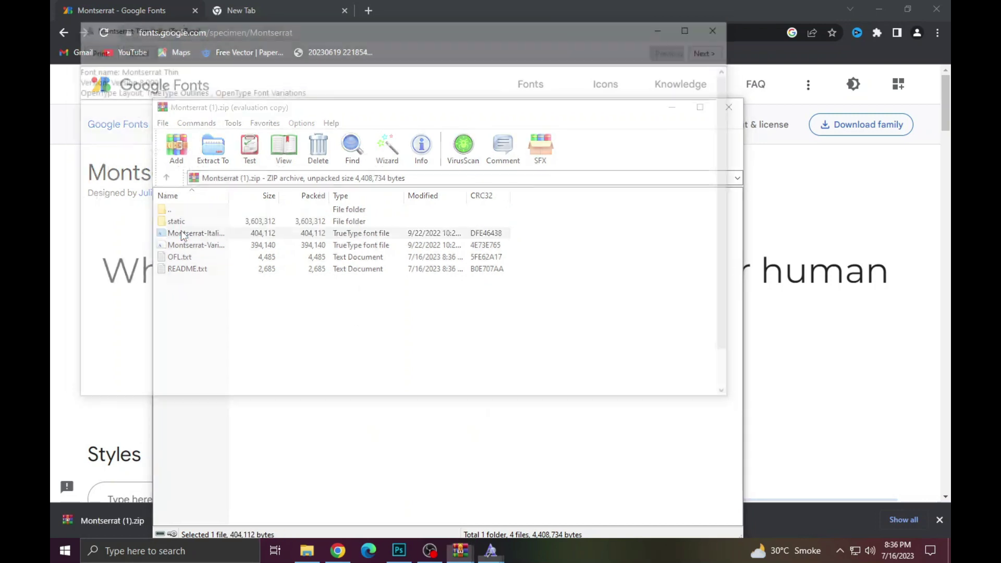
{"action": "left_click", "coordinate": [722, 25]}
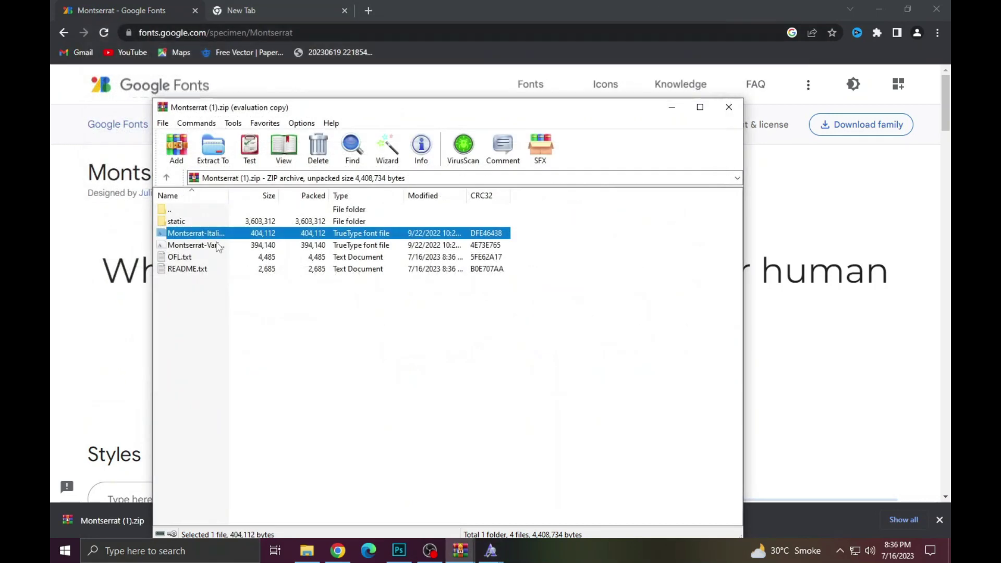
{"action": "key", "text": "Up"}
{"action": "key", "text": "Up"}
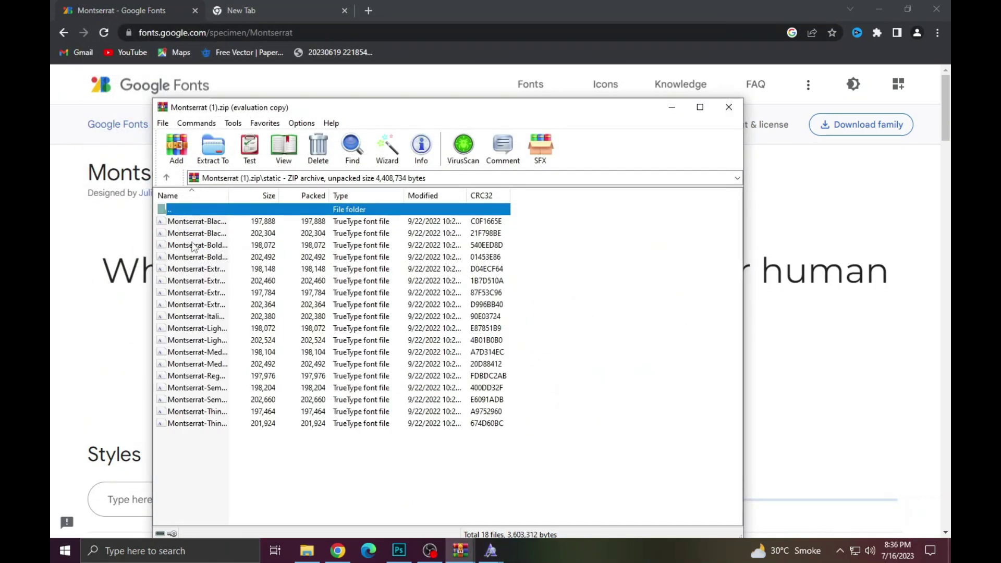
Step: Preview Montserrat Italic, then switch to Photoshop and back to the archive
{"action": "double_click", "coordinate": [205, 316]}
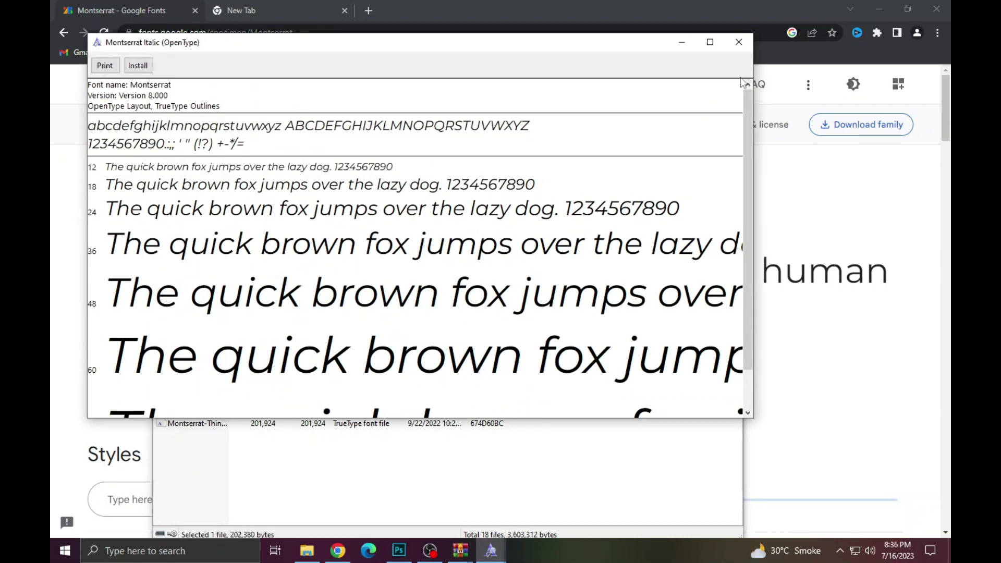
{"action": "left_click", "coordinate": [738, 42]}
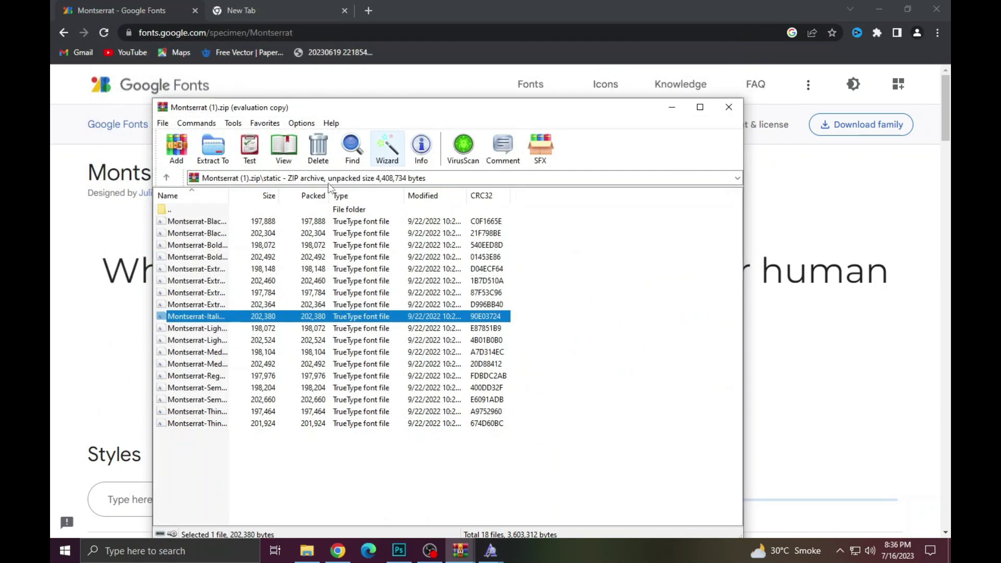
{"action": "left_click", "coordinate": [399, 550]}
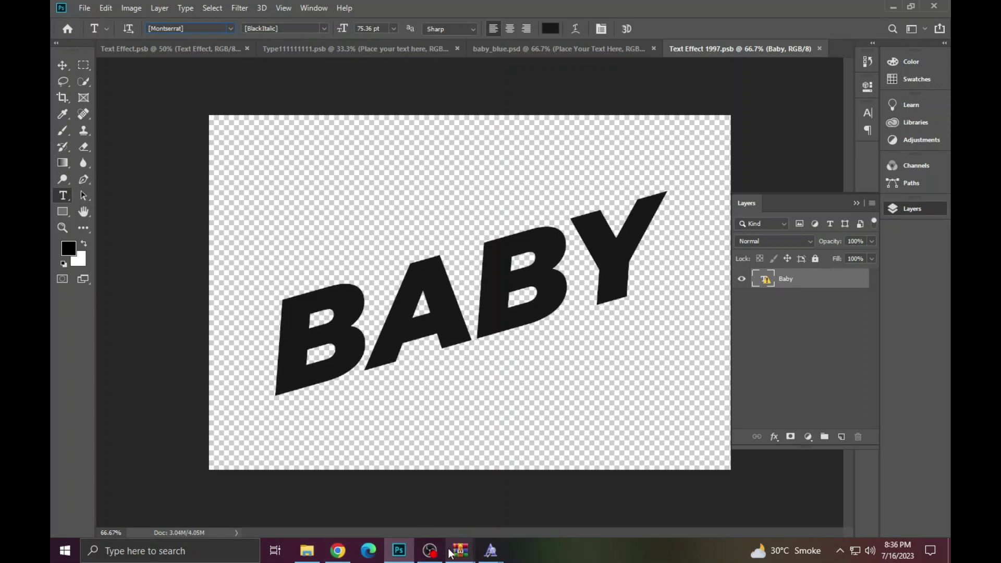
{"action": "mouse_move", "coordinate": [460, 550]}
{"action": "left_click", "coordinate": [631, 490]}
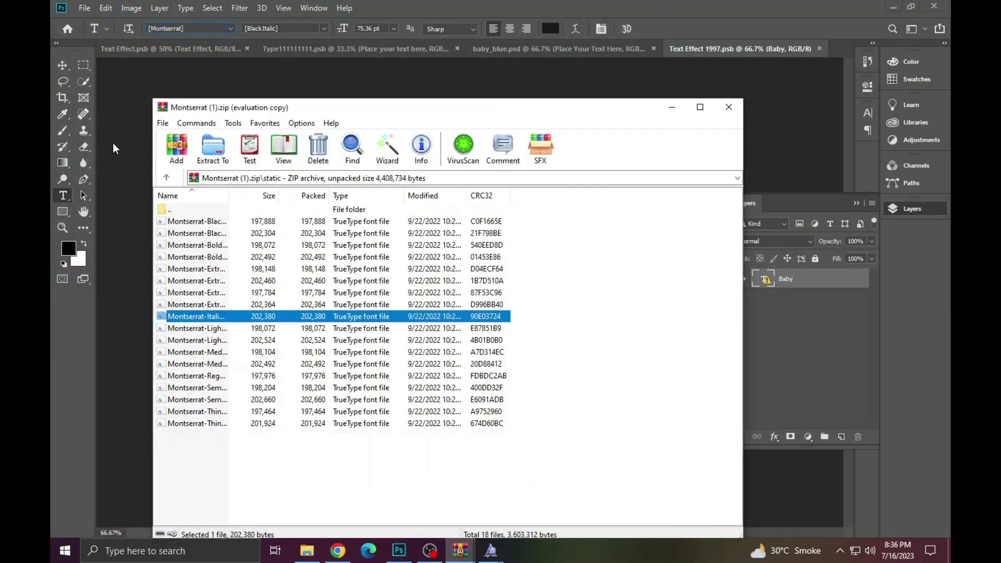
Step: Preview Montserrat Black, then install Montserrat Black Italic from the WinRAR archive
{"action": "double_click", "coordinate": [214, 222]}
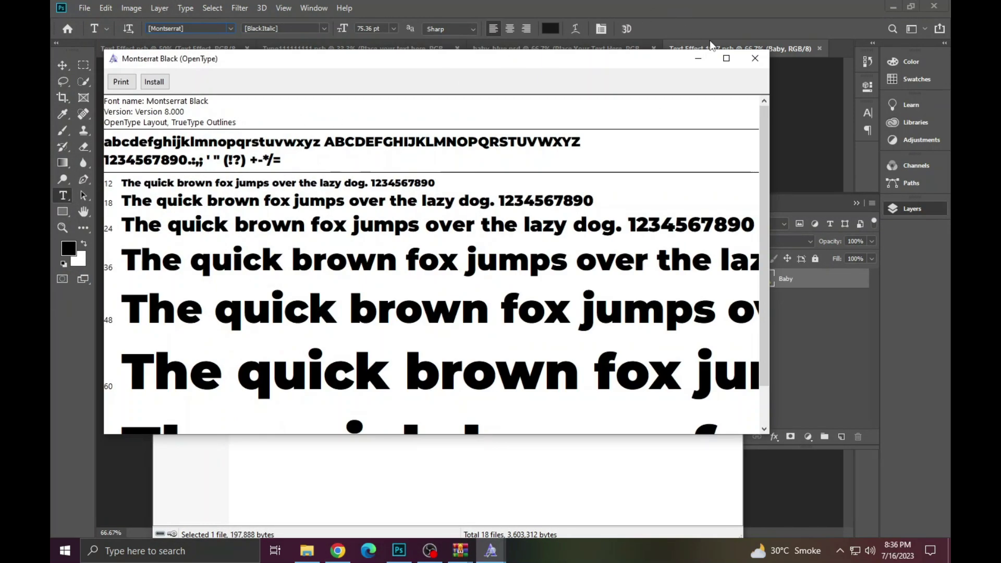
{"action": "left_click", "coordinate": [754, 58]}
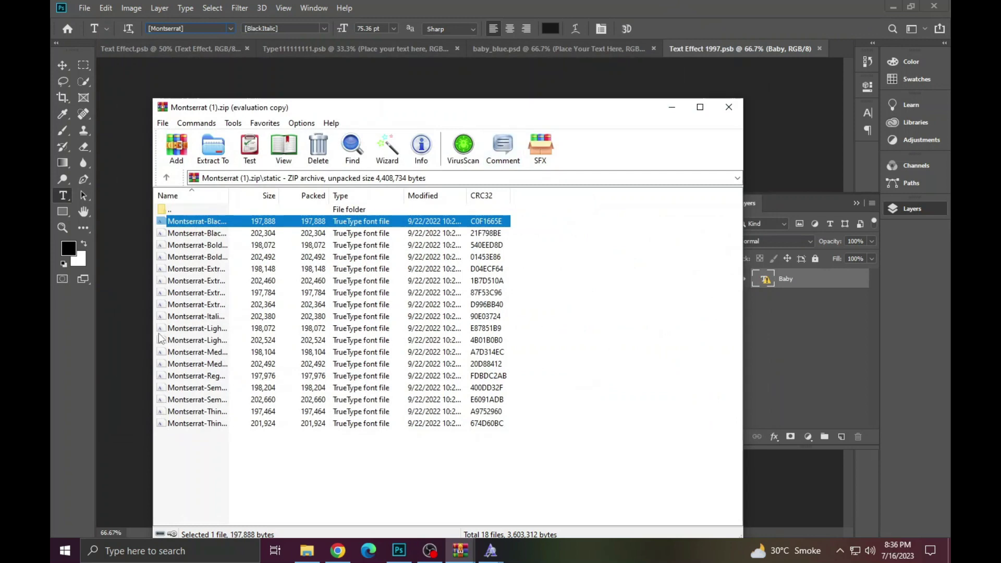
{"action": "double_click", "coordinate": [205, 232]}
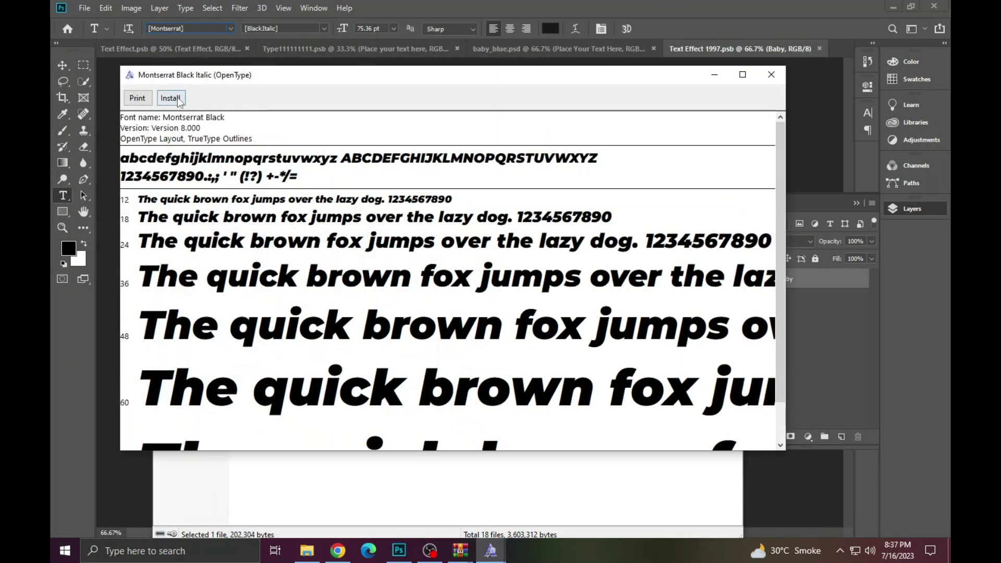
{"action": "left_click", "coordinate": [177, 97]}
{"action": "left_click", "coordinate": [721, 1]}
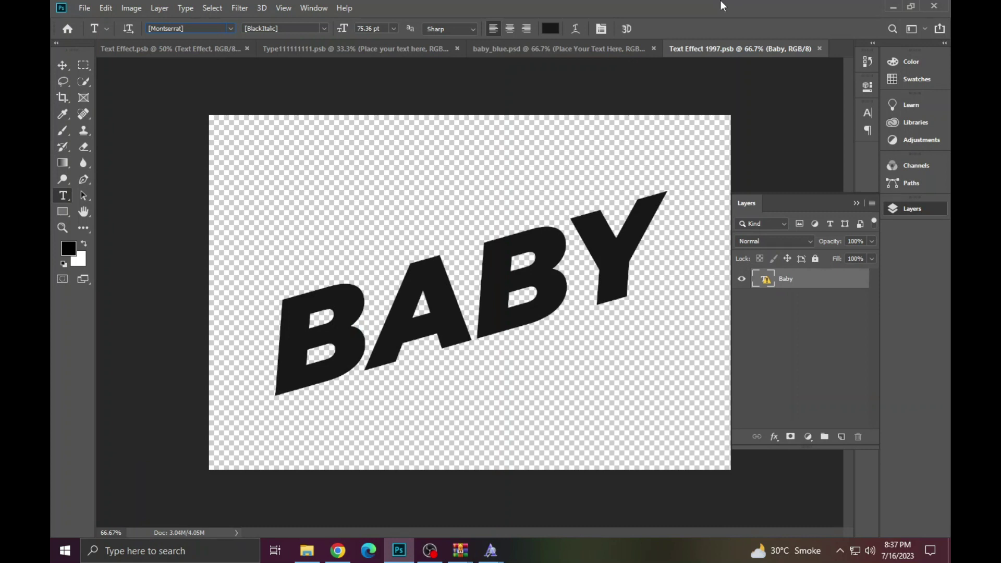
Step: Replace the BABY text in Text Effect 1997 with FAMOUS
{"action": "left_click", "coordinate": [501, 289]}
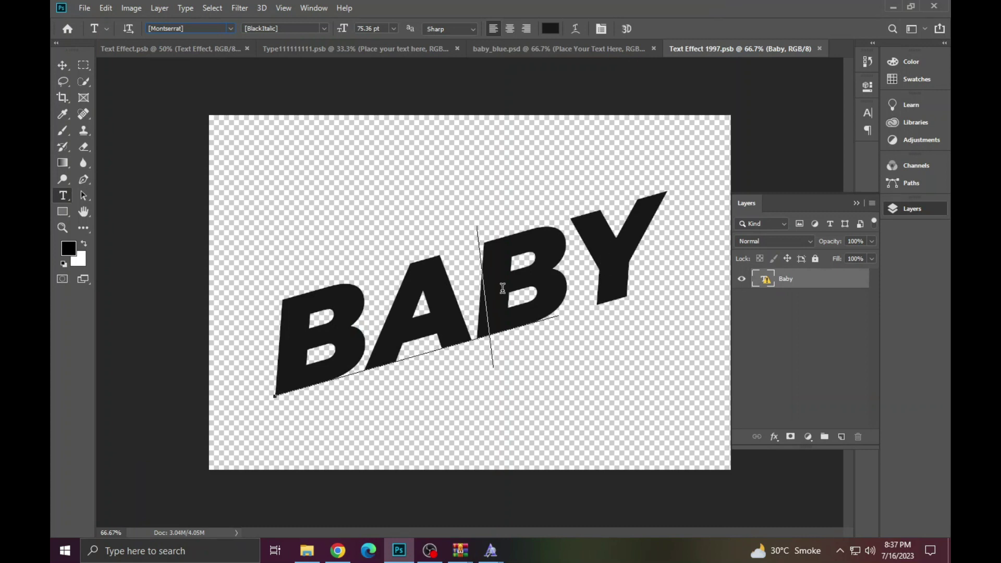
{"action": "left_click", "coordinate": [485, 247]}
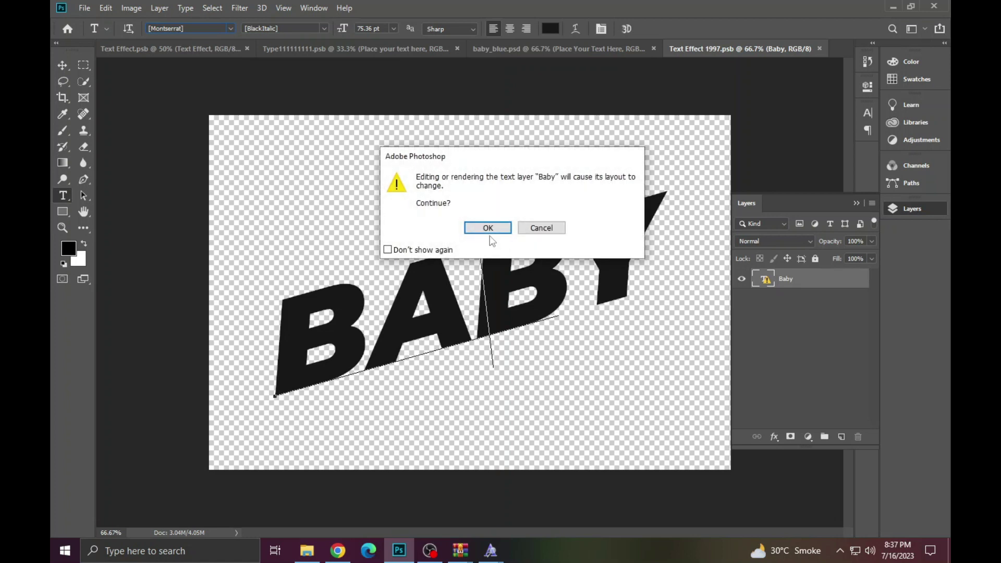
{"action": "left_click", "coordinate": [487, 228]}
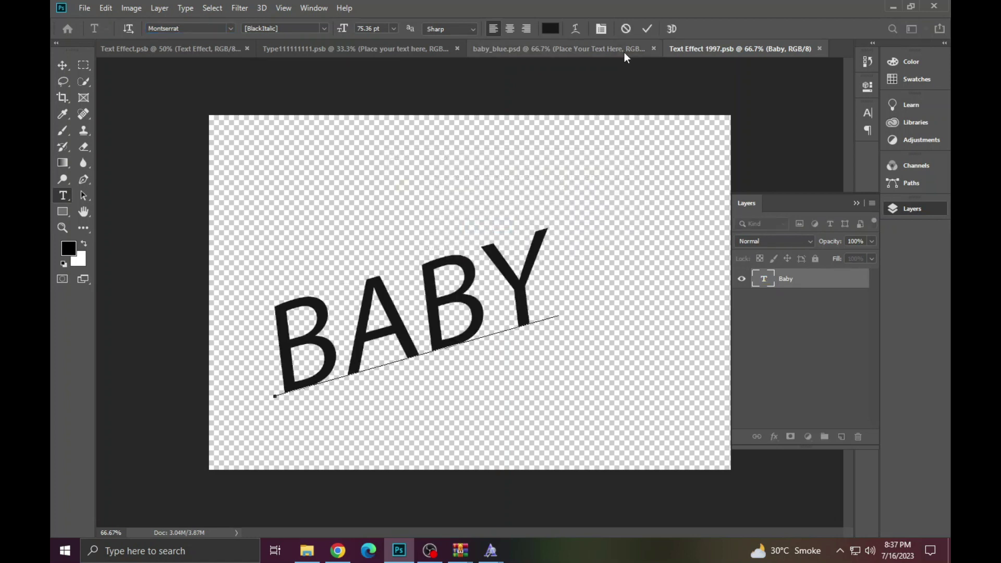
{"action": "left_click", "coordinate": [625, 29]}
{"action": "left_click", "coordinate": [496, 263]}
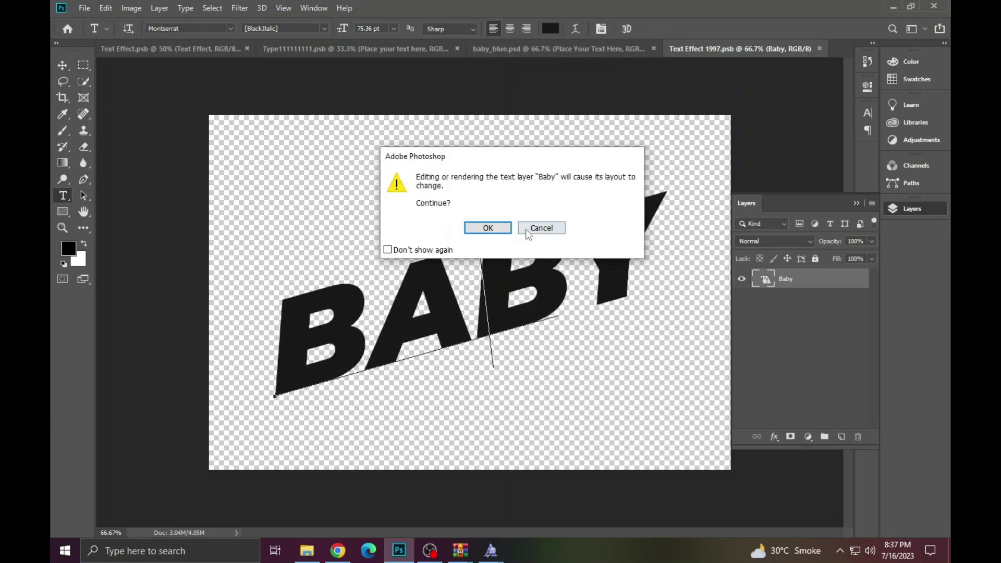
{"action": "left_click", "coordinate": [487, 228]}
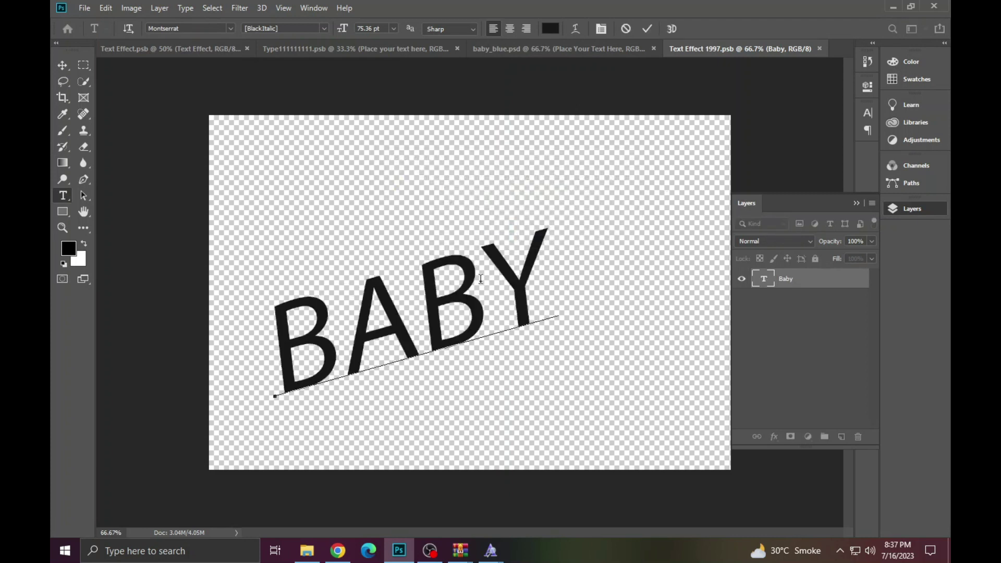
{"action": "key", "text": "ctrl+a"}
{"action": "type", "text": "FAM"}
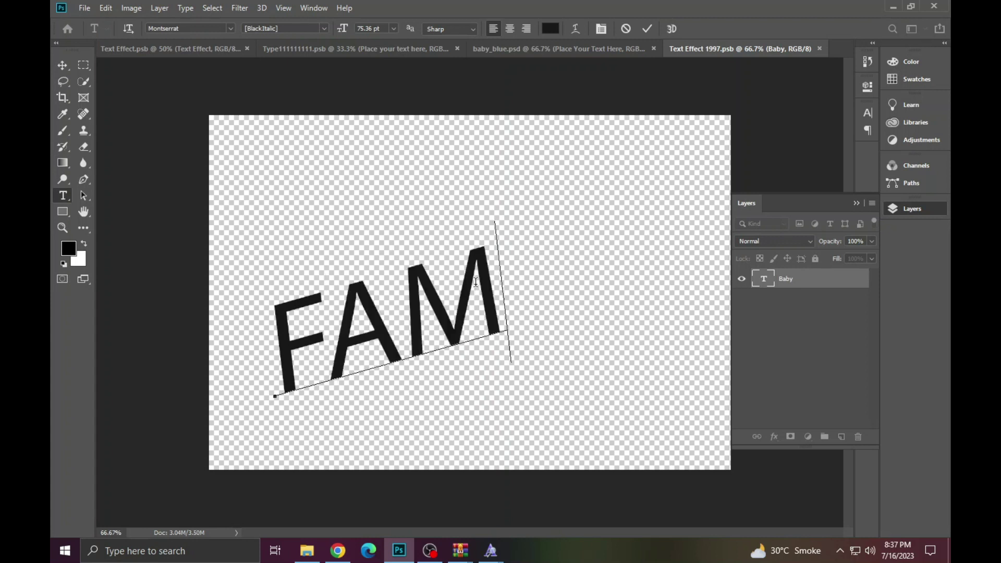
{"action": "type", "text": "O"}
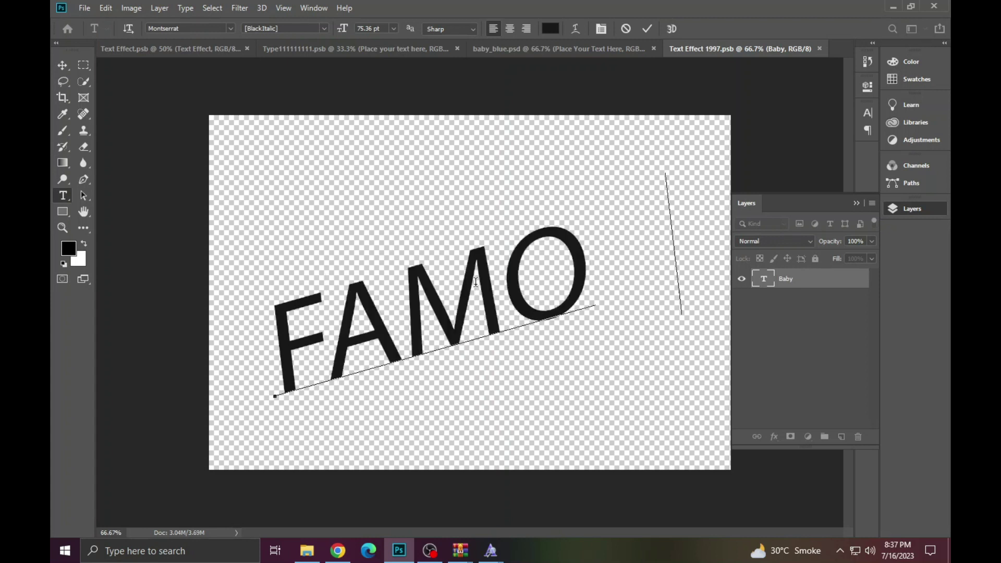
{"action": "type", "text": "US"}
Step: Set FAMOUS in Motley Forces at 66.36 pt and commit the edit
{"action": "double_click", "coordinate": [490, 279]}
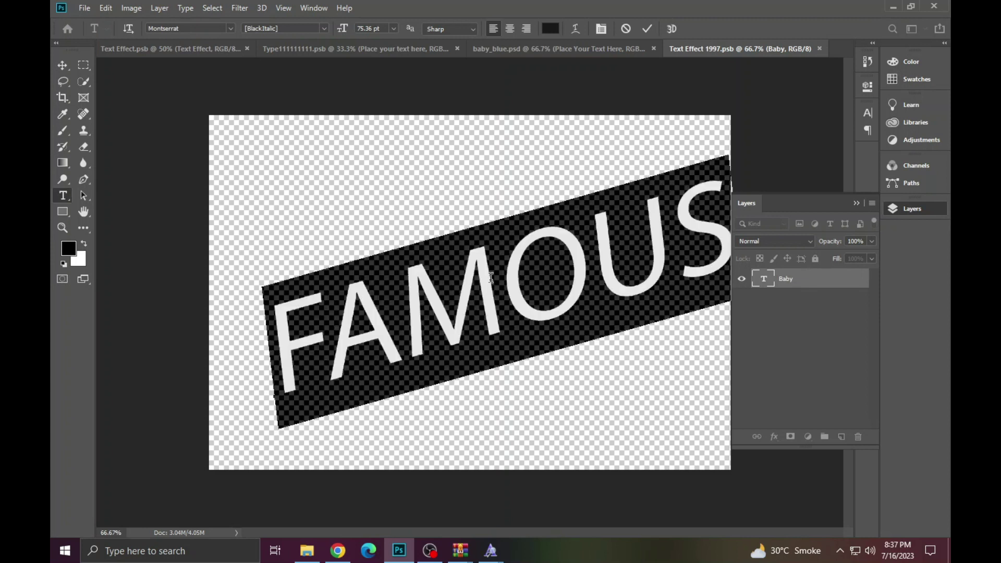
{"action": "left_click", "coordinate": [206, 24]}
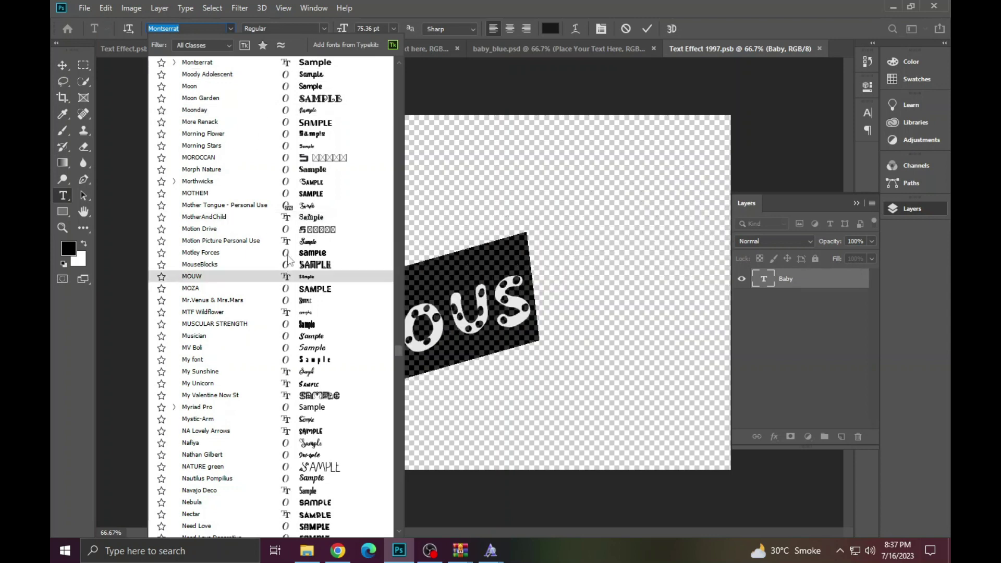
{"action": "left_click", "coordinate": [209, 252]}
{"action": "left_click", "coordinate": [356, 287]}
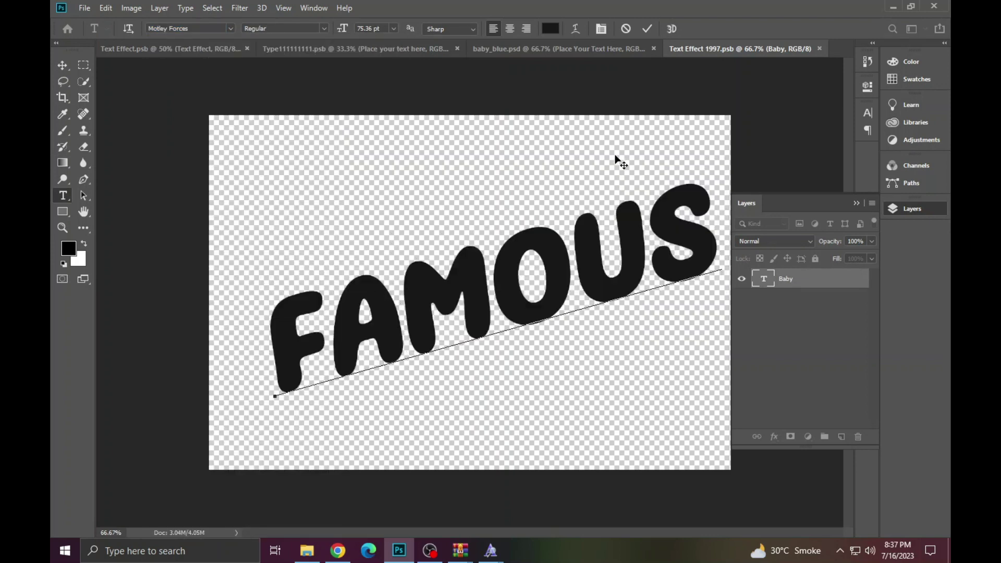
{"action": "double_click", "coordinate": [463, 344]}
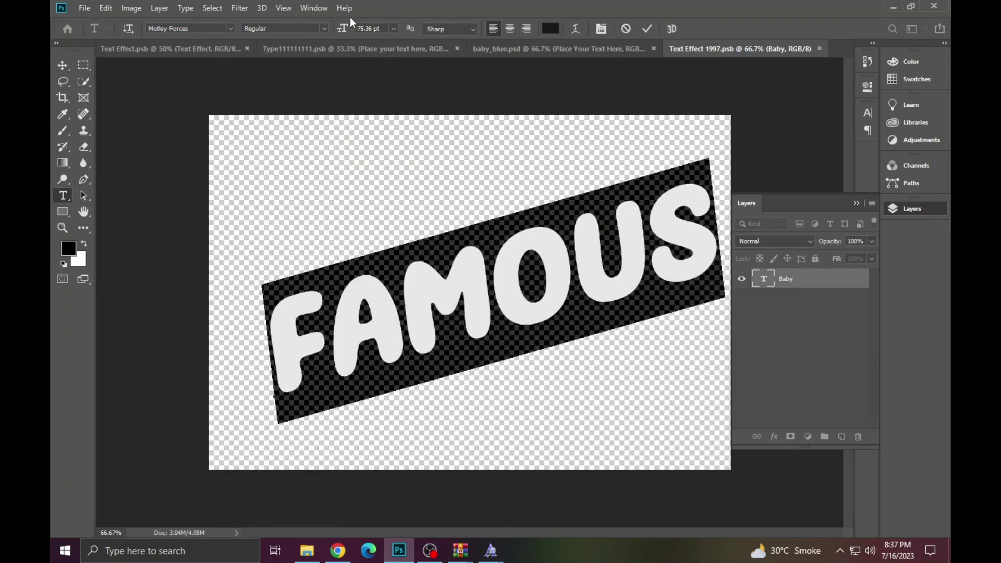
{"action": "left_click_drag", "start_coordinate": [343, 29], "coordinate": [338, 34]}
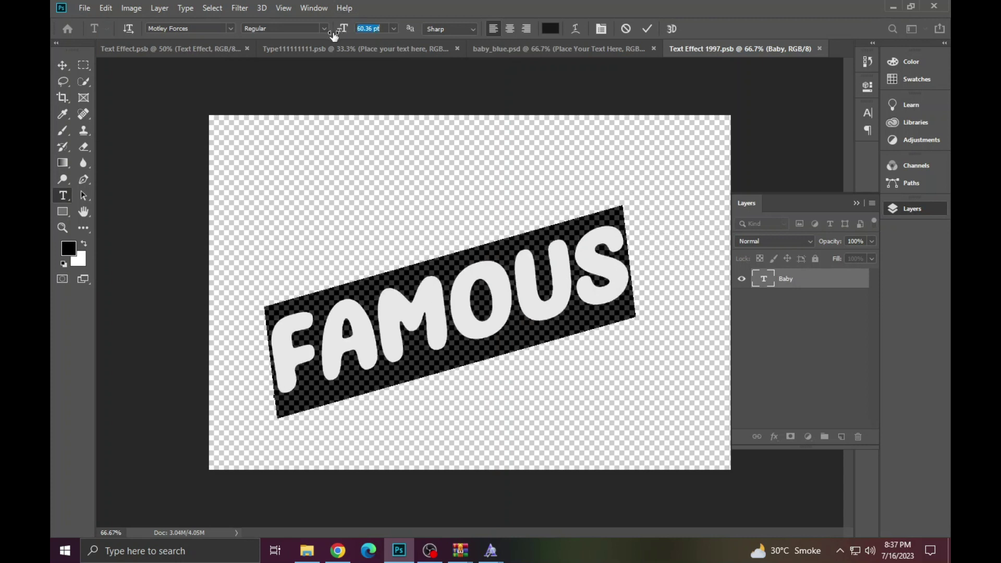
{"action": "type", "text": "100.25"}
{"action": "key", "text": "Return"}
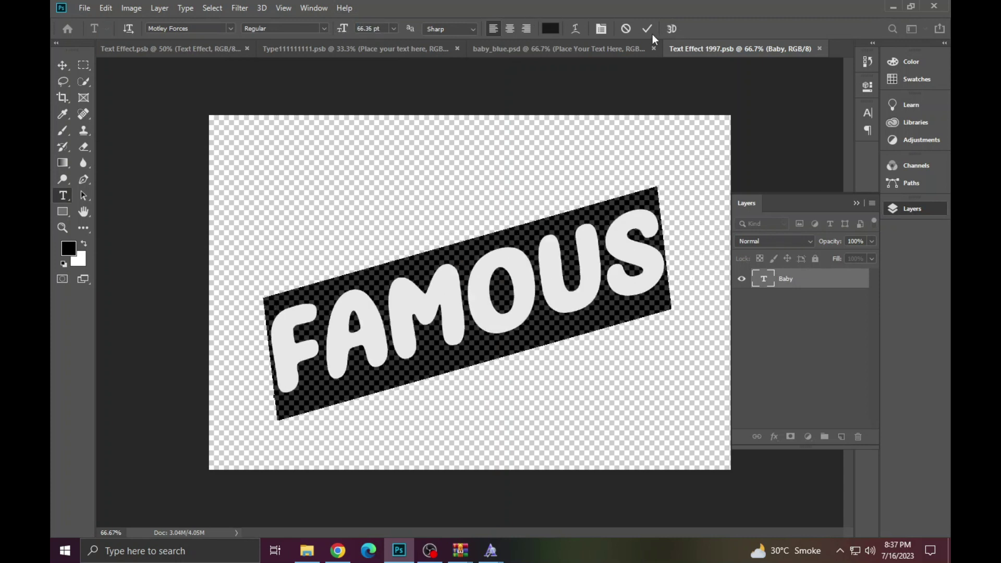
{"action": "left_click", "coordinate": [647, 29]}
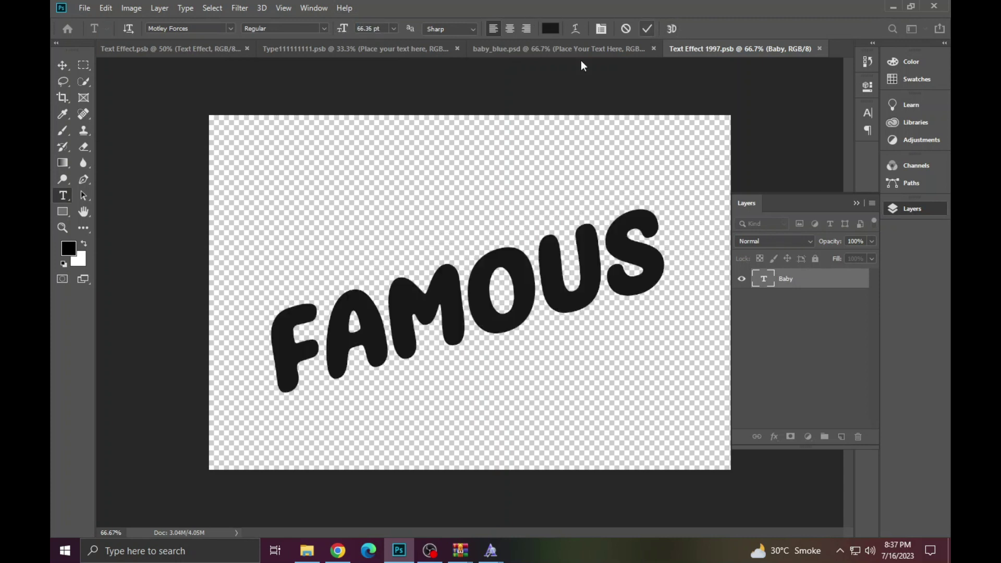
Step: Save the edited FAMOUS text document
{"action": "left_click", "coordinate": [86, 7]}
{"action": "left_click", "coordinate": [121, 134]}
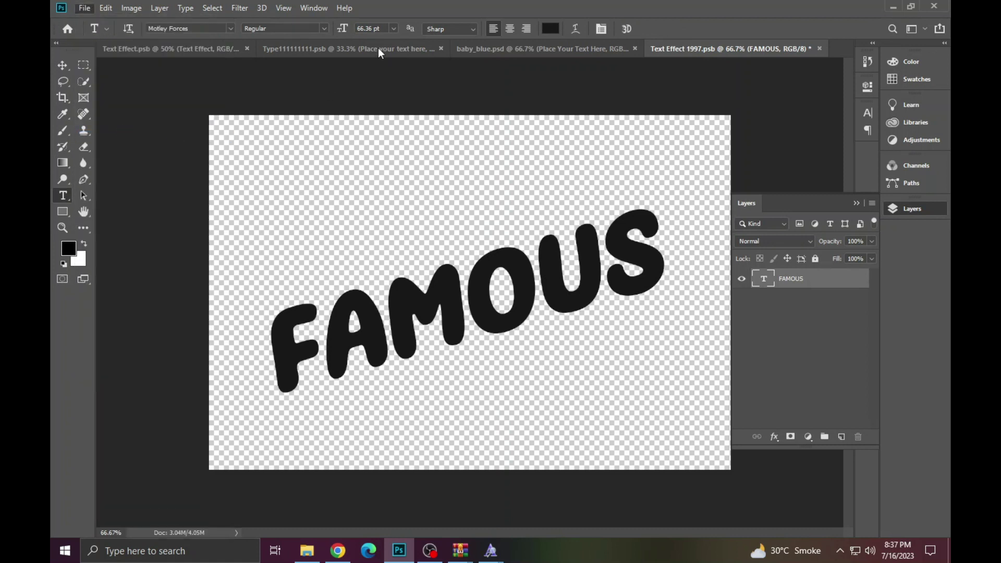
{"action": "left_click", "coordinate": [514, 60]}
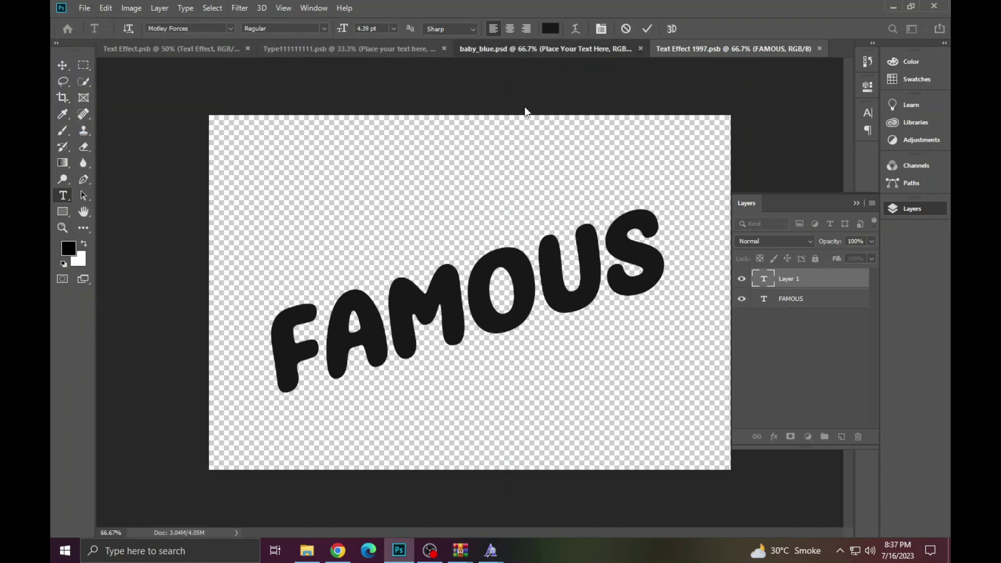
Step: Close baby_blue.psd without saving, keeping Text Effect 1997 open
{"action": "left_click", "coordinate": [524, 48]}
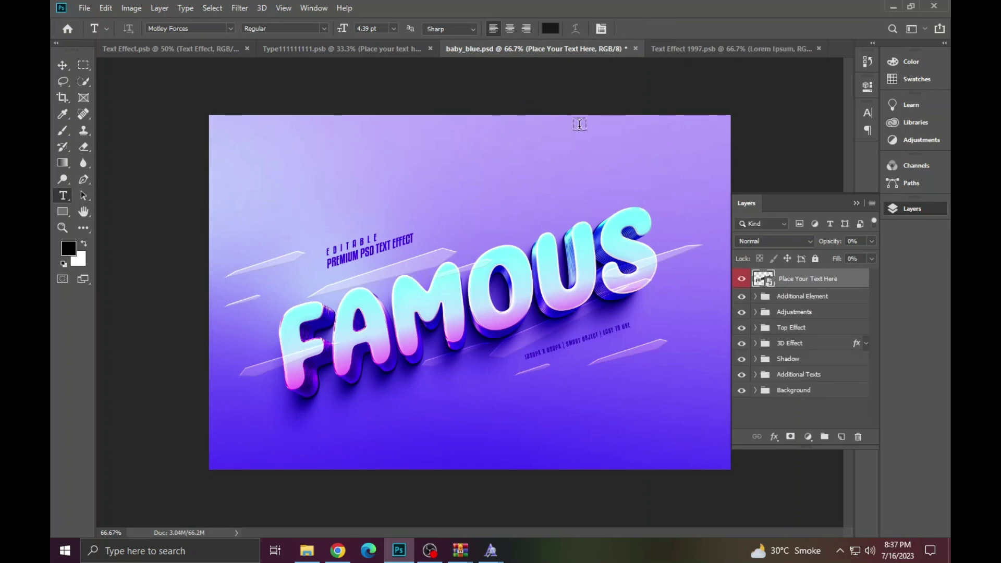
{"action": "left_click", "coordinate": [635, 49]}
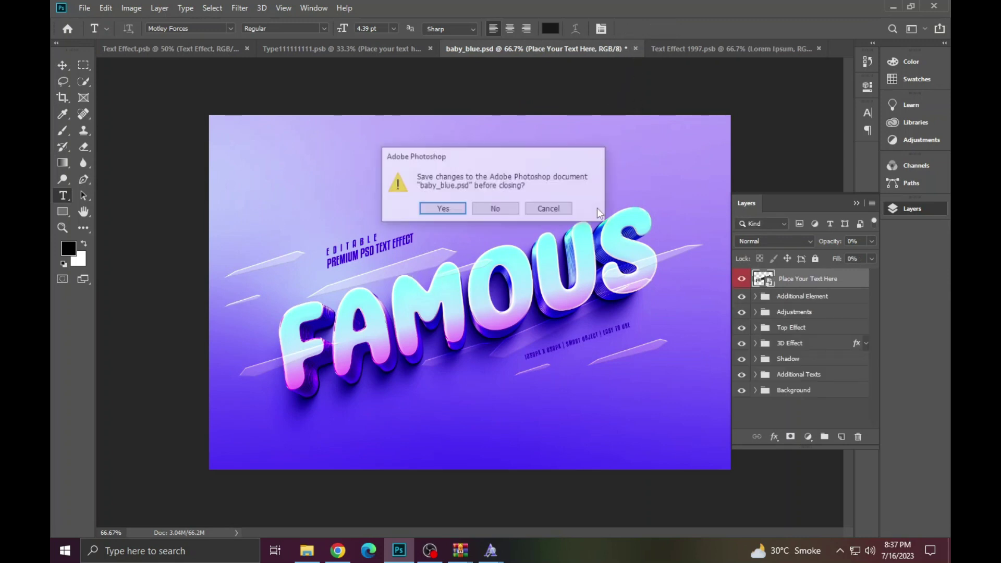
{"action": "left_click", "coordinate": [499, 211]}
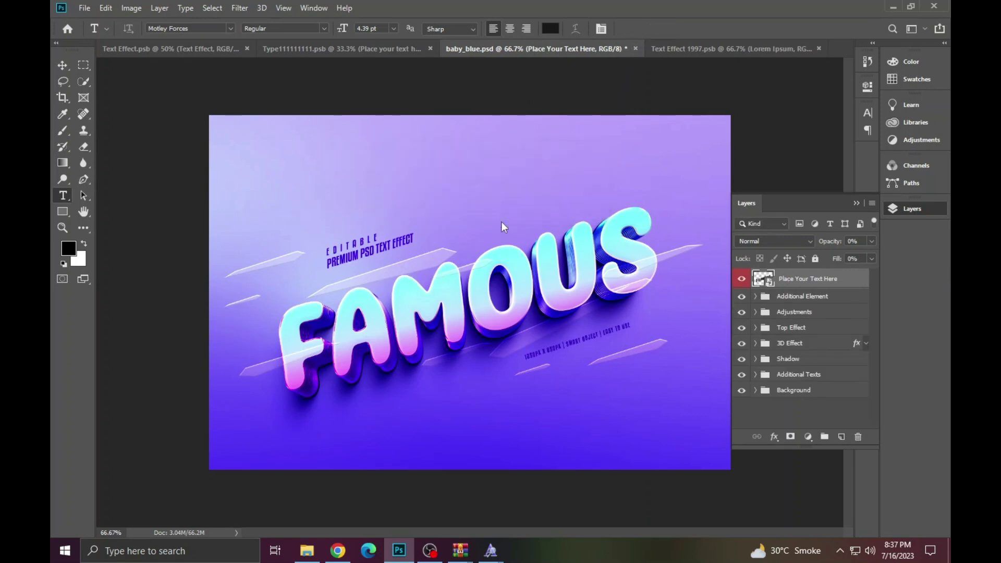
{"action": "left_click", "coordinate": [635, 49]}
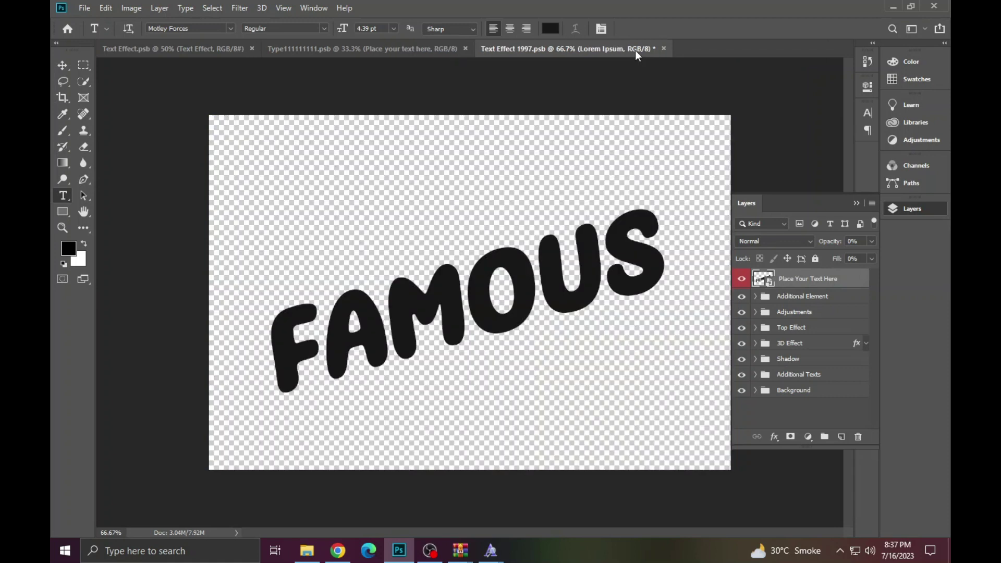
{"action": "left_click", "coordinate": [662, 48]}
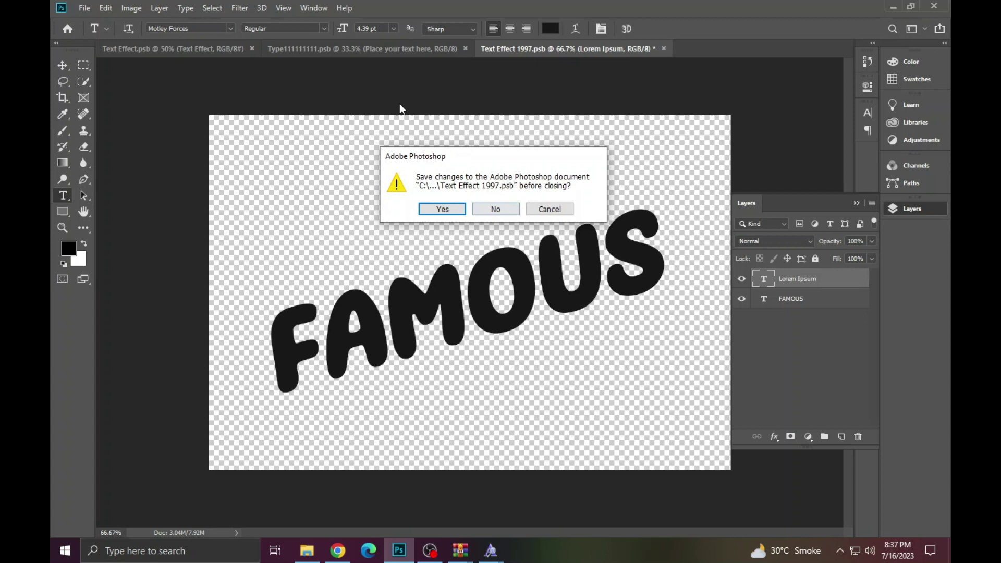
{"action": "left_click", "coordinate": [495, 209]}
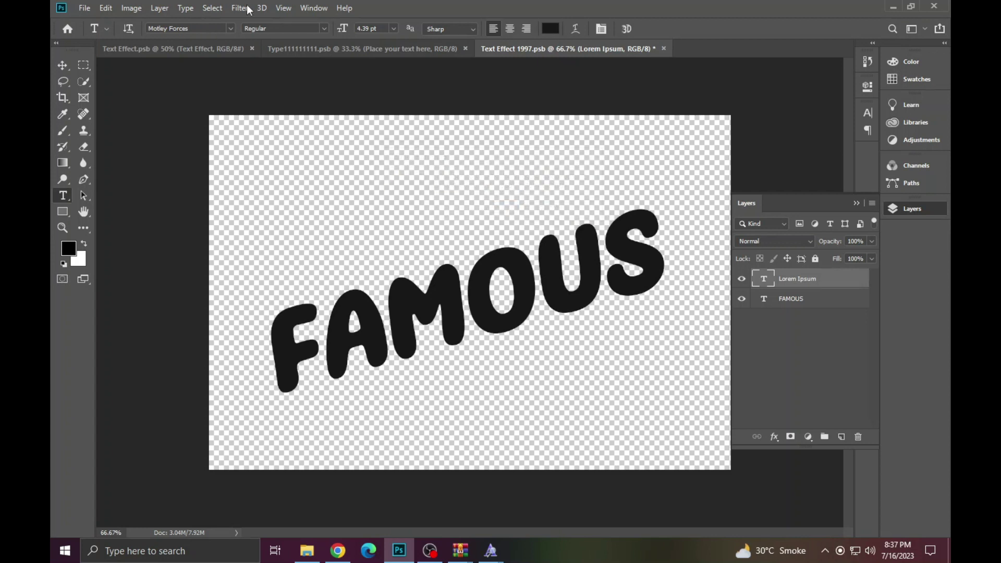
Step: Open best_dad.psd from the text effect templates folder
{"action": "left_click", "coordinate": [307, 551]}
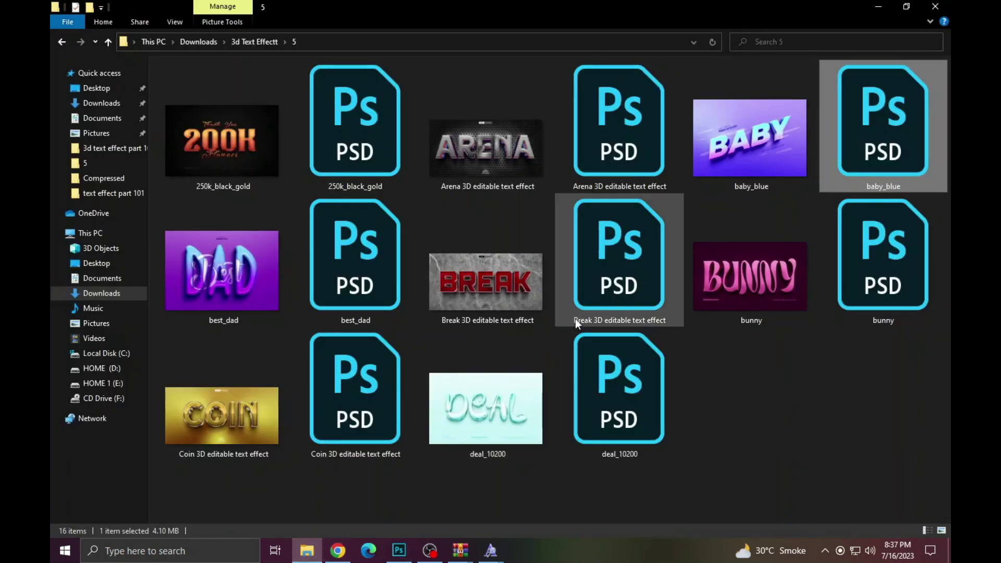
{"action": "left_click", "coordinate": [224, 294]}
{"action": "double_click", "coordinate": [339, 261]}
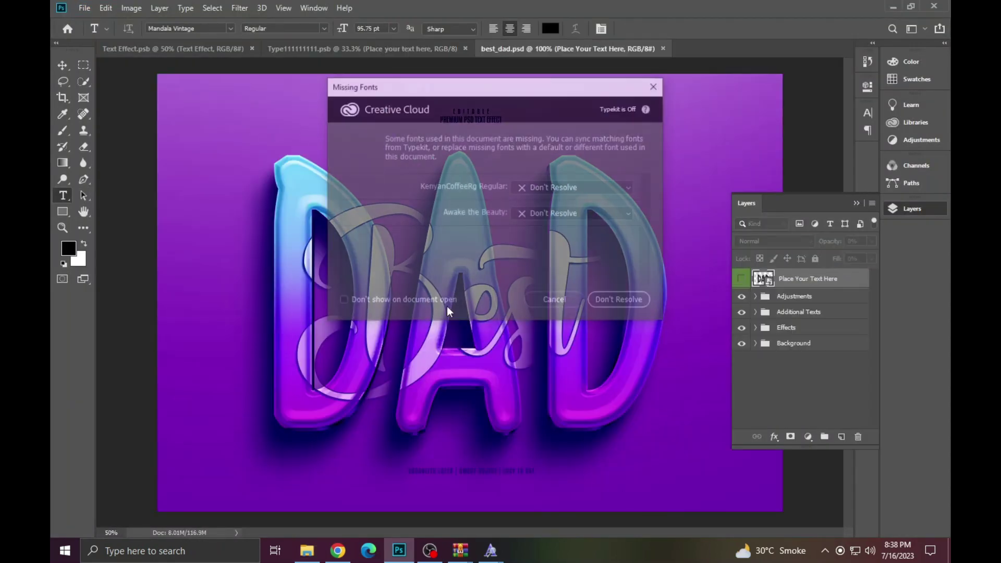
Step: Open the template's Place Your Text Here smart object, updating Text Effect.psb
{"action": "left_click", "coordinate": [555, 301]}
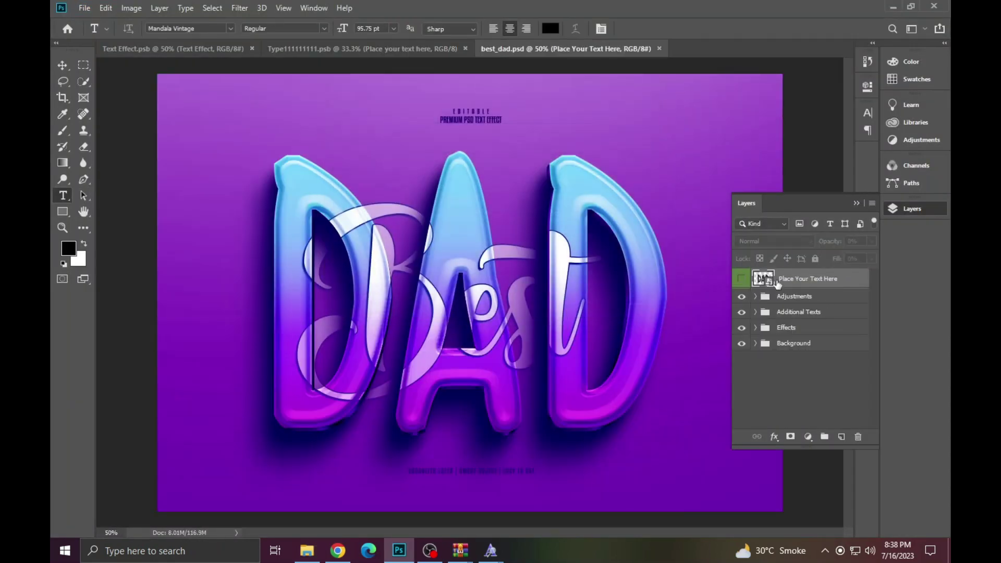
{"action": "double_click", "coordinate": [763, 279]}
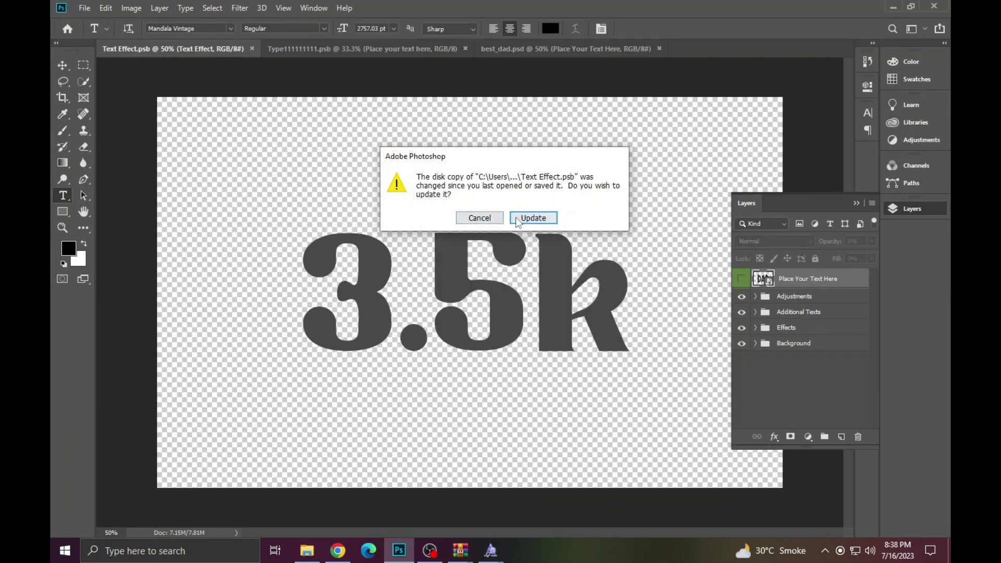
{"action": "left_click", "coordinate": [530, 215]}
{"action": "left_click", "coordinate": [541, 298]}
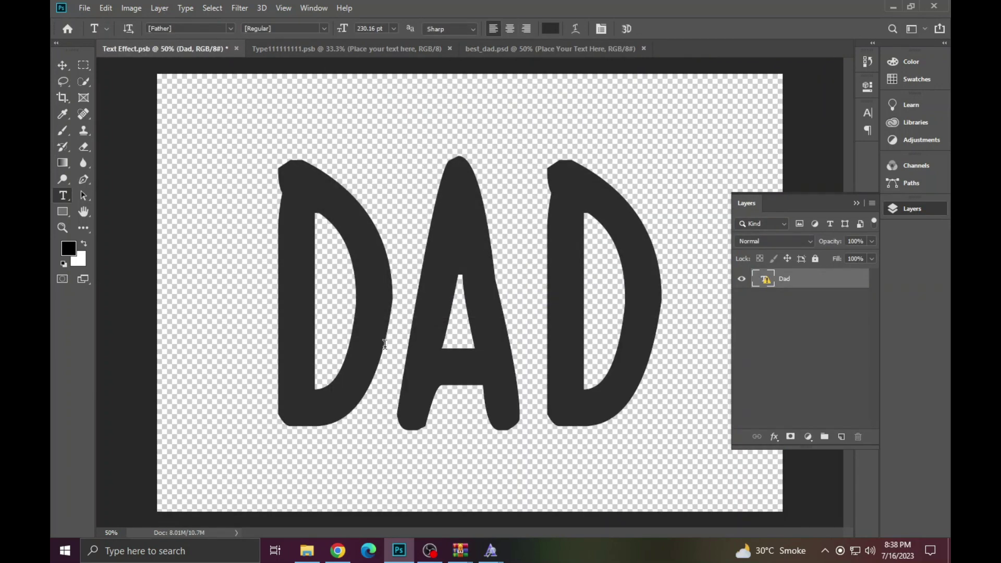
Step: Edit the DAD text, substituting Myriad Pro for the missing Father font
{"action": "left_click", "coordinate": [368, 323]}
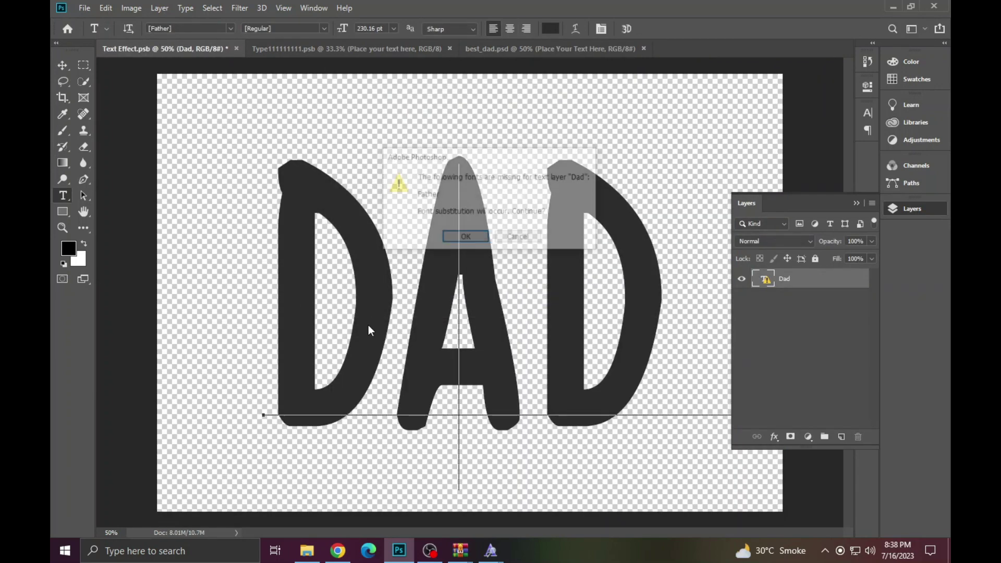
{"action": "left_click", "coordinate": [518, 239]}
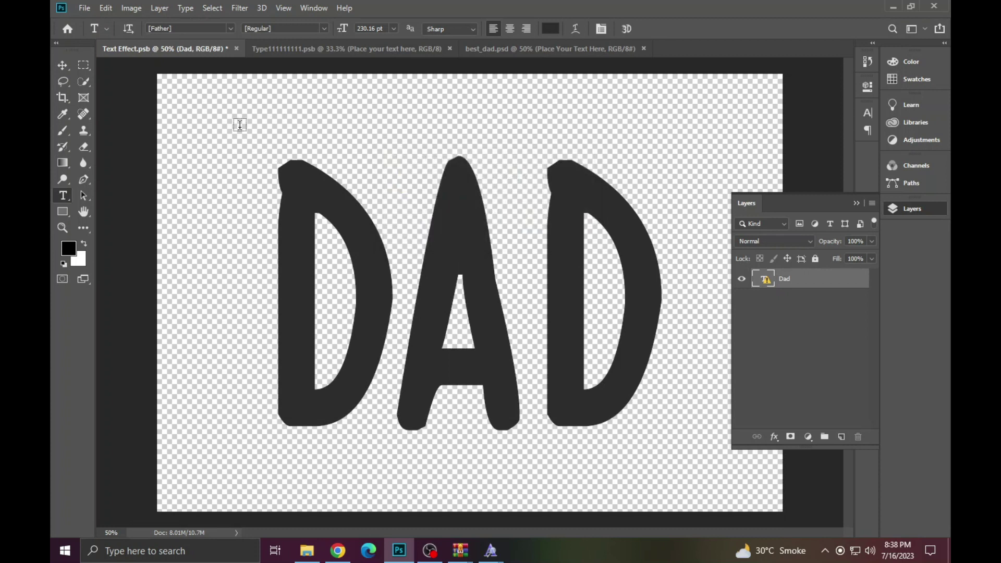
{"action": "left_click", "coordinate": [484, 305]}
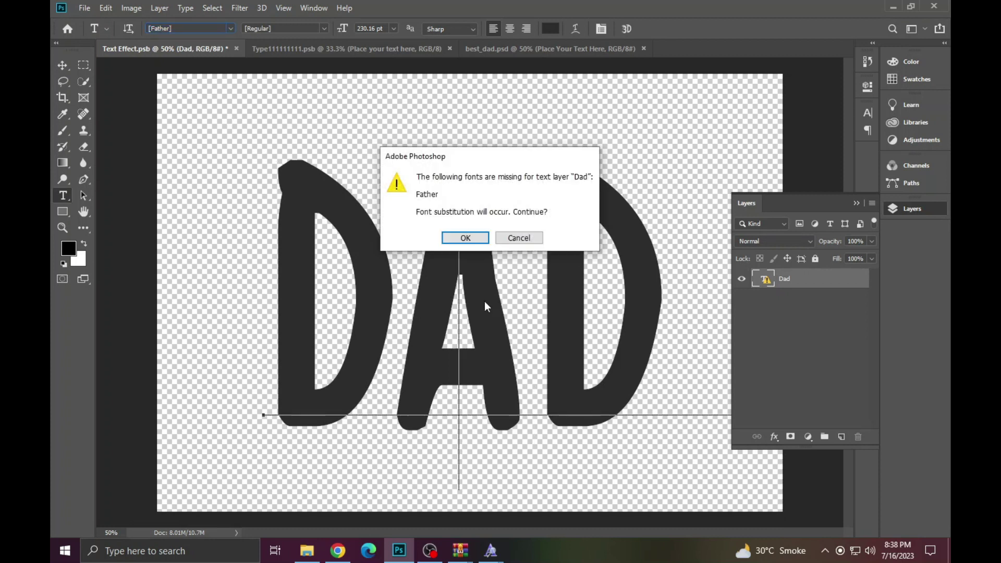
{"action": "left_click", "coordinate": [472, 239]}
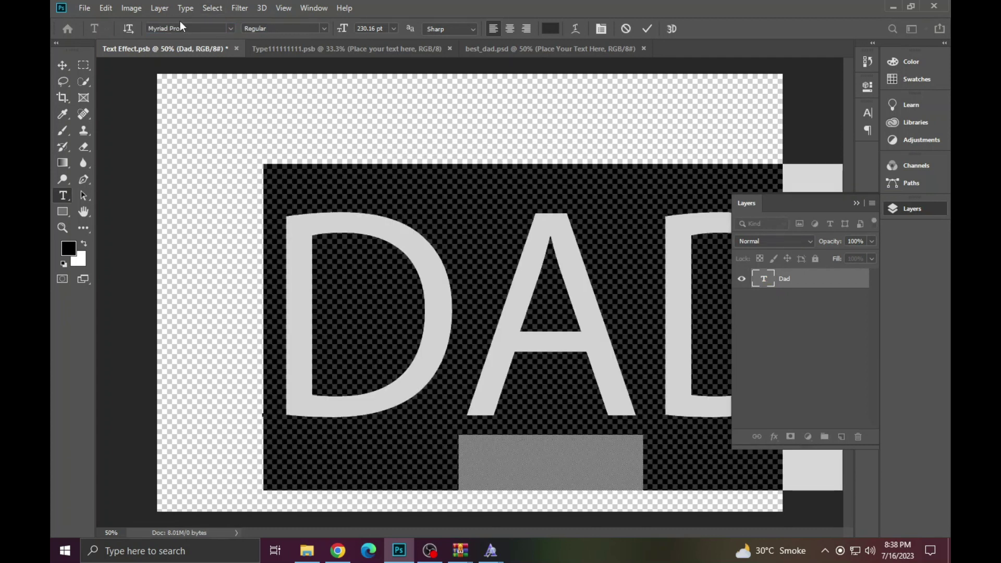
Step: Cycle through fonts on the DAD text, settling on Northleaf
{"action": "key", "text": "Down"}
{"action": "key", "text": "Down"}
{"action": "key", "text": "Down"}
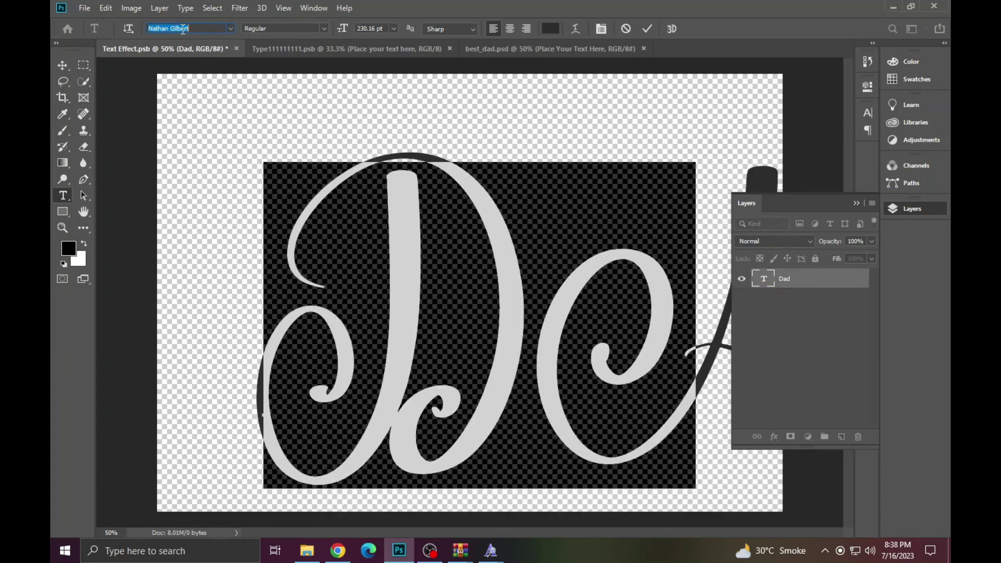
{"action": "key", "text": "Down"}
{"action": "key", "text": "Down"}
{"action": "key", "text": "Down"}
{"action": "key", "text": "Down"}
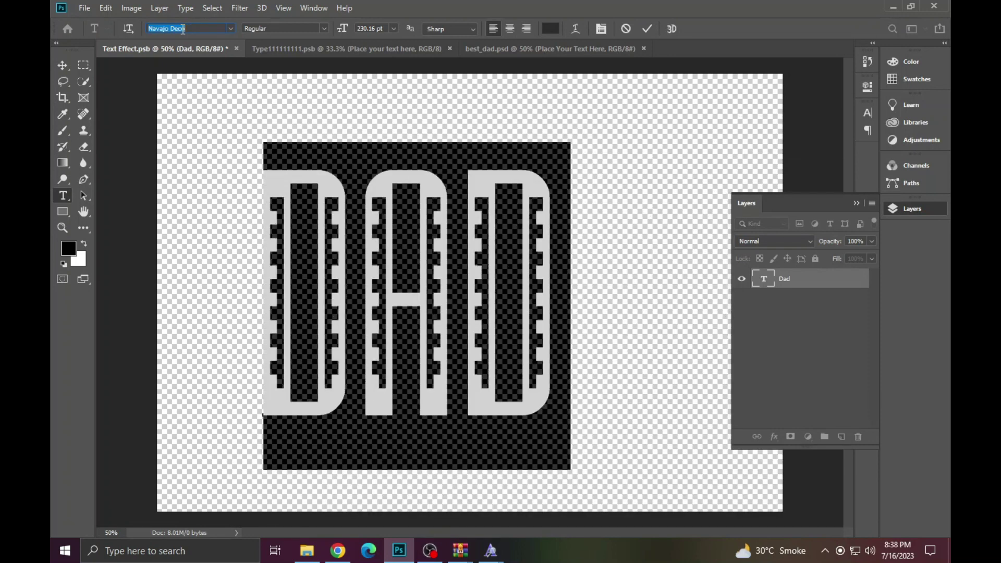
{"action": "key", "text": "Down"}
{"action": "key", "text": "Down"}
{"action": "key", "text": "Down"}
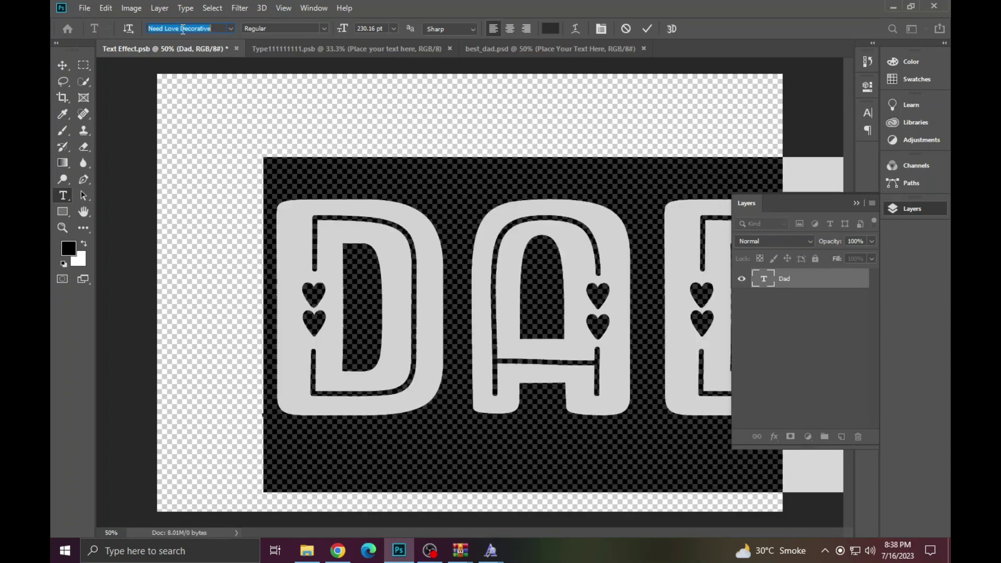
{"action": "key", "text": "Down"}
{"action": "key", "text": "Down"}
{"action": "key", "text": "Down"}
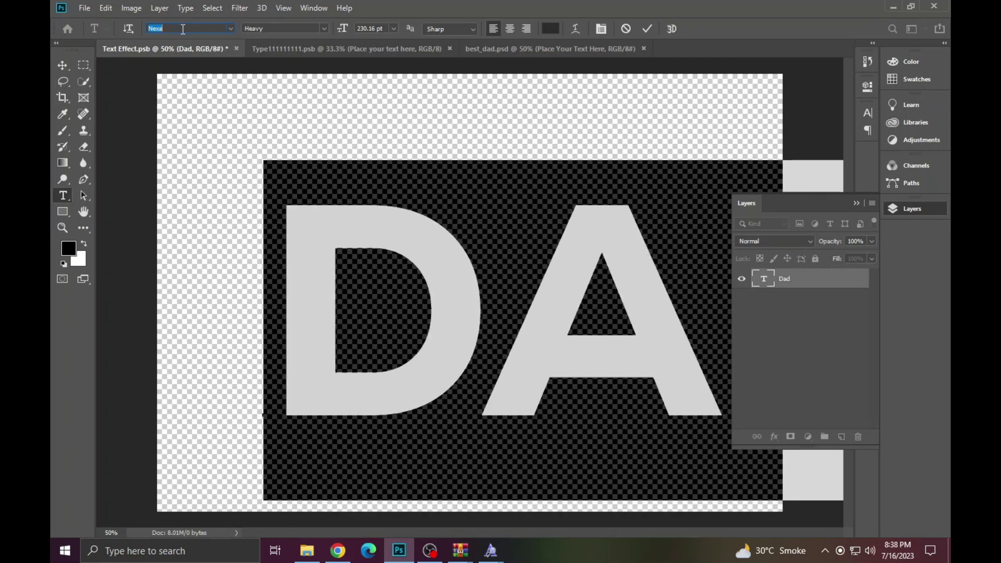
{"action": "key", "text": "Down"}
{"action": "key", "text": "Down"}
{"action": "key", "text": "Down"}
{"action": "key", "text": "Down"}
{"action": "key", "text": "Down"}
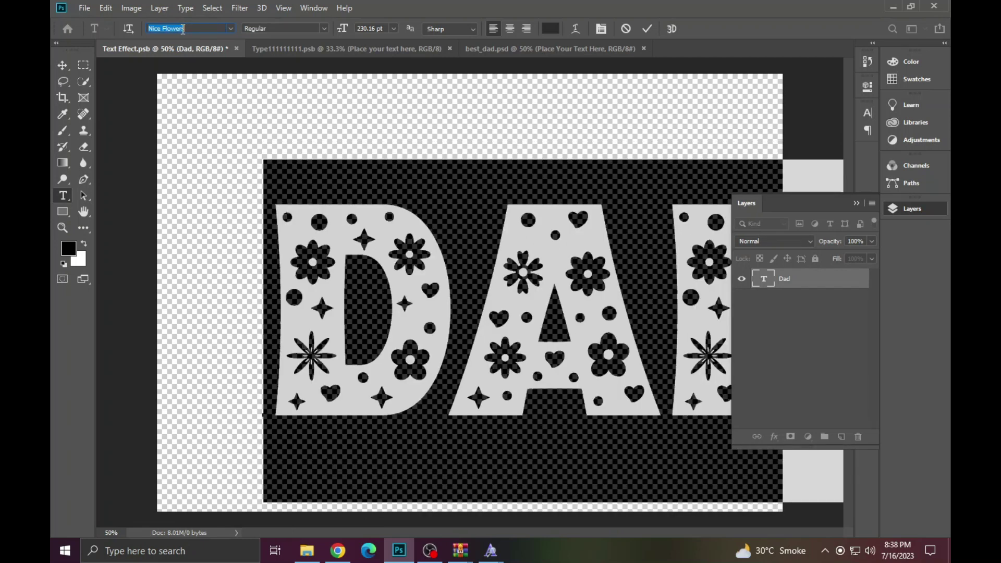
{"action": "key", "text": "Down"}
{"action": "key", "text": "Down"}
{"action": "key", "text": "Down"}
{"action": "key", "text": "Down"}
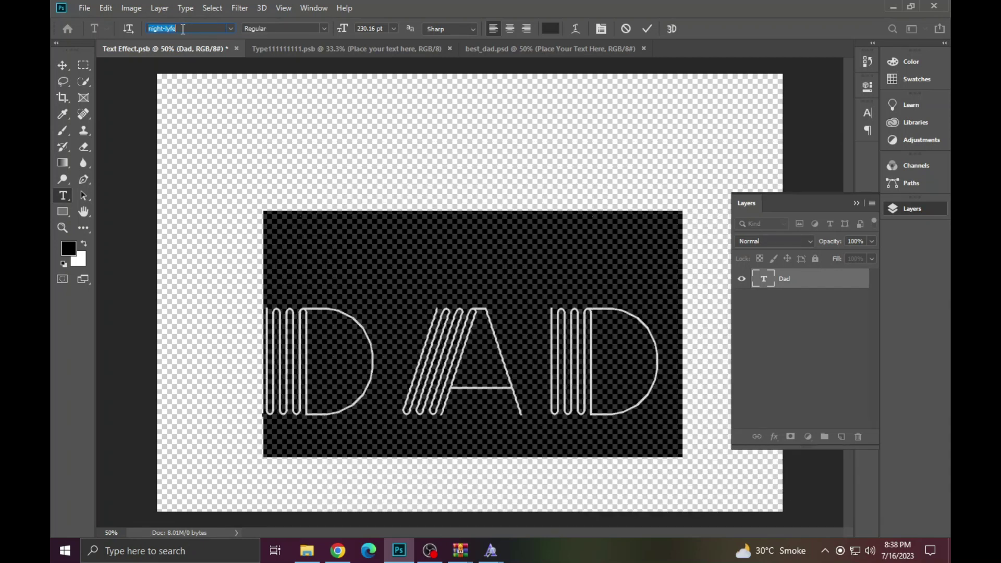
{"action": "key", "text": "Down"}
{"action": "key", "text": "Down"}
{"action": "key", "text": "Down"}
{"action": "key", "text": "Down"}
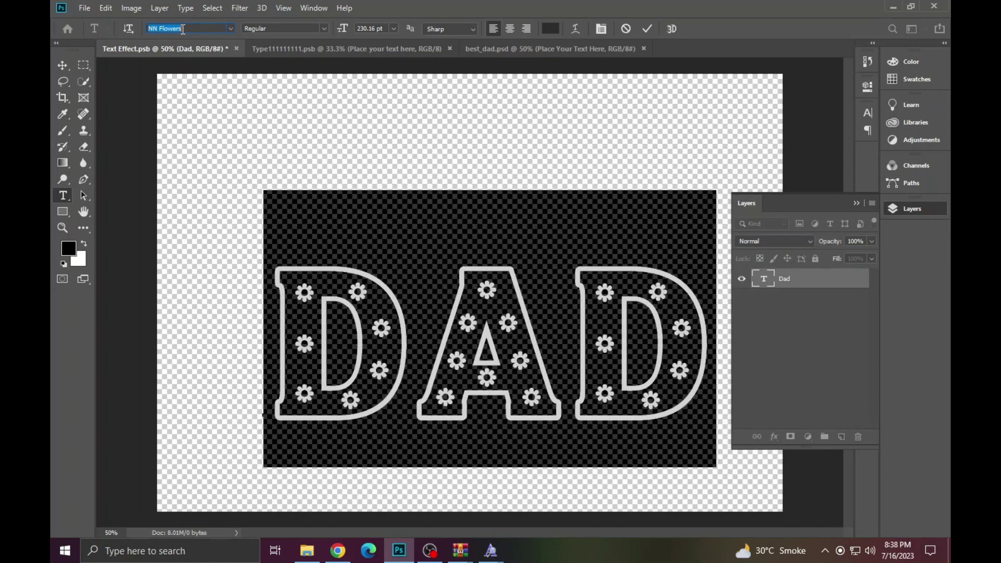
{"action": "key", "text": "Down"}
{"action": "key", "text": "Down"}
{"action": "key", "text": "Down"}
{"action": "key", "text": "Down"}
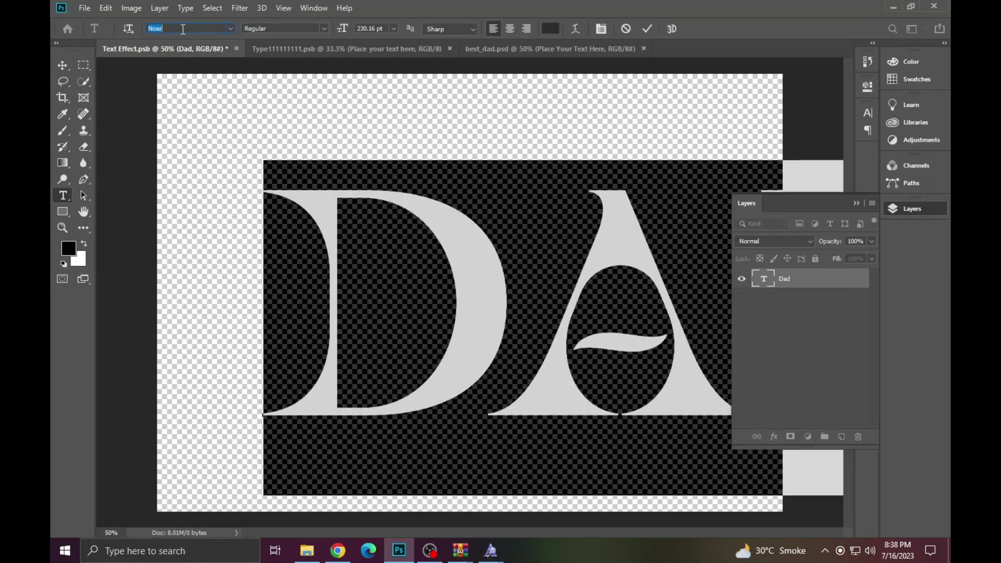
{"action": "key", "text": "Down"}
{"action": "key", "text": "Down"}
{"action": "key", "text": "Down"}
{"action": "key", "text": "Down"}
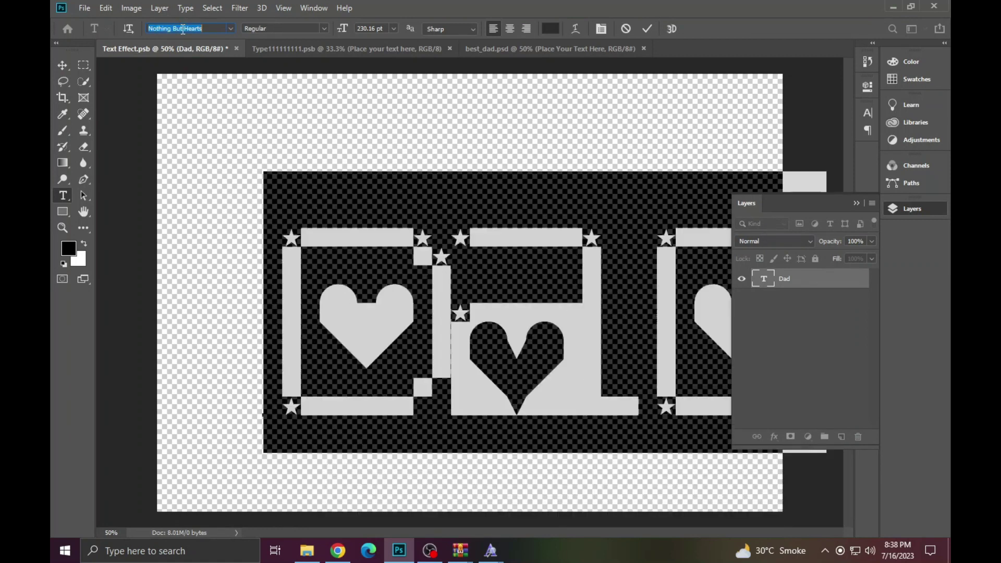
{"action": "key", "text": "Down"}
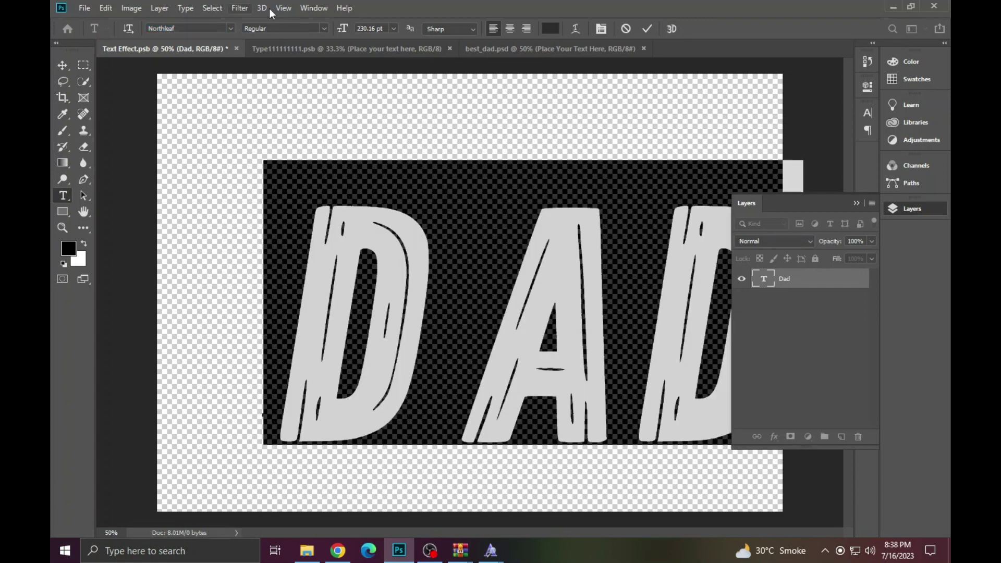
Step: Shrink DAD to 193.16 pt and commit the edit
{"action": "left_click_drag", "start_coordinate": [345, 30], "coordinate": [327, 30]}
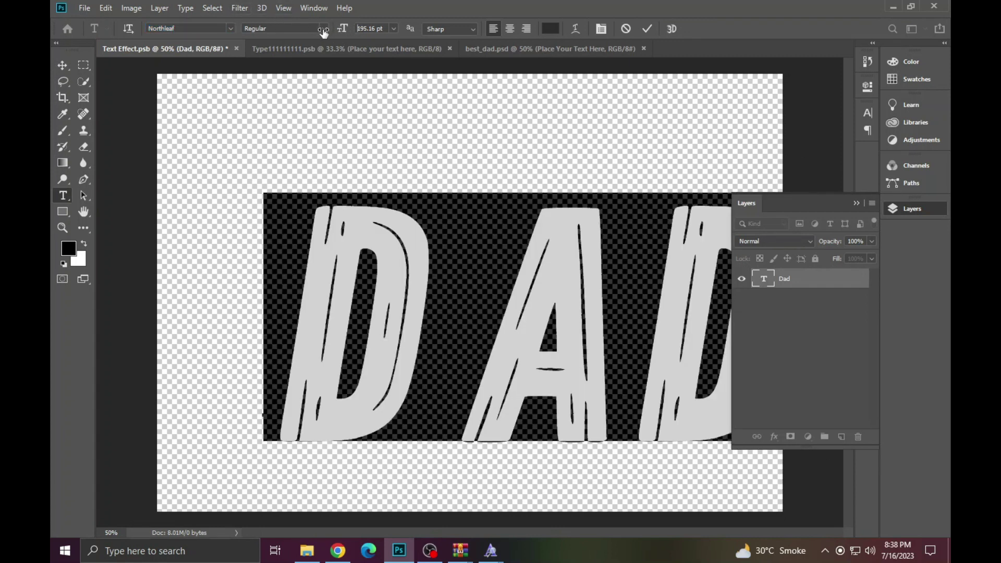
{"action": "left_click", "coordinate": [431, 275]}
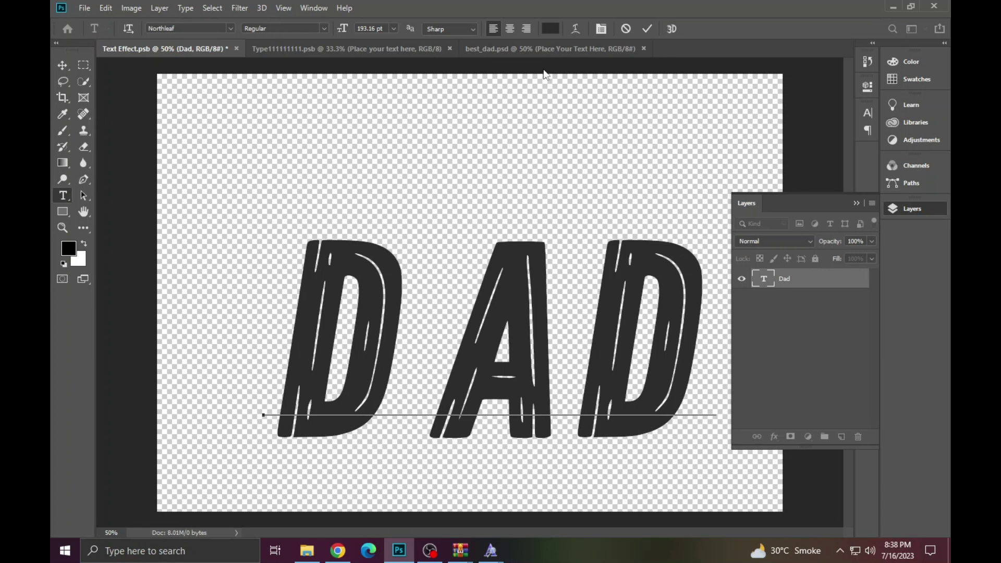
{"action": "left_click", "coordinate": [649, 27]}
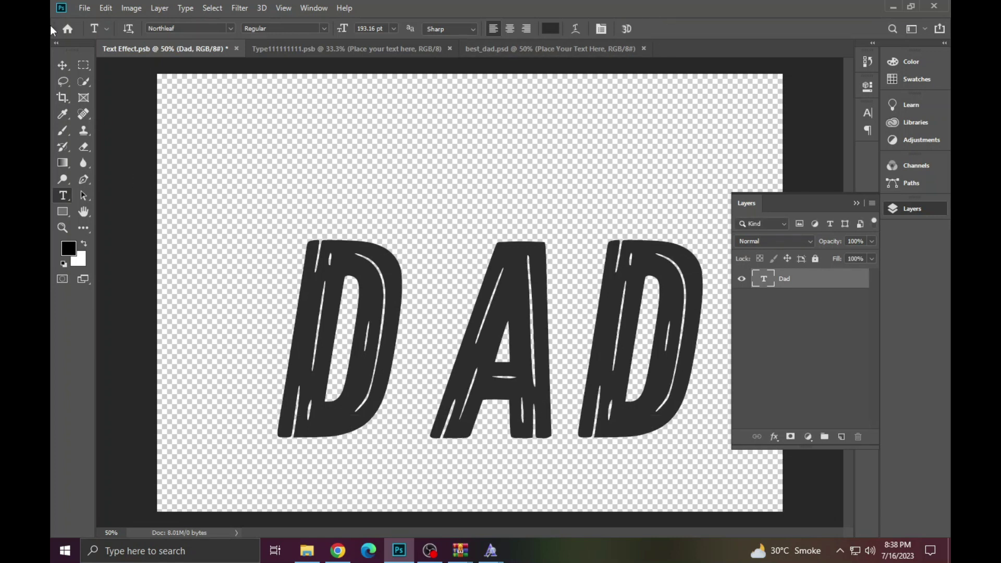
Step: Move the DAD text up and left, then save the smart object
{"action": "left_click", "coordinate": [58, 67]}
{"action": "left_click_drag", "start_coordinate": [589, 369], "coordinate": [567, 325]}
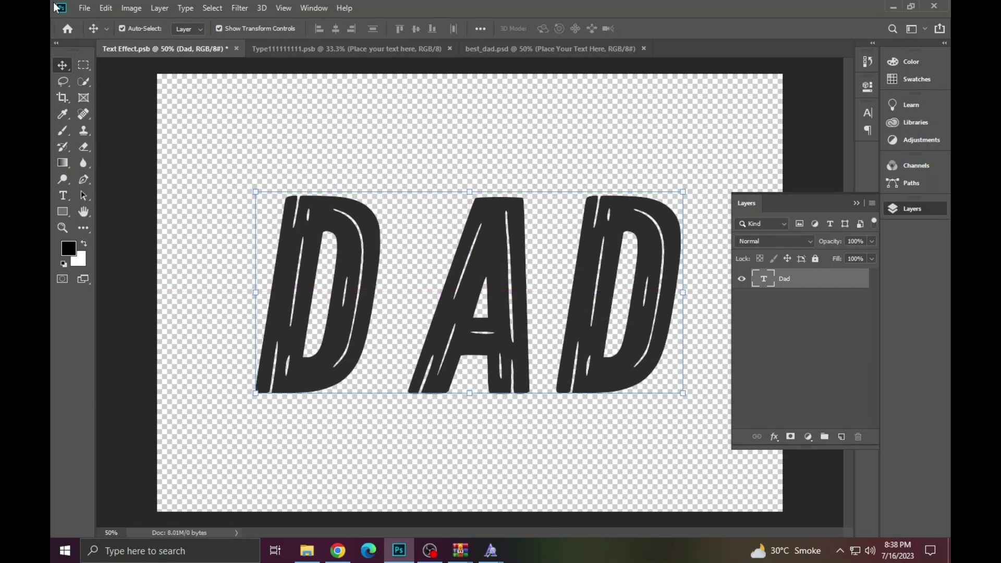
{"action": "left_click", "coordinate": [100, 9]}
{"action": "mouse_move", "coordinate": [84, 8]}
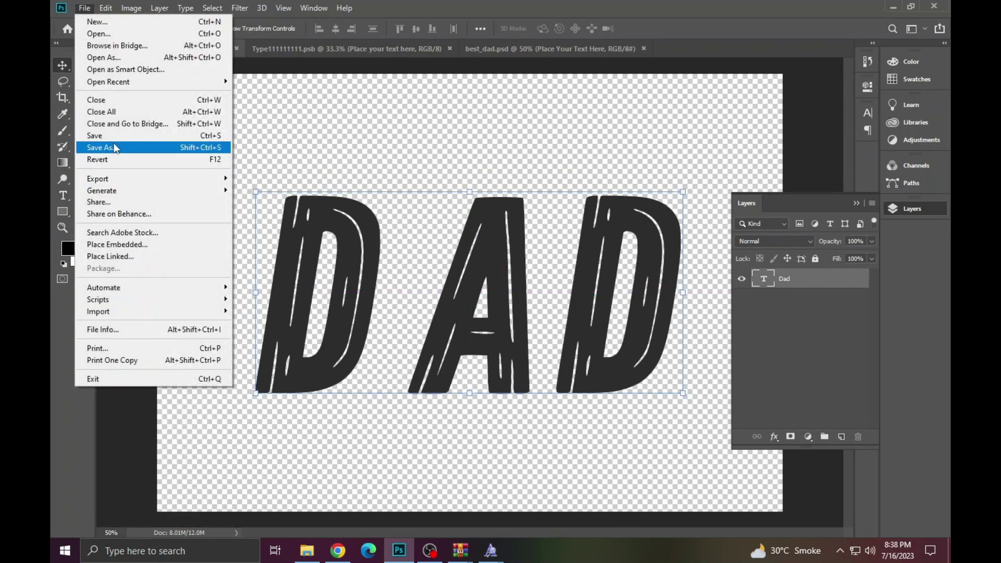
{"action": "left_click", "coordinate": [116, 136]}
Step: In best_dad.psd, move the script Best text toward the left
{"action": "left_click", "coordinate": [408, 47]}
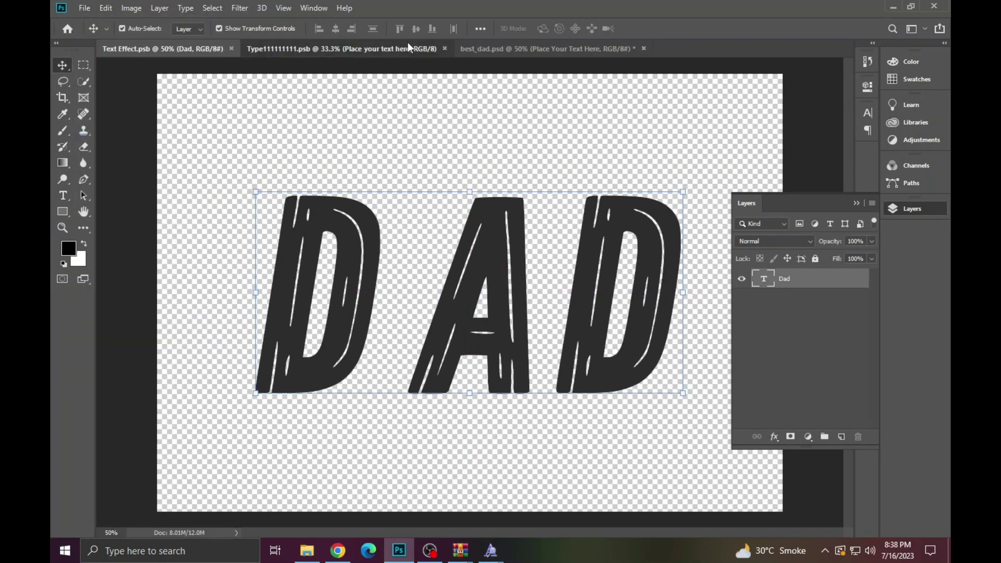
{"action": "left_click", "coordinate": [574, 49]}
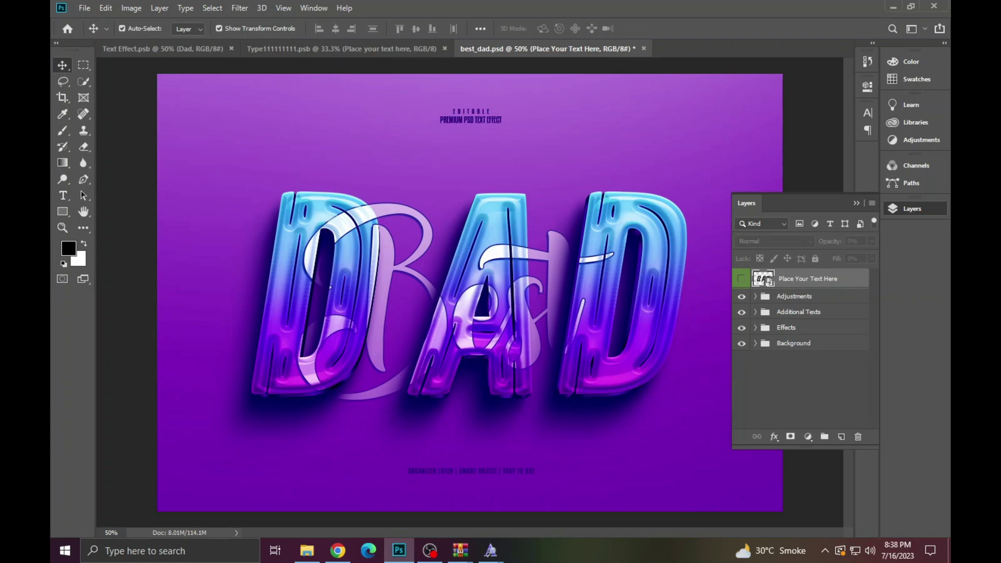
{"action": "left_click", "coordinate": [400, 318]}
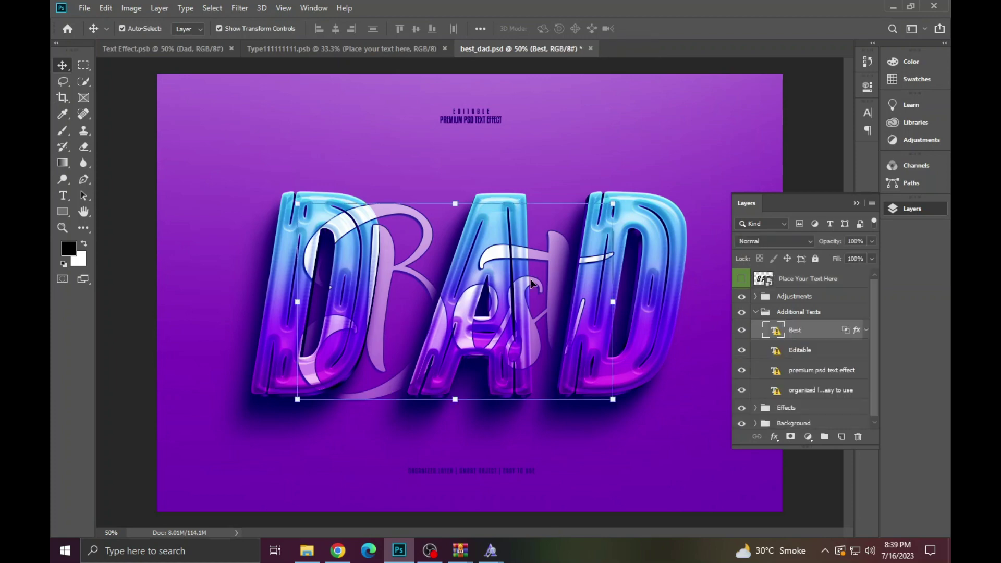
{"action": "mouse_move", "coordinate": [546, 321]}
{"action": "left_mouse_down"}
{"action": "mouse_move", "coordinate": [458, 429]}
{"action": "mouse_move", "coordinate": [493, 318]}
{"action": "left_mouse_up"}
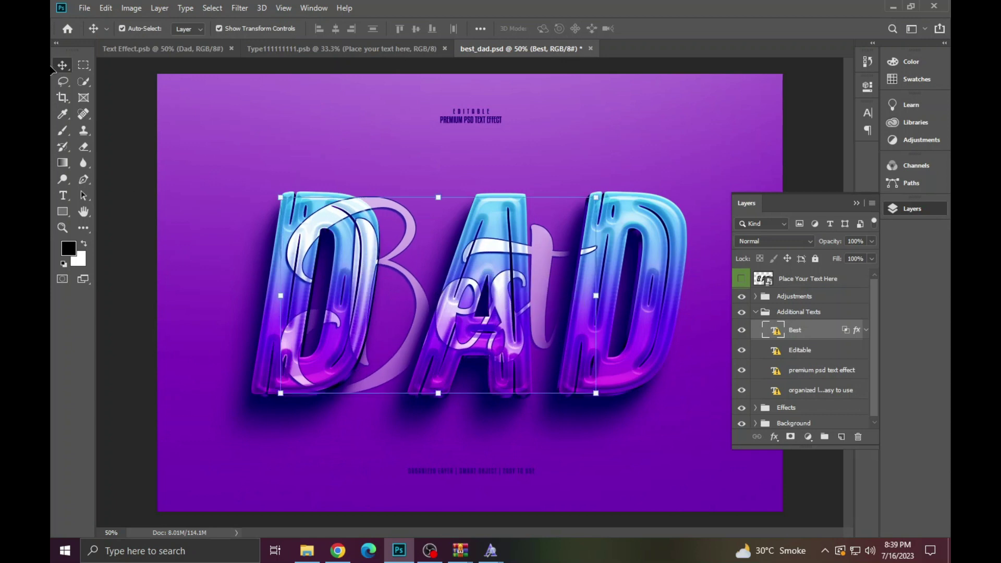
Step: Try editing the Best text, cancel, and close best_dad.psd without saving
{"action": "left_click", "coordinate": [63, 196]}
{"action": "left_click", "coordinate": [441, 300]}
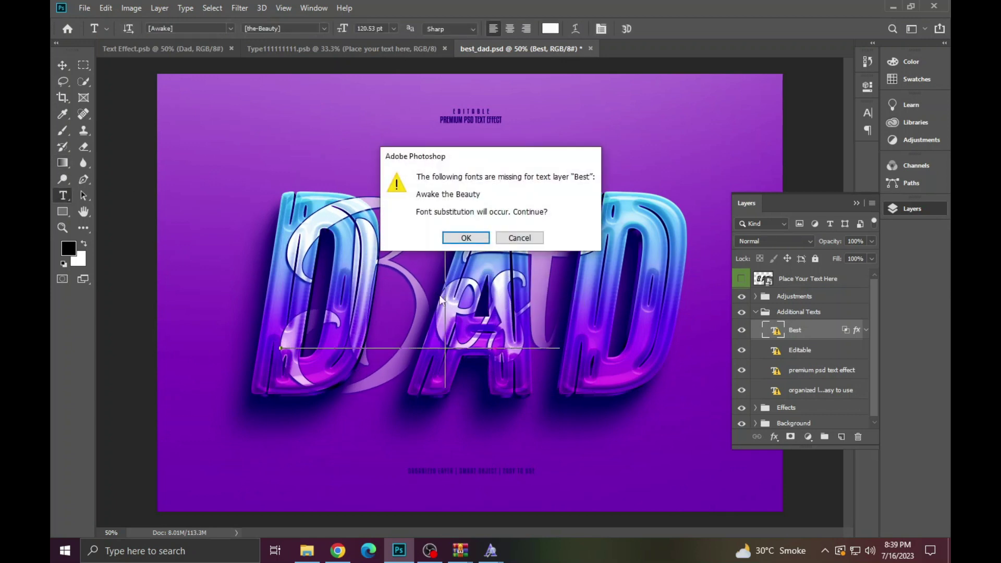
{"action": "left_click", "coordinate": [466, 238]}
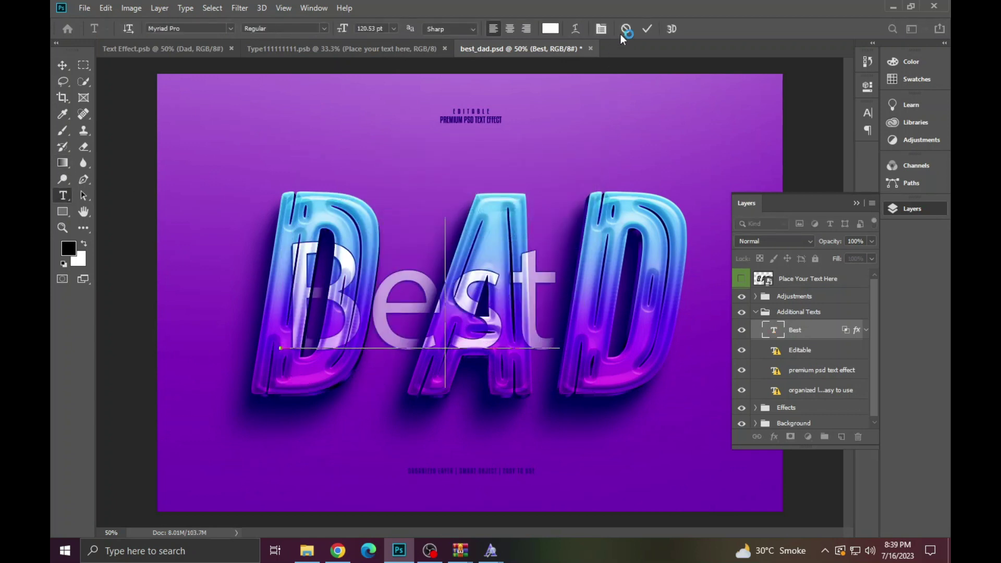
{"action": "left_click", "coordinate": [623, 30]}
{"action": "left_click", "coordinate": [590, 48]}
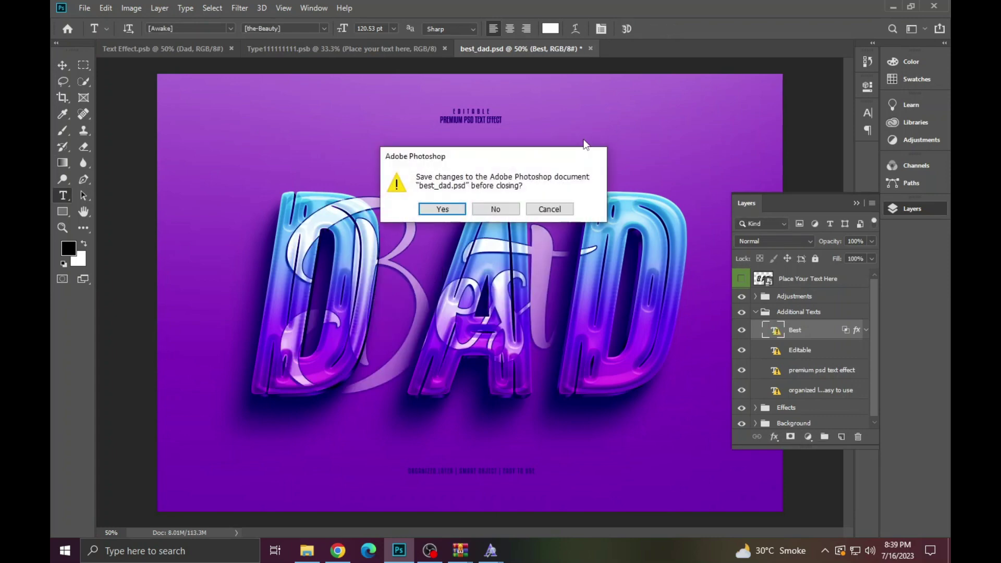
{"action": "left_click", "coordinate": [507, 214]}
Step: Preview the Break image in Photos, then open bunny.psd in Photoshop
{"action": "left_click", "coordinate": [307, 551]}
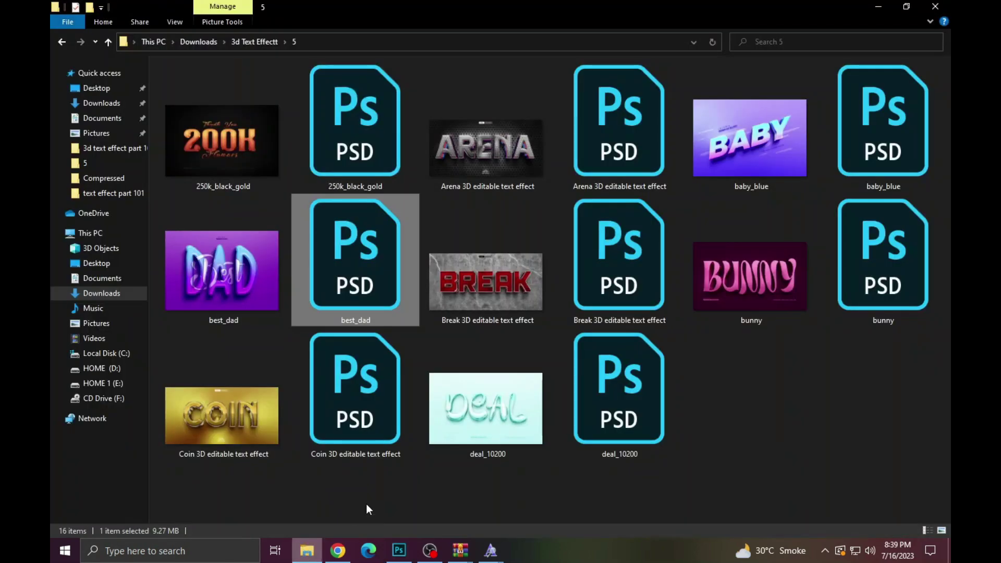
{"action": "left_click", "coordinate": [677, 268]}
{"action": "left_click", "coordinate": [436, 282]}
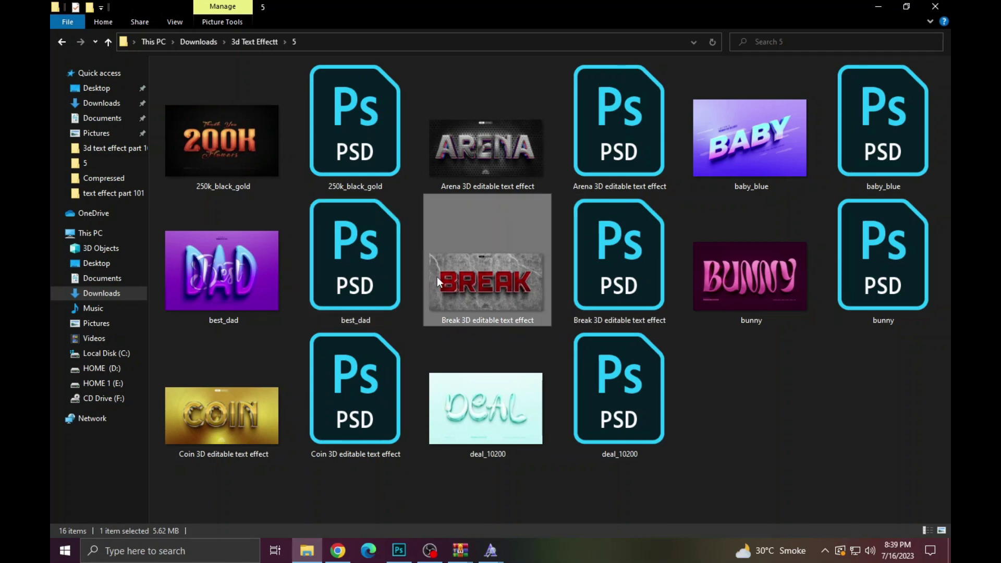
{"action": "double_click", "coordinate": [437, 280]}
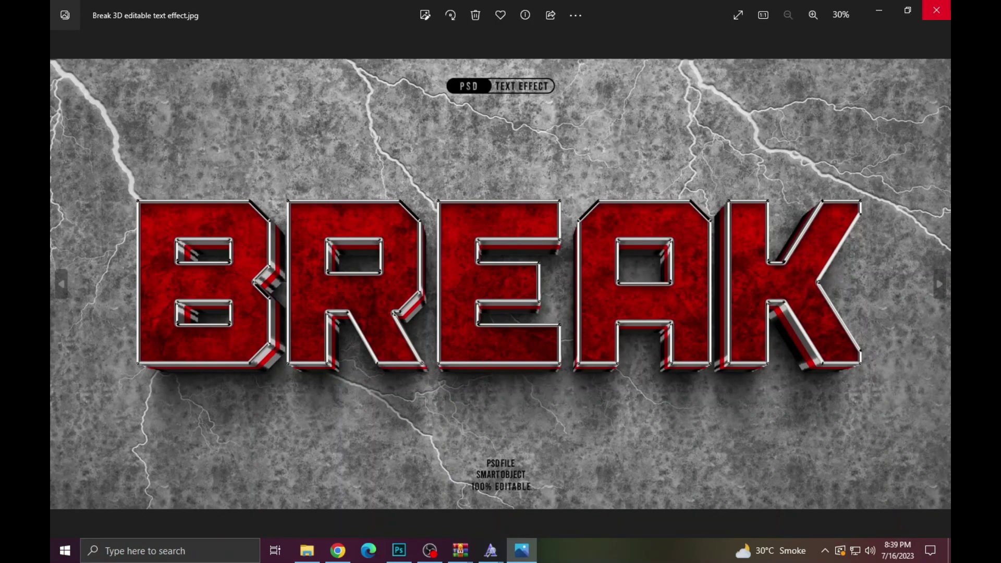
{"action": "left_click", "coordinate": [937, 10]}
{"action": "double_click", "coordinate": [826, 277]}
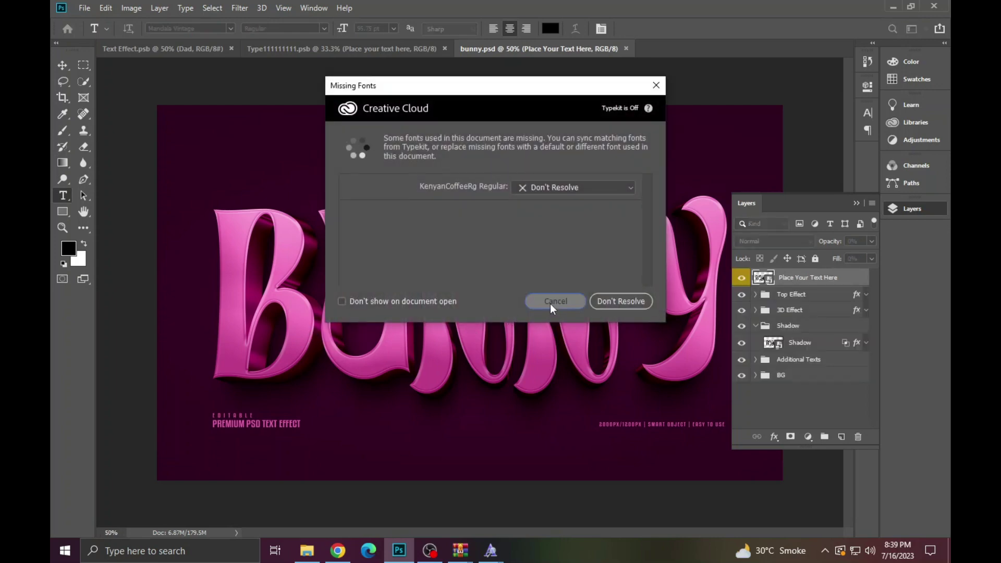
Step: Open the Bunny text smart object Luxury.psb, declining font substitution
{"action": "left_click", "coordinate": [555, 300]}
{"action": "double_click", "coordinate": [763, 278]}
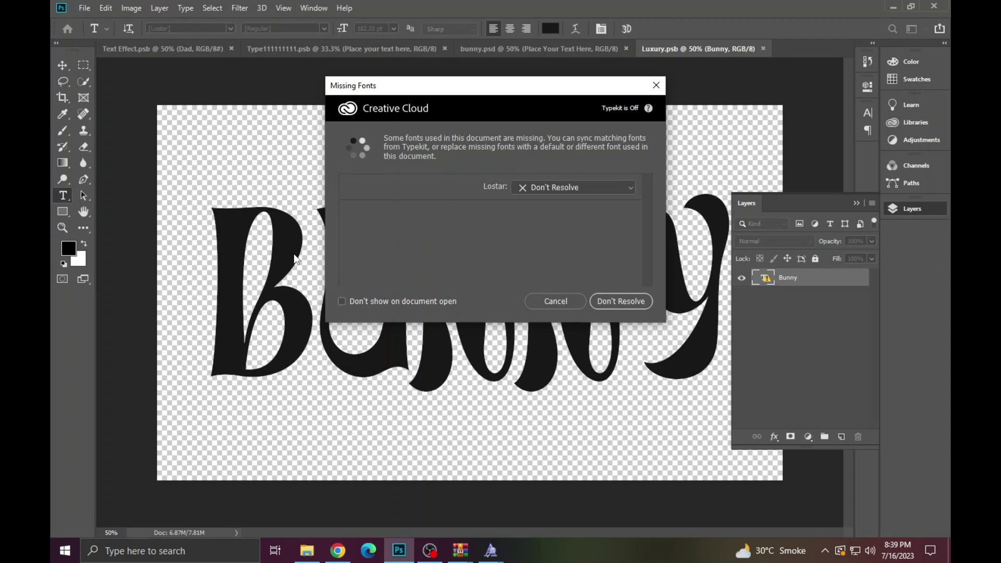
{"action": "left_click", "coordinate": [555, 300]}
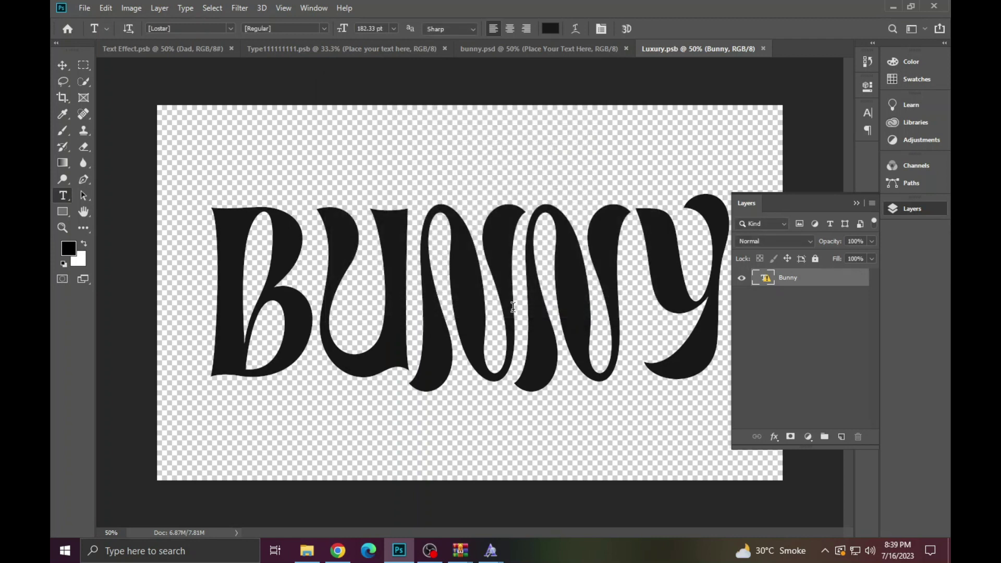
{"action": "left_click", "coordinate": [364, 289]}
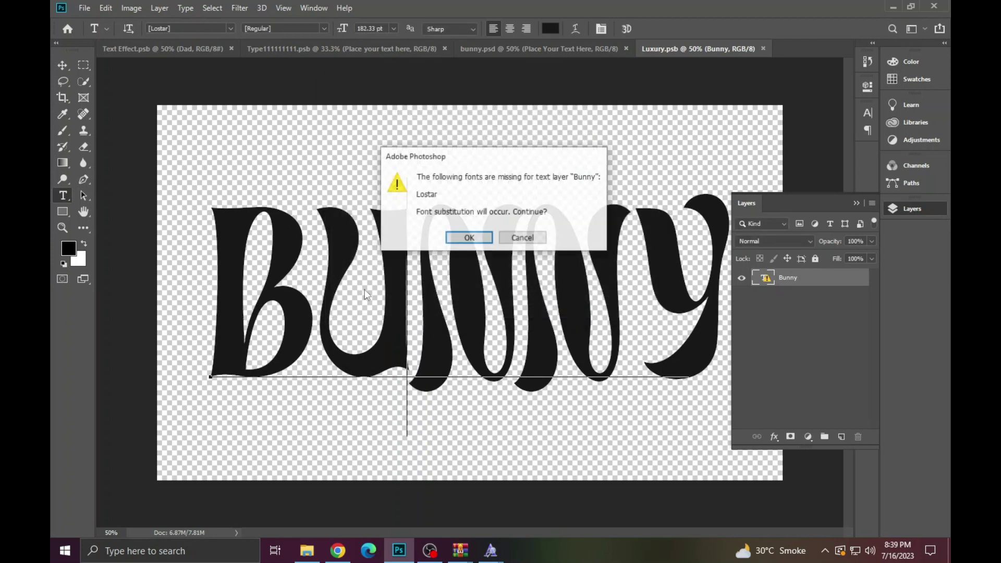
{"action": "left_click", "coordinate": [522, 237]}
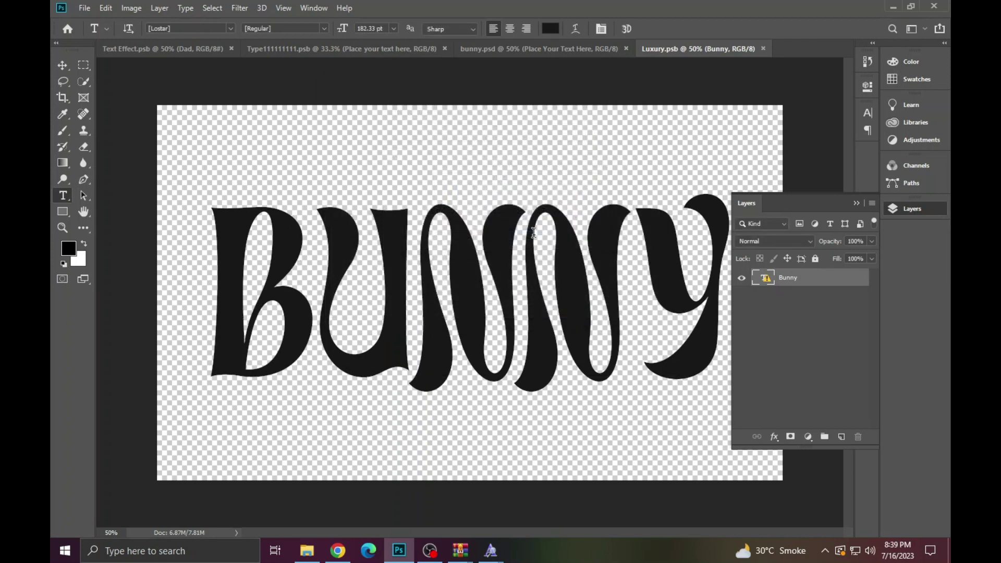
Step: Copy the missing font name Lostar from the font field
{"action": "right_click", "coordinate": [186, 30]}
{"action": "left_click", "coordinate": [212, 65]}
{"action": "left_click", "coordinate": [337, 551]}
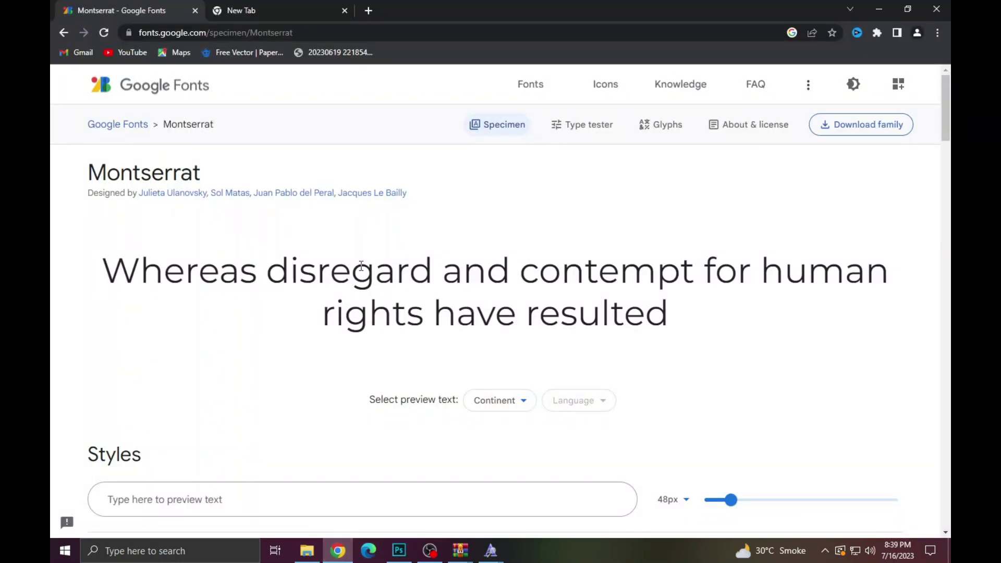
Step: Search the web for the Lostar font
{"action": "left_click", "coordinate": [63, 32]}
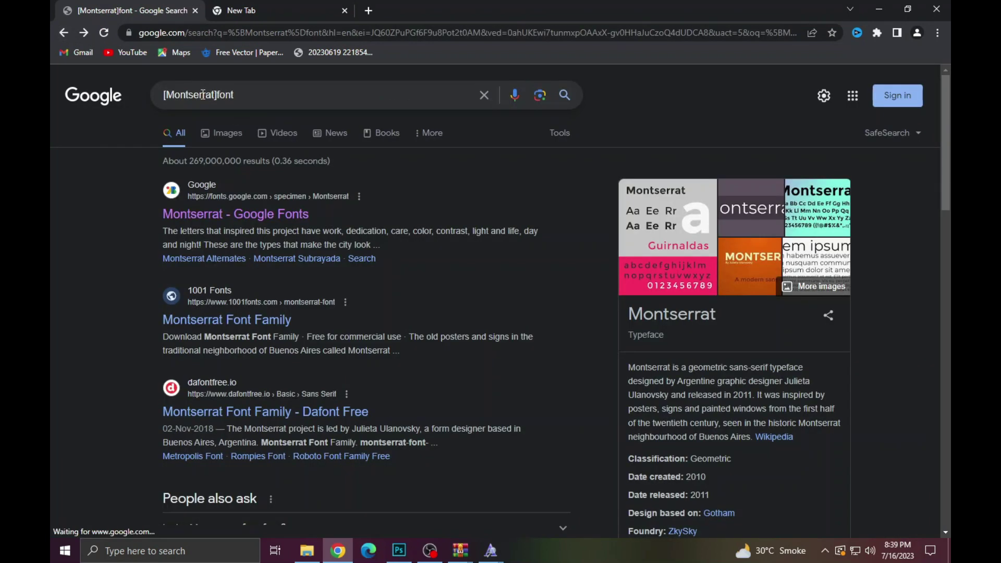
{"action": "left_click_drag", "start_coordinate": [218, 95], "coordinate": [176, 101]}
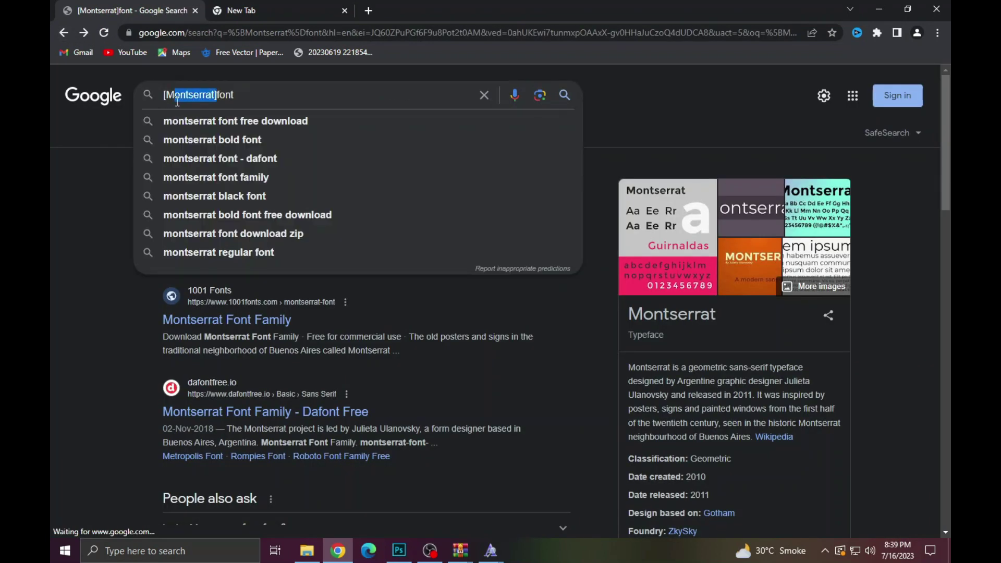
{"action": "key", "text": "BackSpace"}
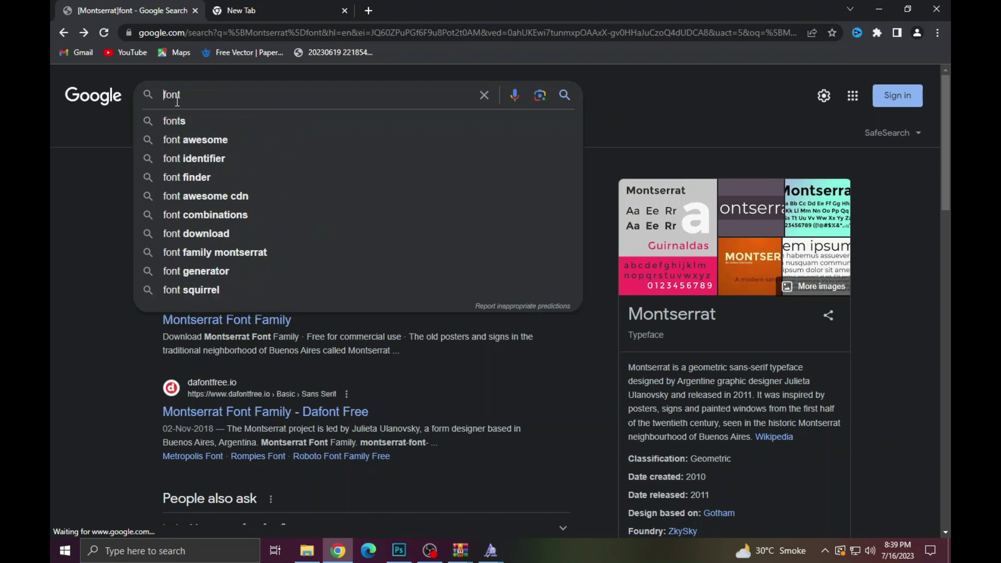
{"action": "type", "text": "[Lostar]"}
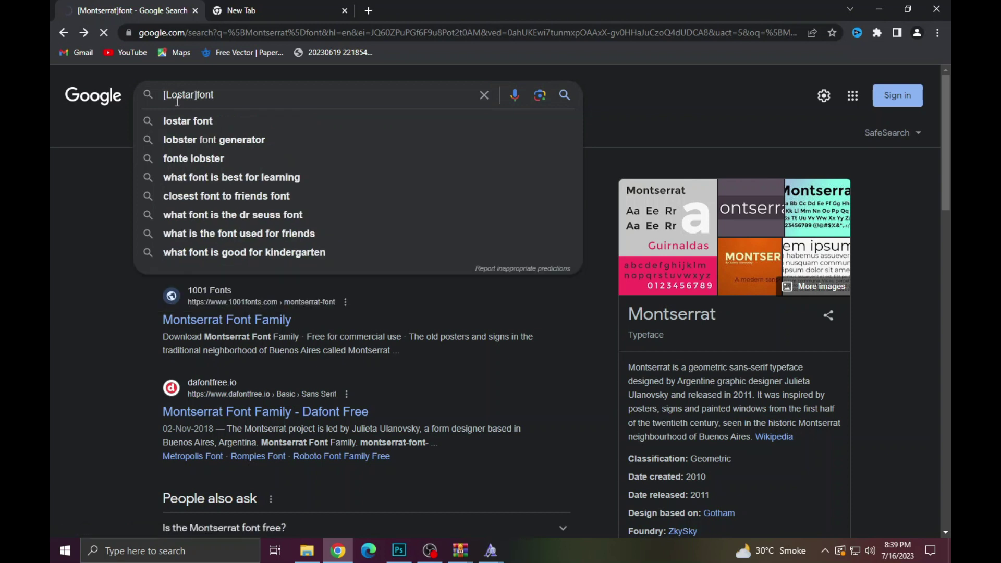
{"action": "key", "text": "Return"}
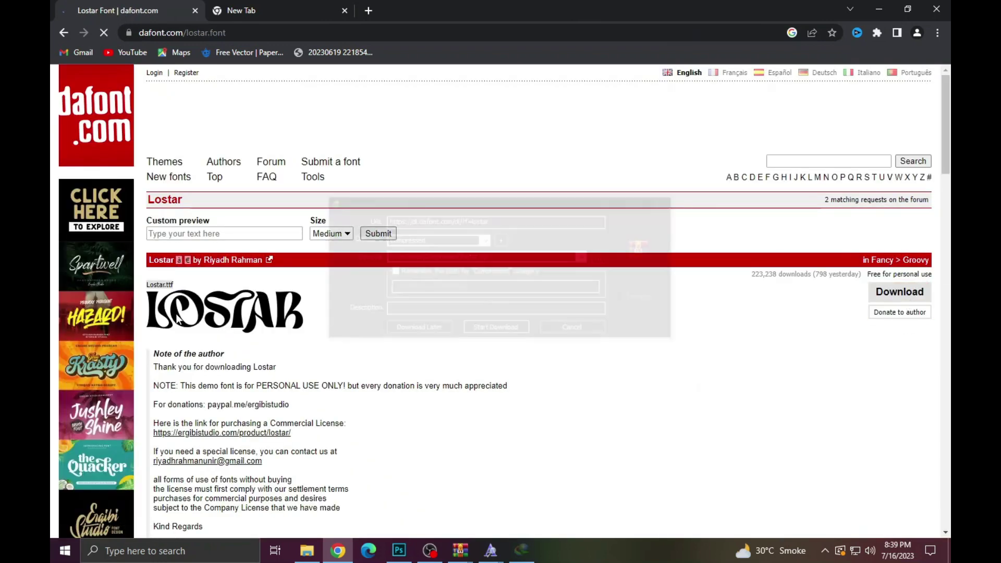
Step: Download lostar.zip from DaFont and install Lostar.ttf via WinRAR
{"action": "left_click", "coordinate": [496, 330]}
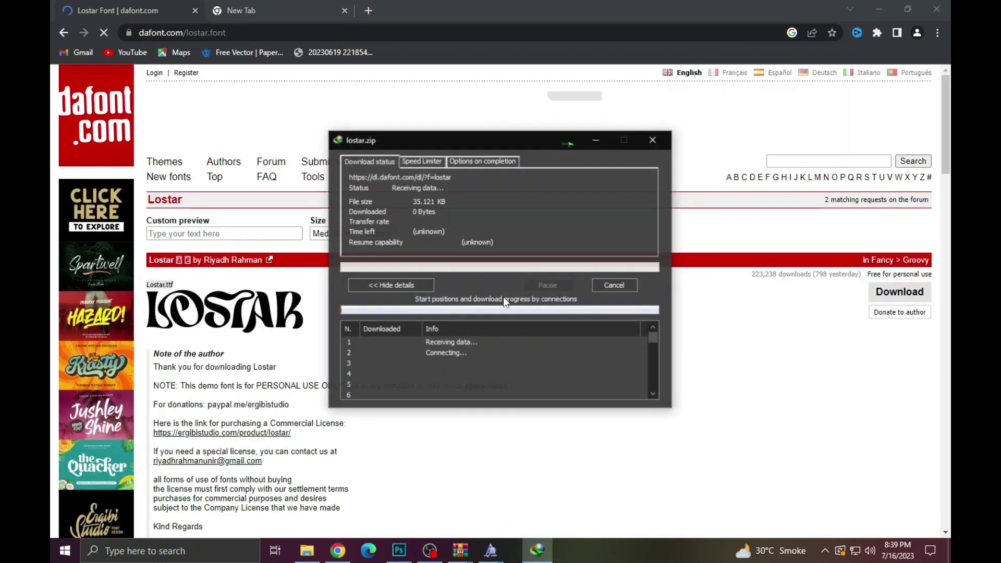
{"action": "left_click", "coordinate": [386, 315]}
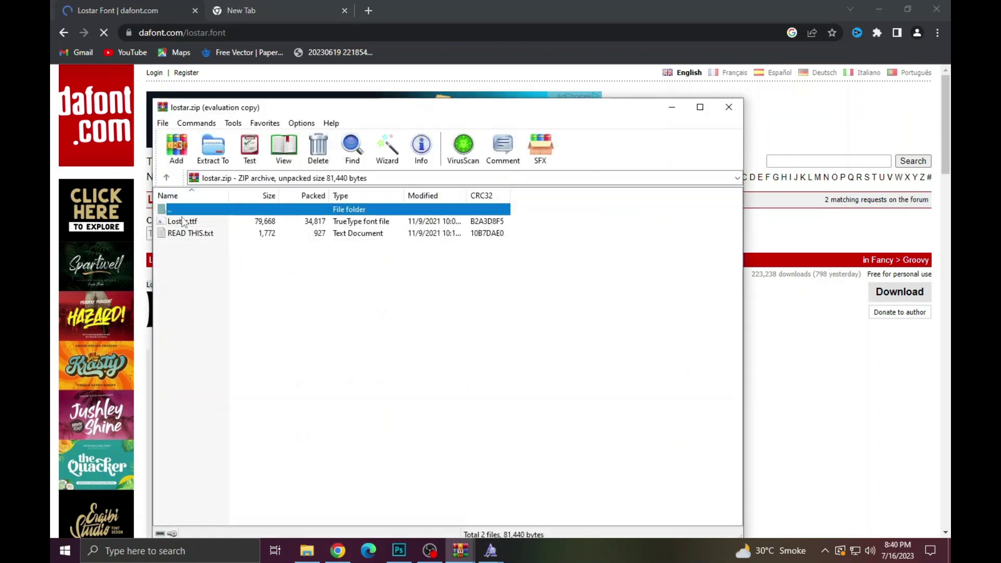
{"action": "double_click", "coordinate": [183, 221]}
{"action": "left_click", "coordinate": [122, 49]}
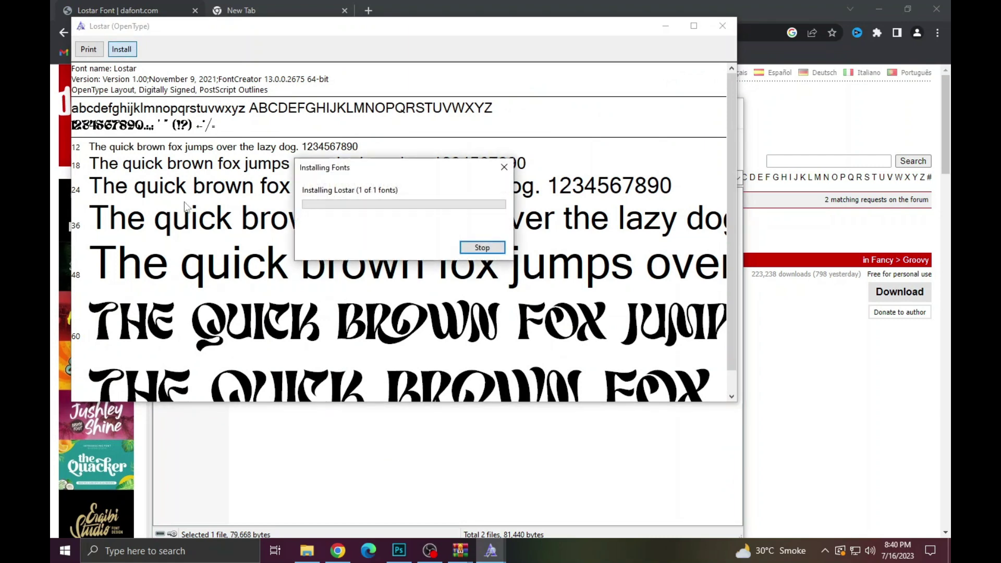
Step: Replace the Bunny smart object text with AyEsha
{"action": "left_click", "coordinate": [399, 550]}
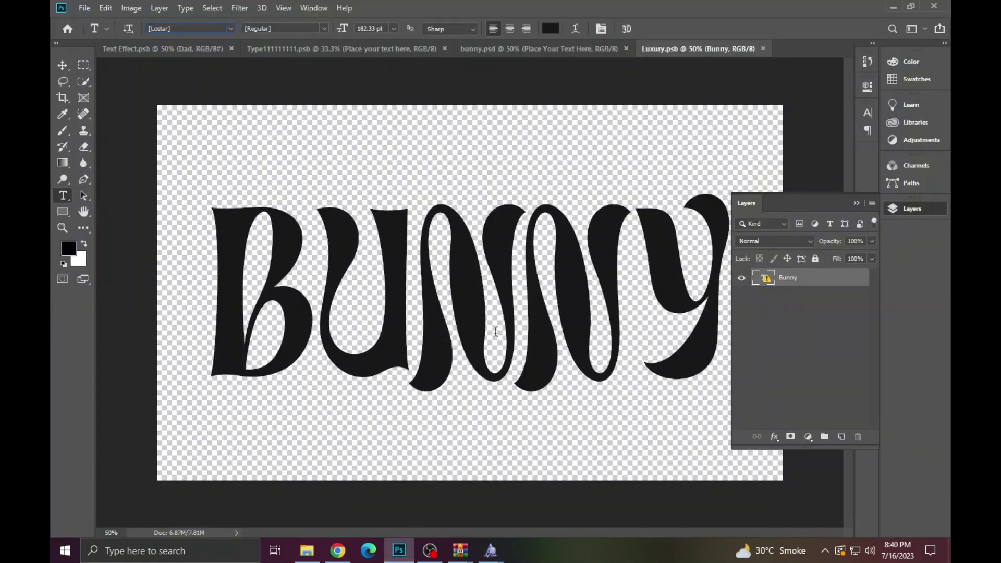
{"action": "left_click", "coordinate": [514, 285]}
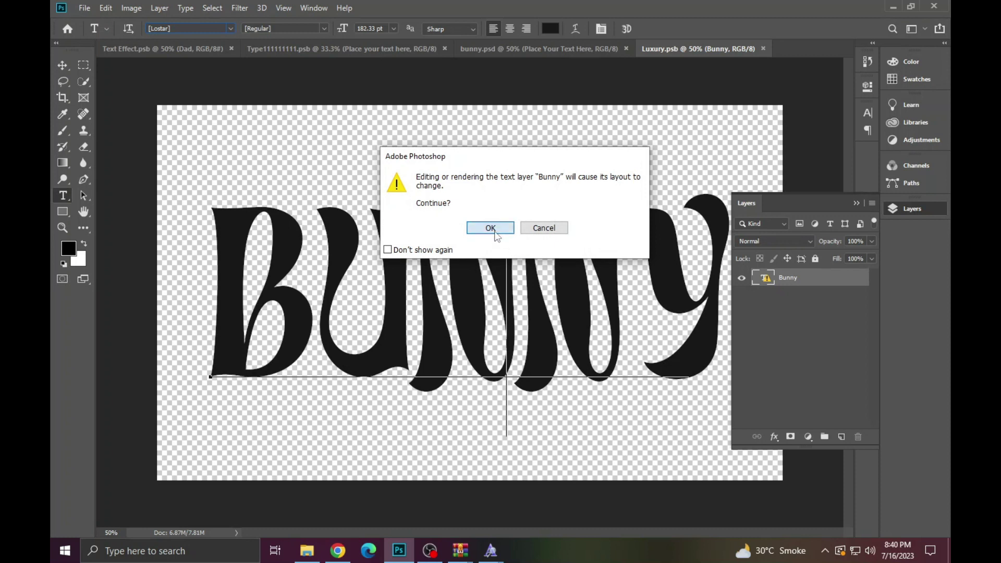
{"action": "left_click", "coordinate": [490, 228]}
{"action": "key", "text": "ctrl+a"}
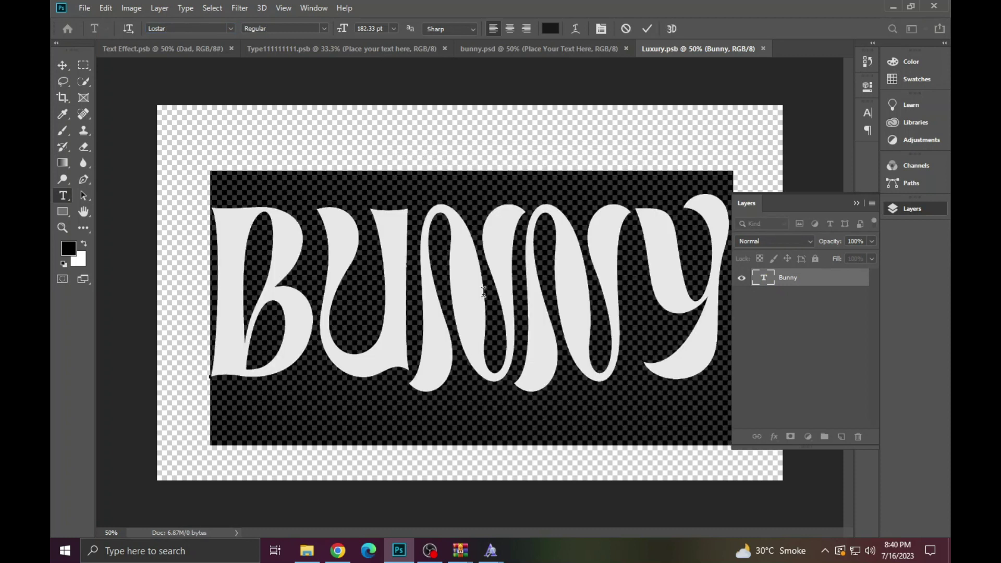
{"action": "type", "text": "Ay"}
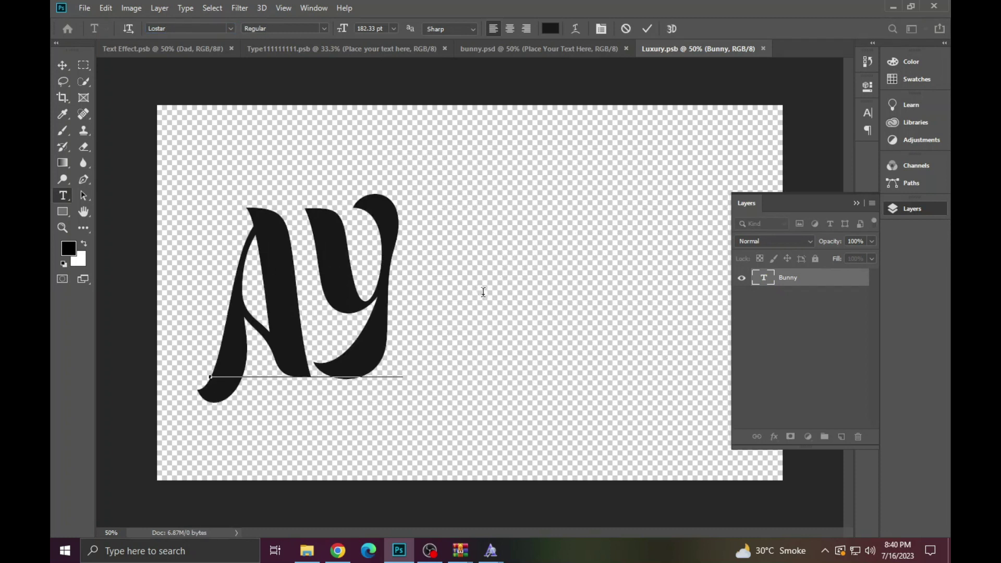
{"action": "type", "text": "E"}
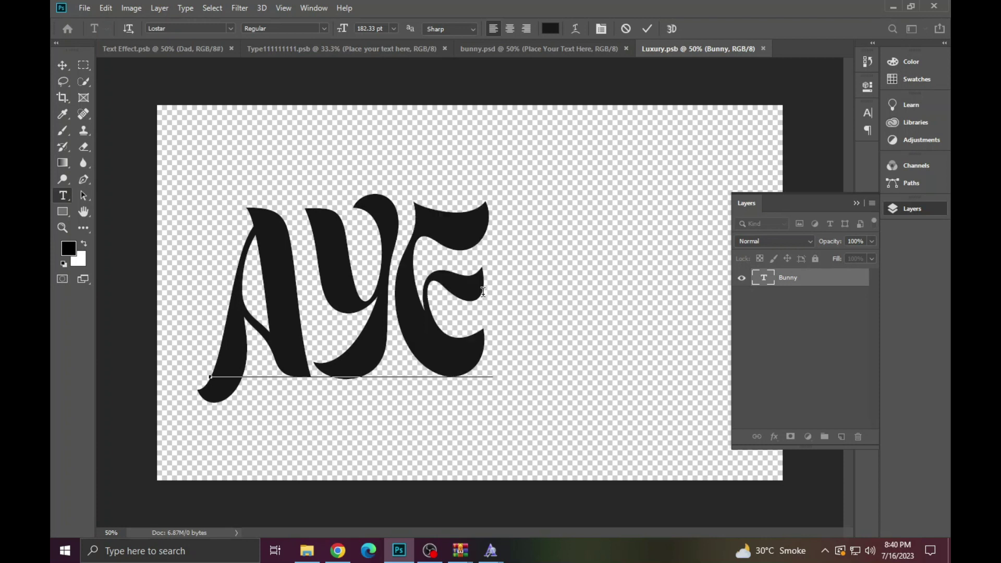
{"action": "type", "text": "sh"}
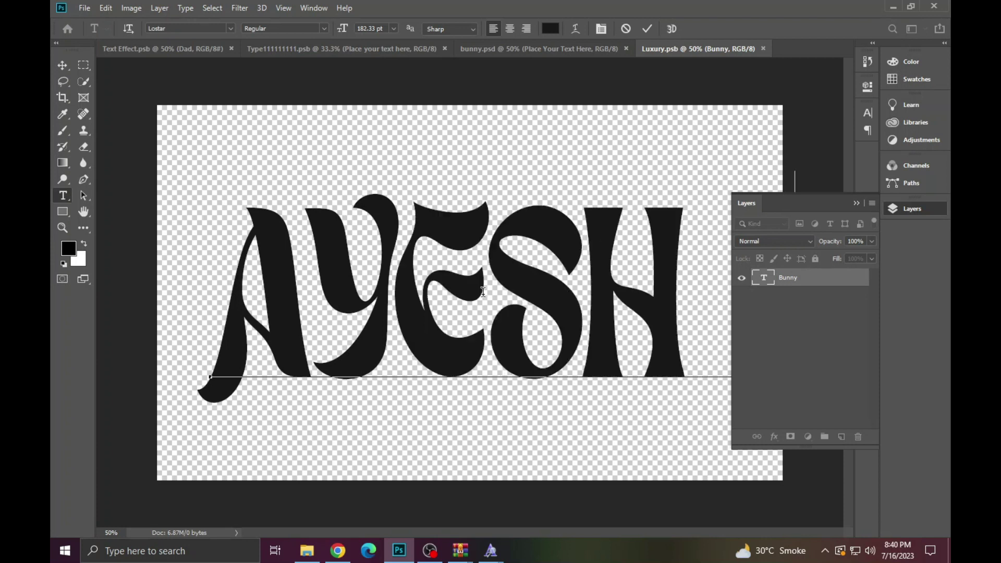
{"action": "type", "text": "a"}
Step: Resize AYESHA to 167.33 pt and save the smart object
{"action": "key", "text": "ctrl+a"}
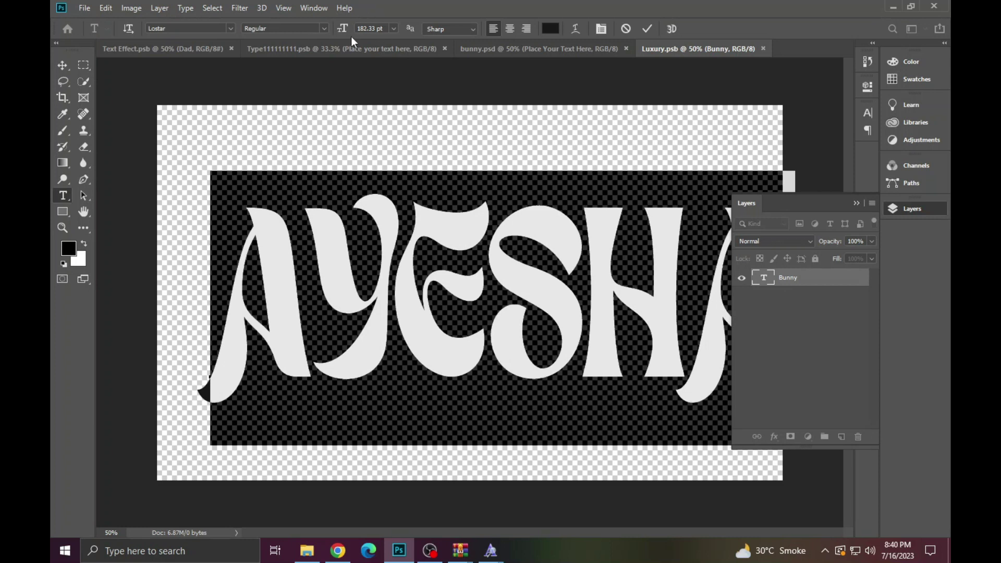
{"action": "left_click_drag", "start_coordinate": [342, 29], "coordinate": [330, 31]}
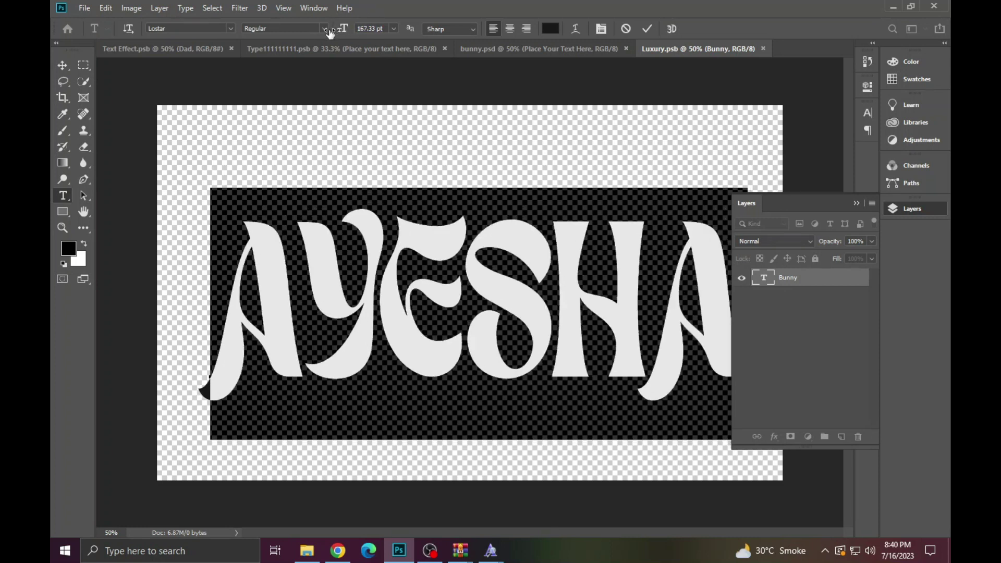
{"action": "left_click", "coordinate": [86, 8]}
{"action": "left_click", "coordinate": [118, 131]}
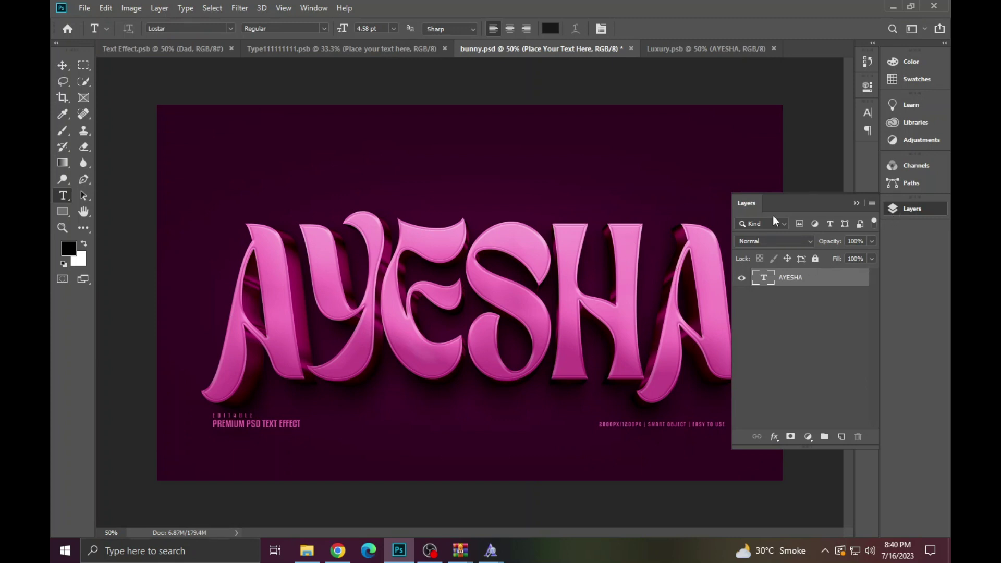
Step: Hide the layers list and fit the whole AYESHA bunny design on screen
{"action": "left_click", "coordinate": [933, 204]}
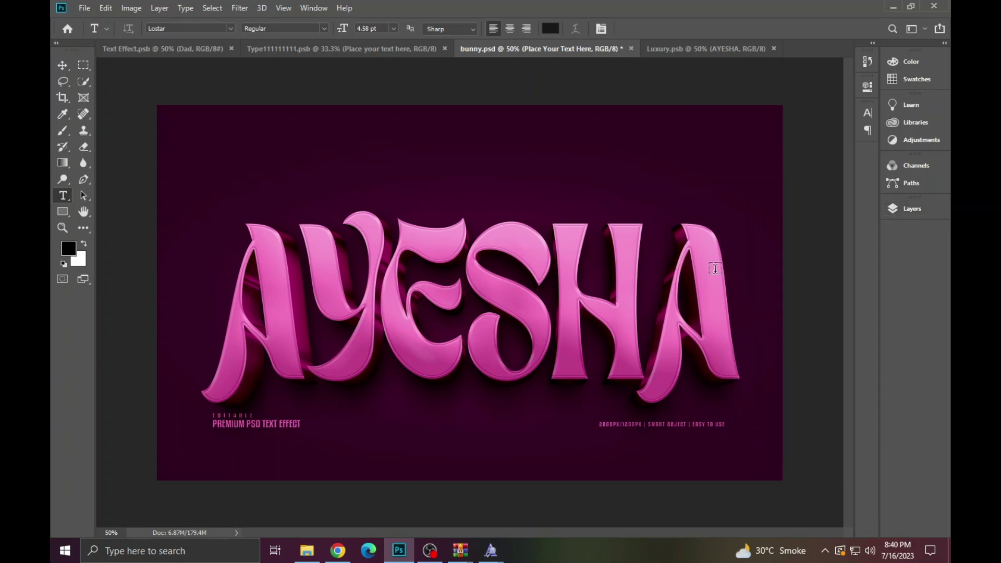
{"action": "left_click", "coordinate": [62, 212]}
{"action": "left_click", "coordinate": [391, 305]}
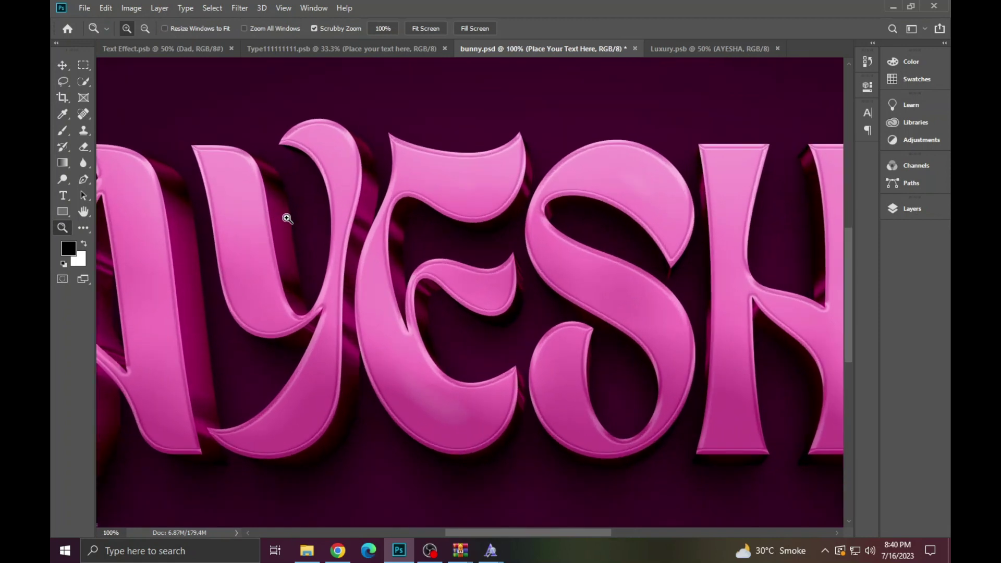
{"action": "right_click", "coordinate": [288, 220]}
{"action": "left_click", "coordinate": [316, 236]}
{"action": "right_click", "coordinate": [341, 213]}
{"action": "left_click", "coordinate": [342, 215]}
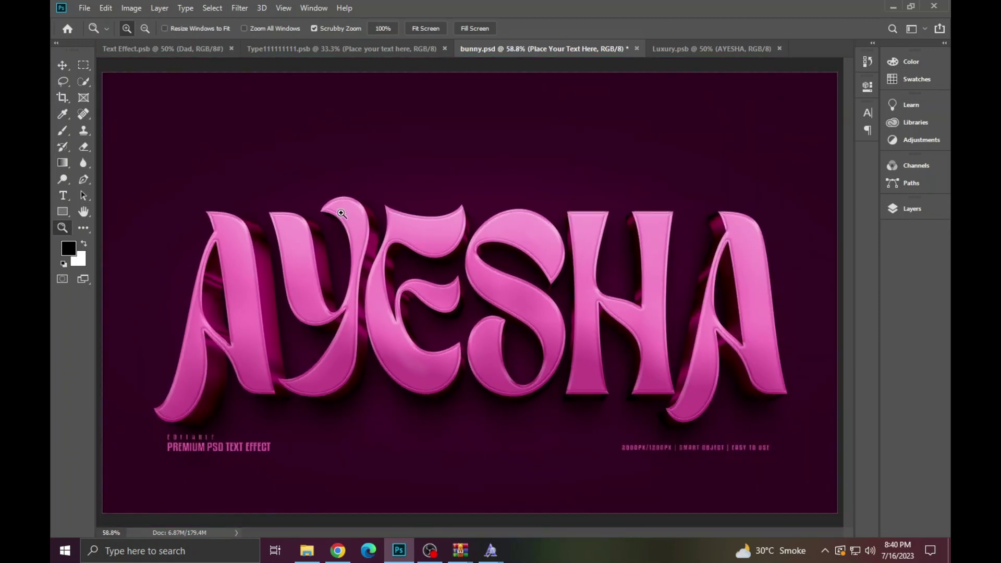
Step: Retype the small EDITABLE caption as DESIGNER, accepting the font substitution
{"action": "left_click", "coordinate": [63, 195]}
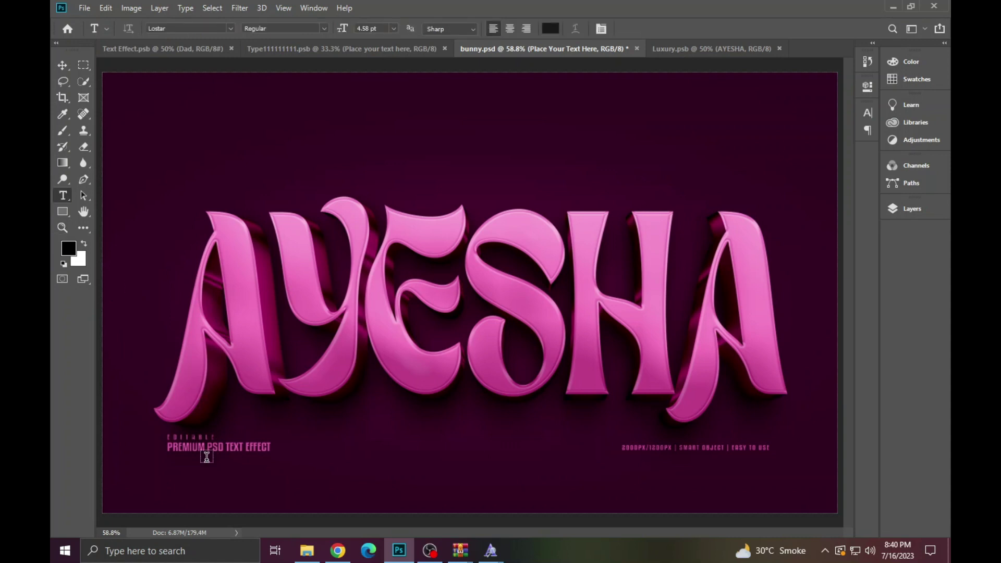
{"action": "left_click", "coordinate": [207, 434]}
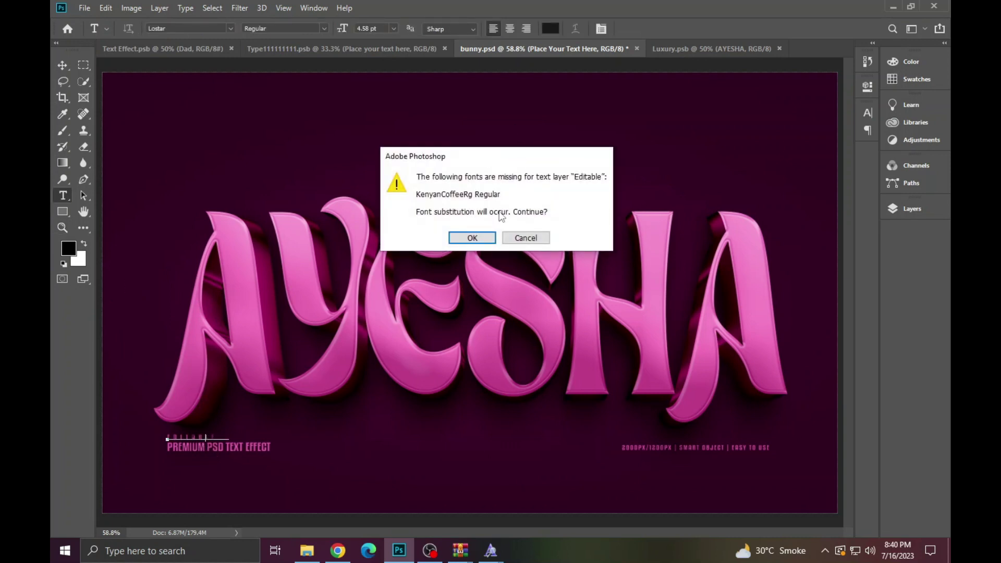
{"action": "left_click", "coordinate": [472, 237]}
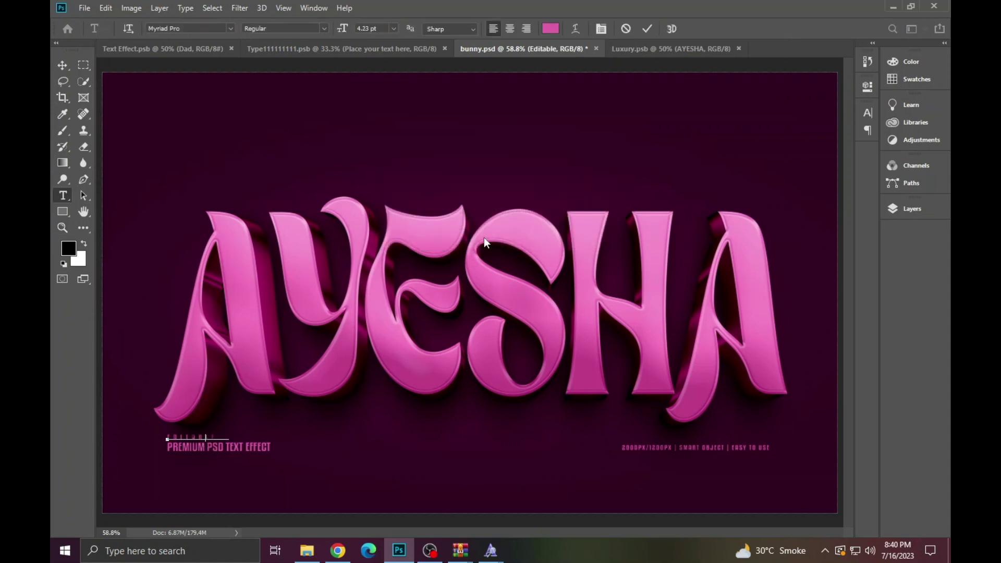
{"action": "key", "text": "ctrl+a"}
{"action": "key", "text": "Left"}
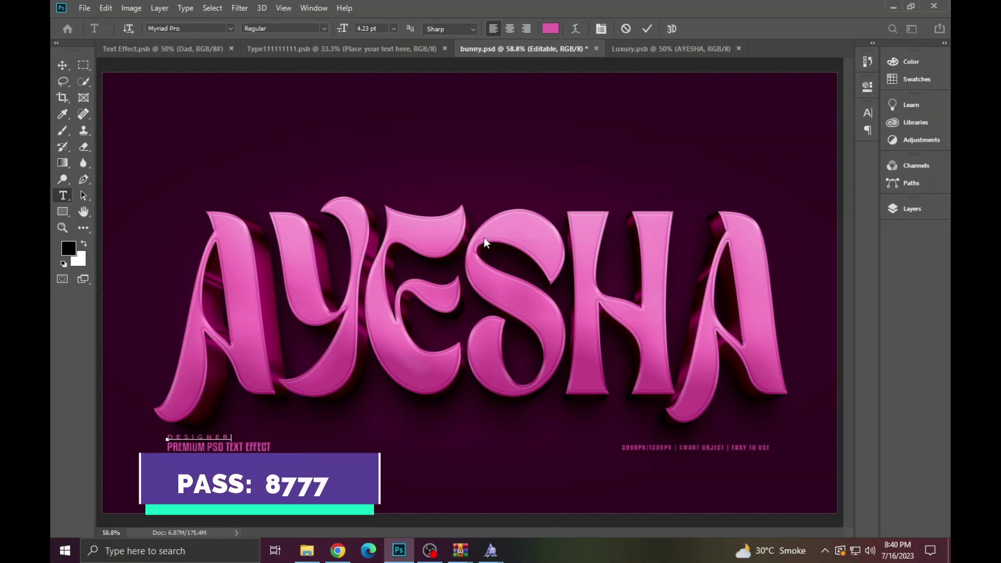
{"action": "left_click", "coordinate": [647, 29]}
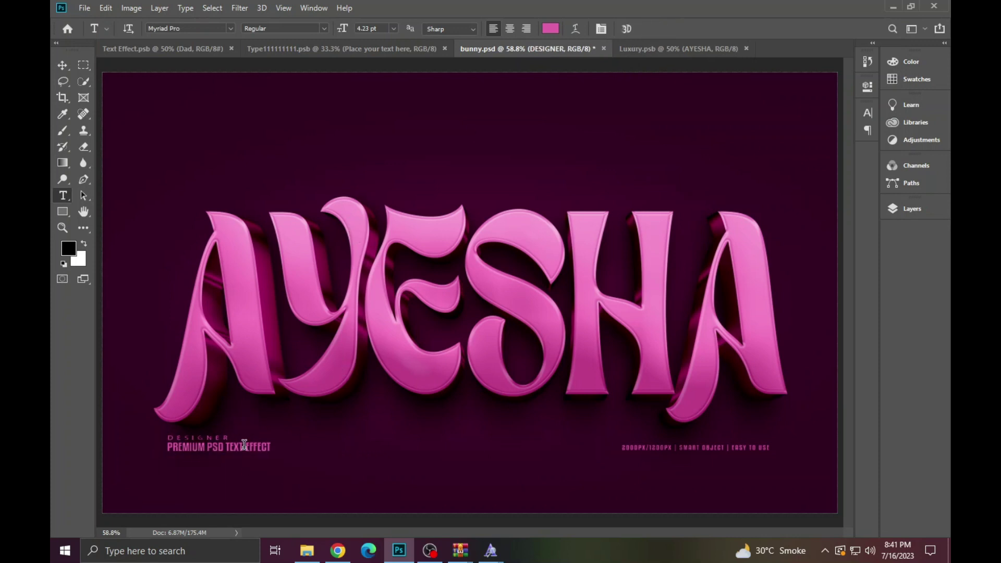
Step: Replace the PREMIUM PSD TEXT EFFECT line with OFFICIAL ACCOUNT
{"action": "left_click", "coordinate": [248, 447]}
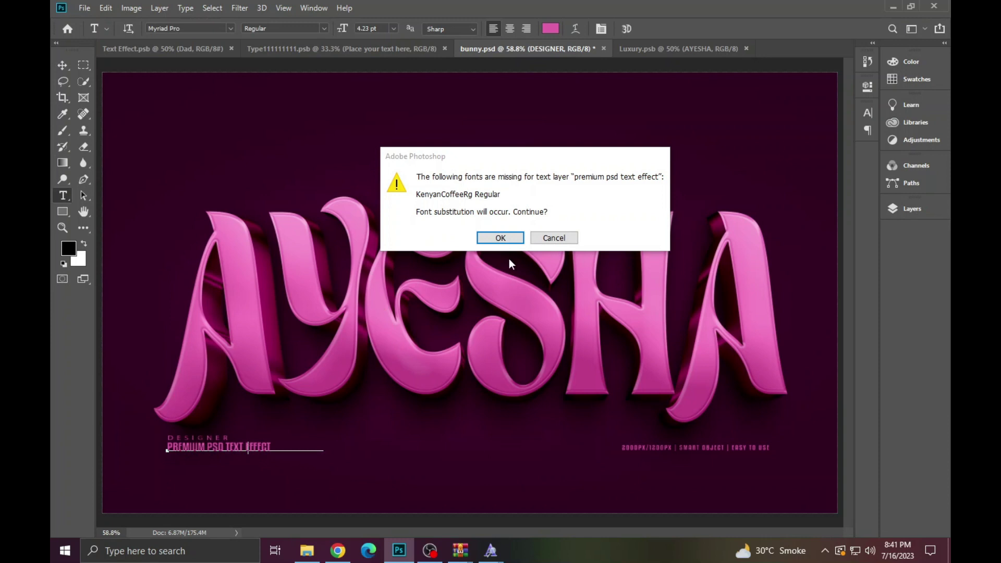
{"action": "key", "text": "Return"}
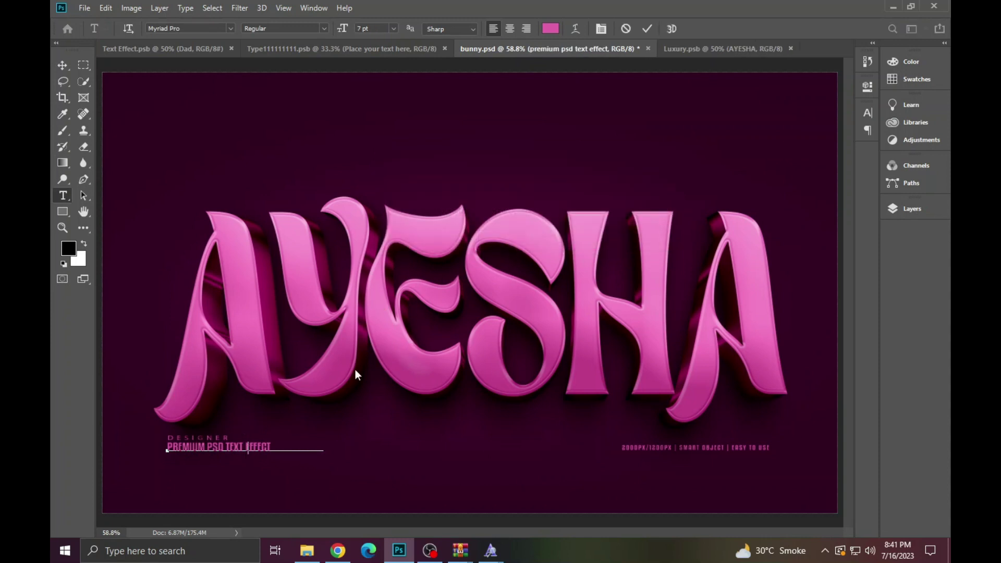
{"action": "double_click", "coordinate": [215, 447]}
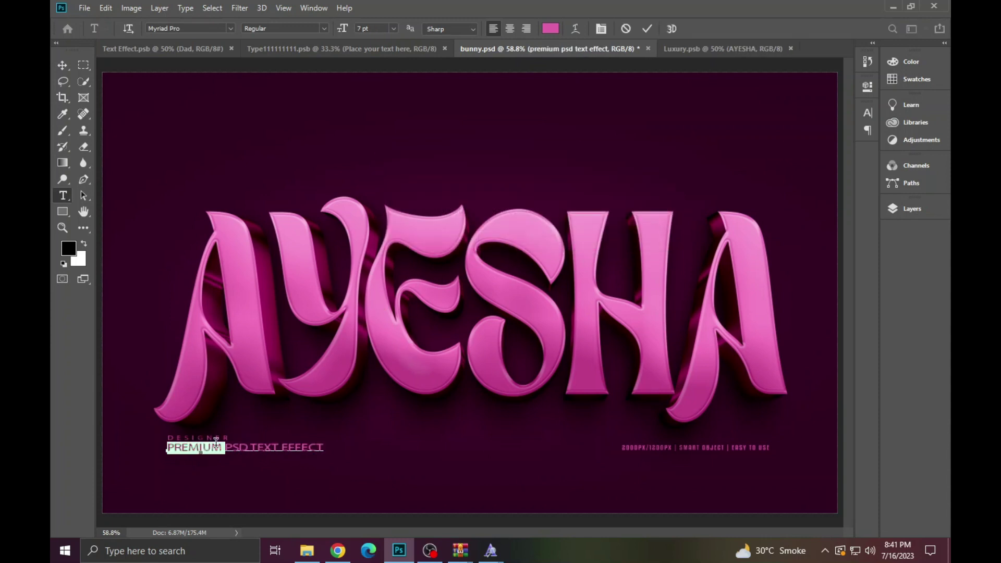
{"action": "triple_click", "coordinate": [216, 443]}
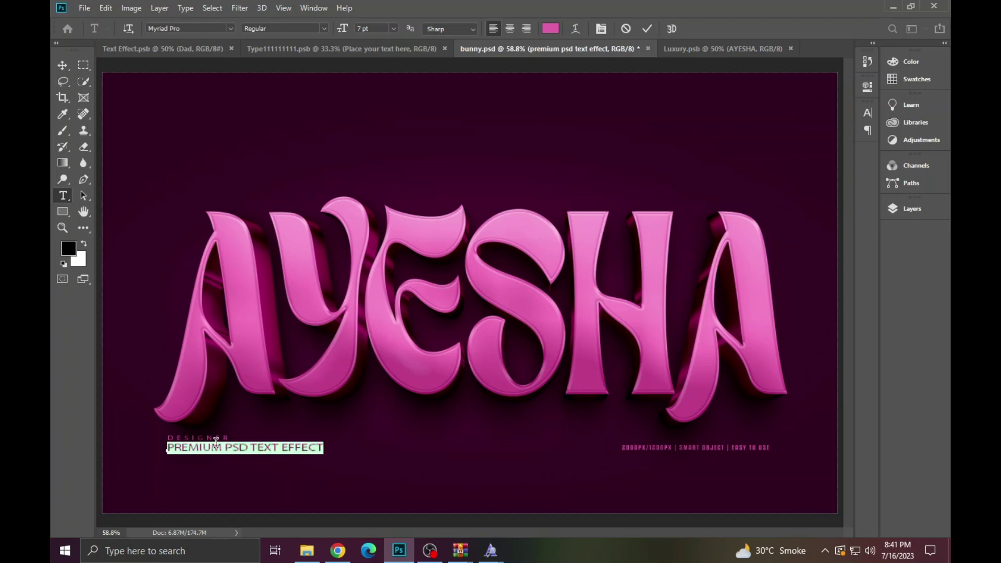
{"action": "type", "text": "EE"}
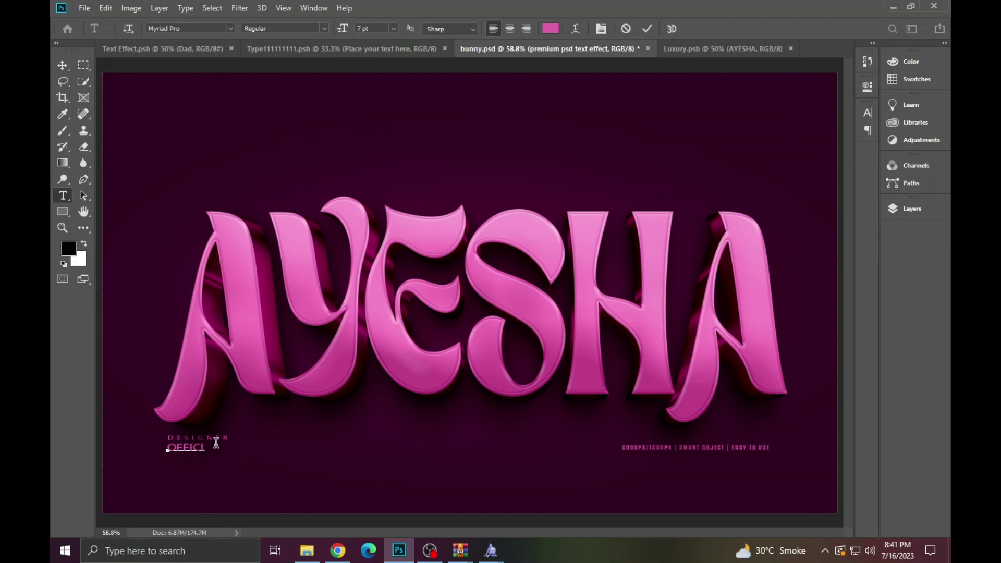
{"action": "type", "text": "I"}
{"action": "left_click", "coordinate": [648, 30]}
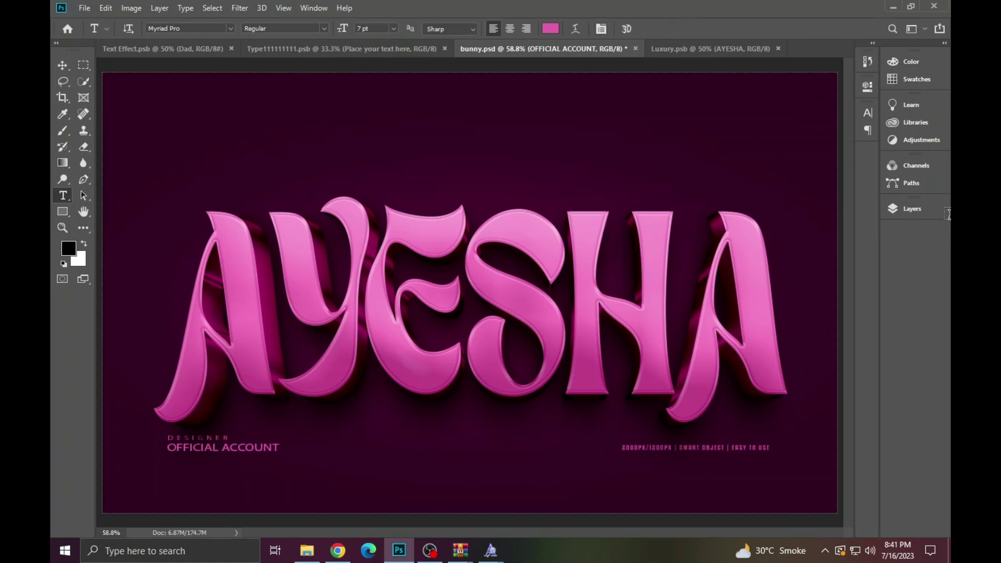
Step: Hide the bottom-right image-specs caption layer in the Layers panel
{"action": "left_click", "coordinate": [902, 215]}
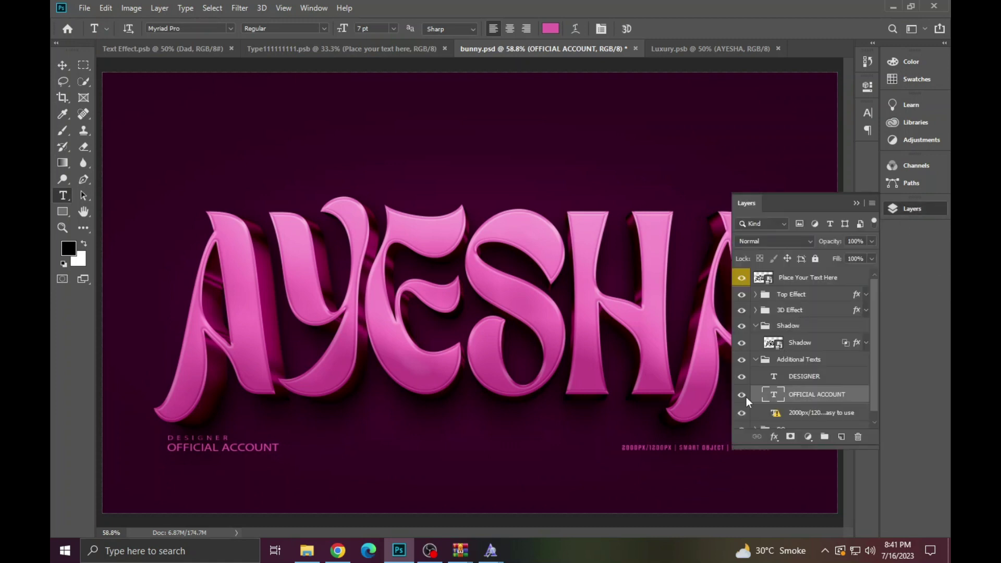
{"action": "left_click", "coordinate": [741, 413]}
{"action": "left_click", "coordinate": [905, 209]}
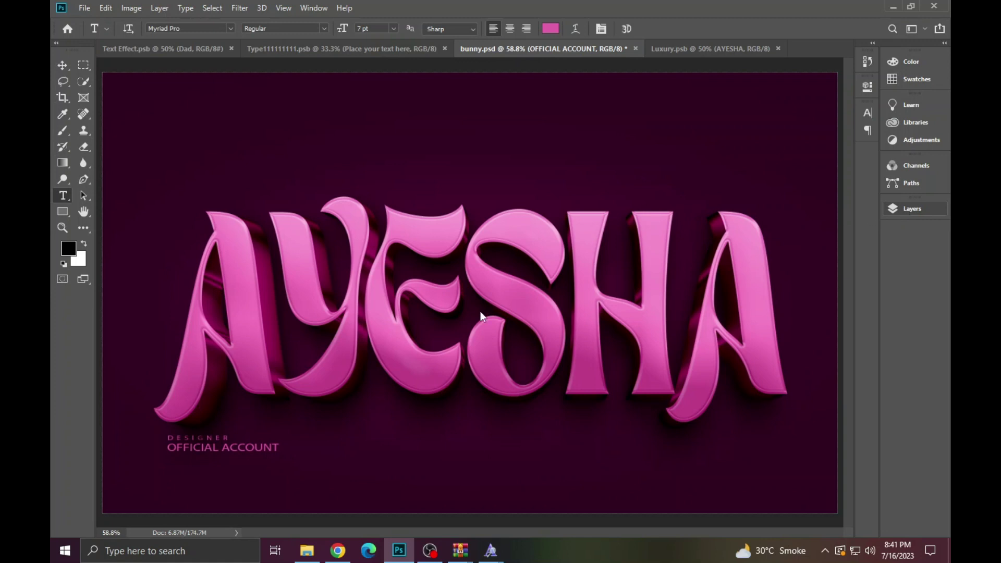
Step: Save a maximum-quality JPEG copy named AA instead of replacing bunny.jpg
{"action": "key", "text": "ctrl+shift+s"}
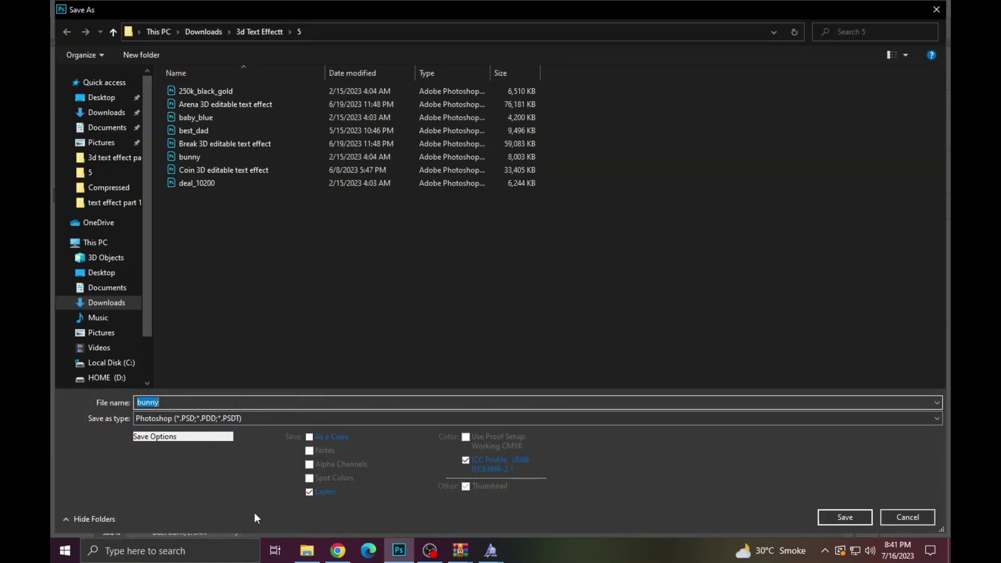
{"action": "left_click", "coordinate": [252, 420]}
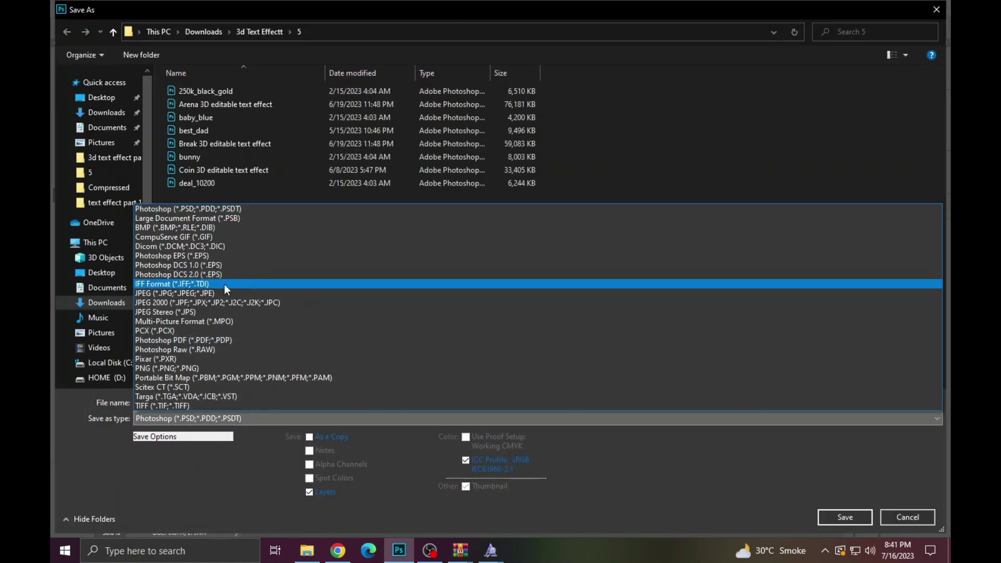
{"action": "left_click", "coordinate": [238, 291]}
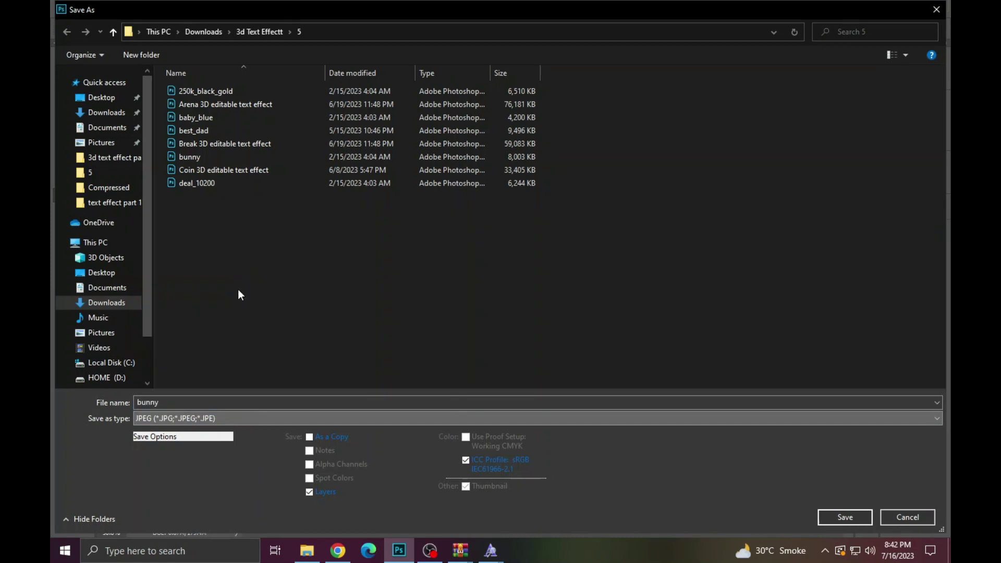
{"action": "left_click", "coordinate": [853, 517]}
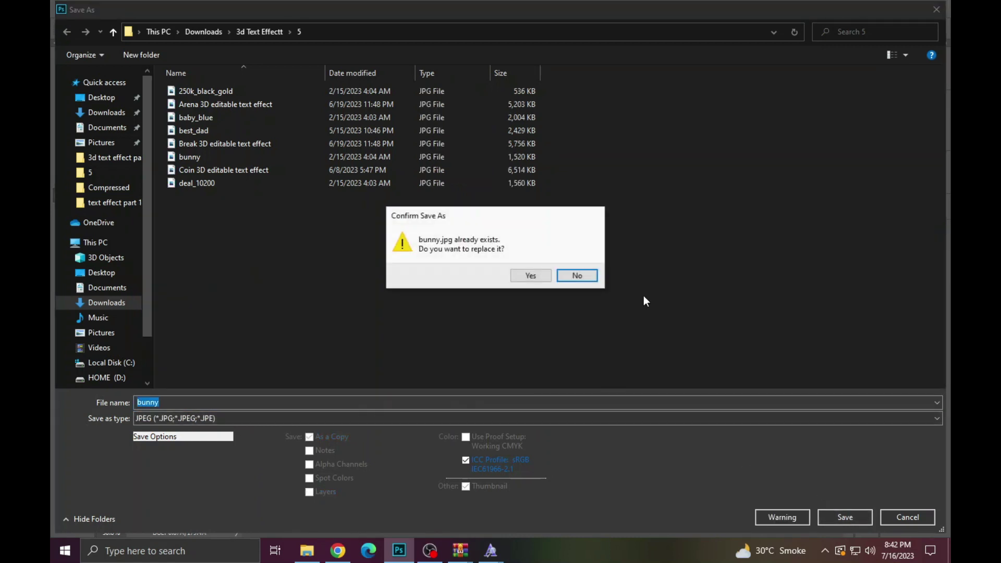
{"action": "left_click", "coordinate": [572, 277]}
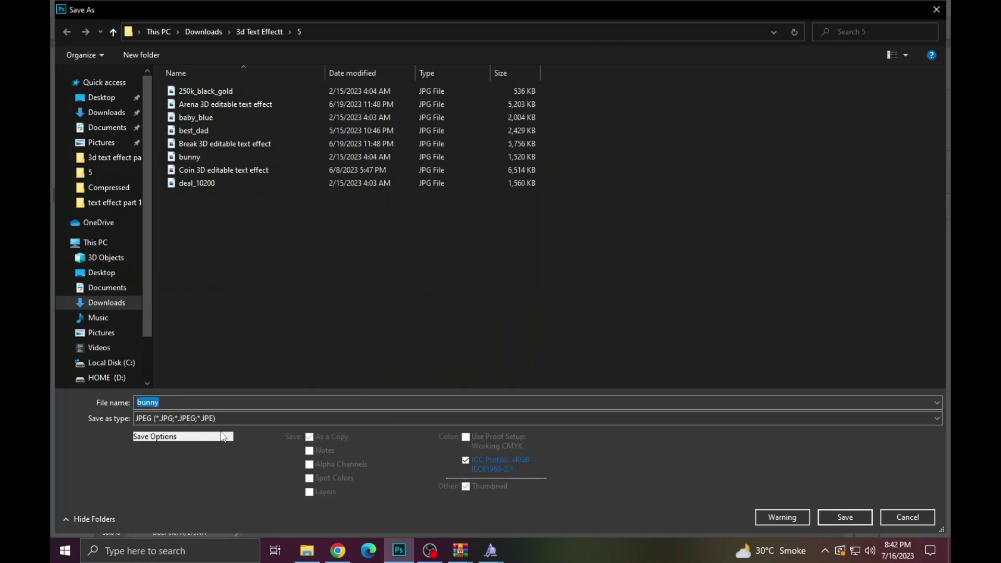
{"action": "type", "text": "AA"}
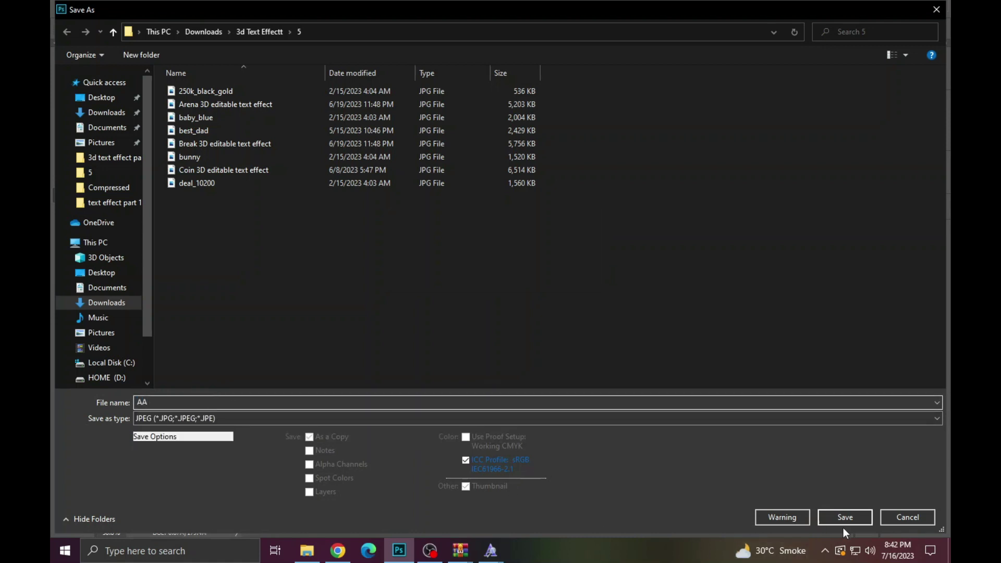
{"action": "left_click", "coordinate": [870, 518]}
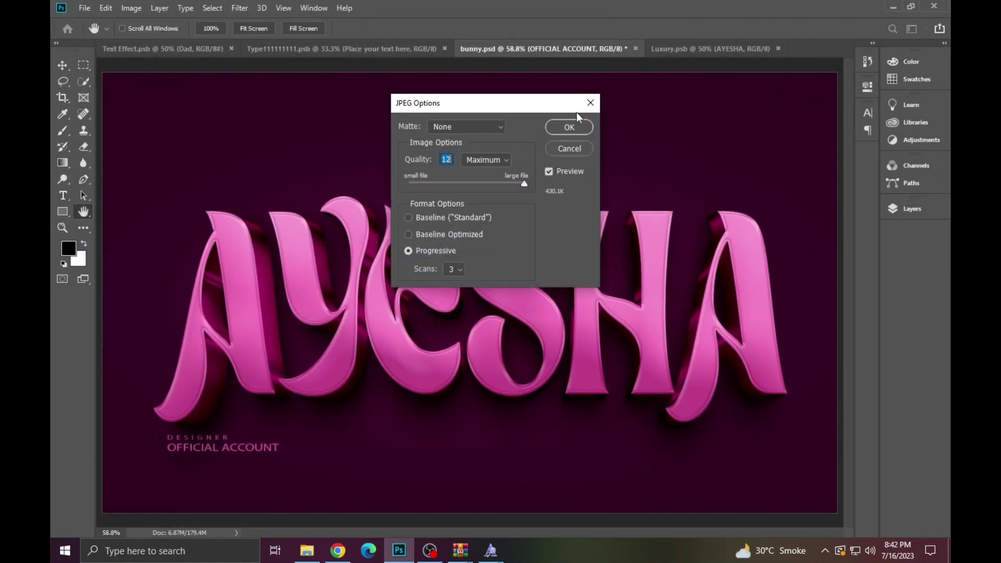
{"action": "left_click", "coordinate": [569, 130]}
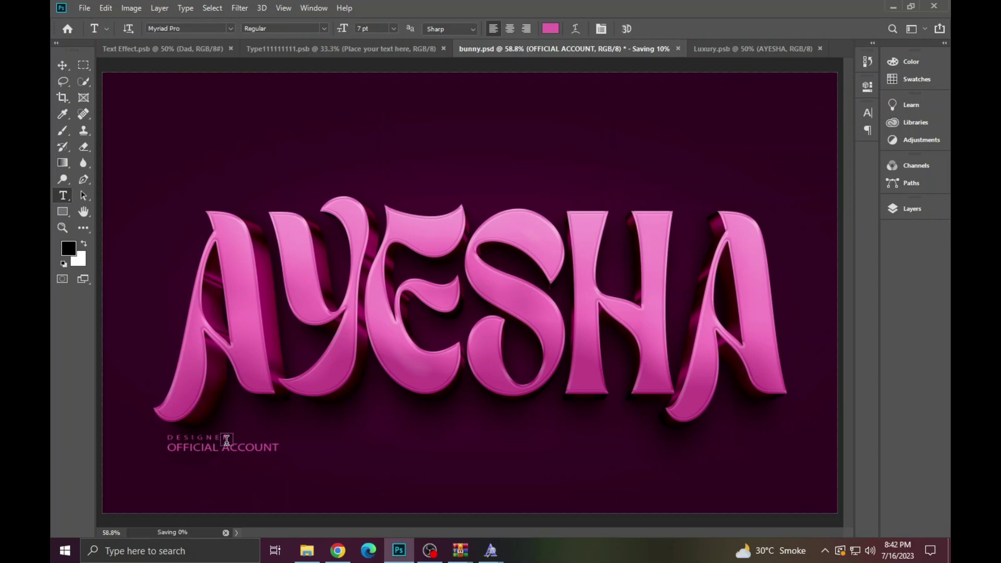
Step: Refresh folder 5 so the new AA.jpg thumbnail appears
{"action": "left_click", "coordinate": [310, 552]}
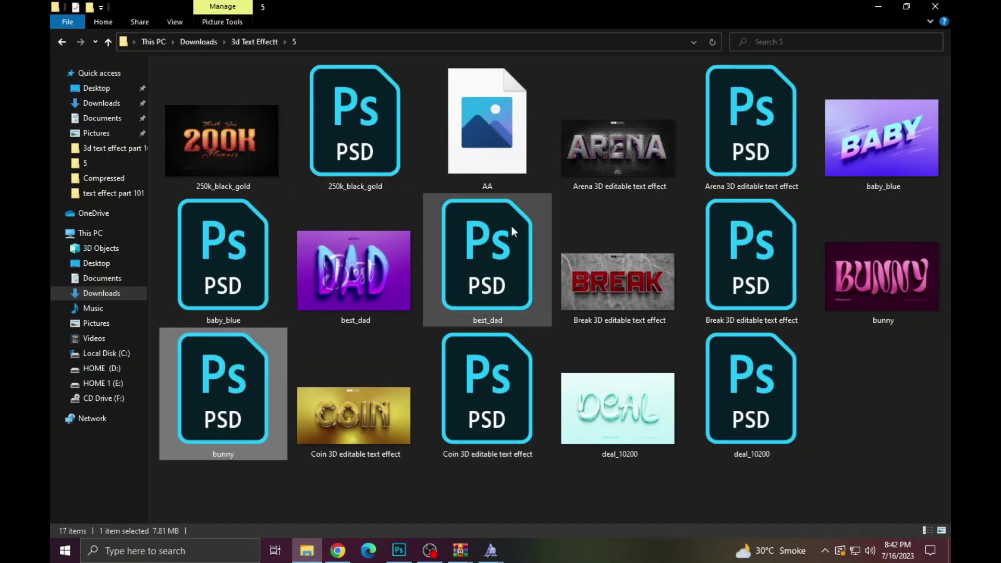
{"action": "left_click", "coordinate": [511, 142]}
{"action": "right_click", "coordinate": [515, 494]}
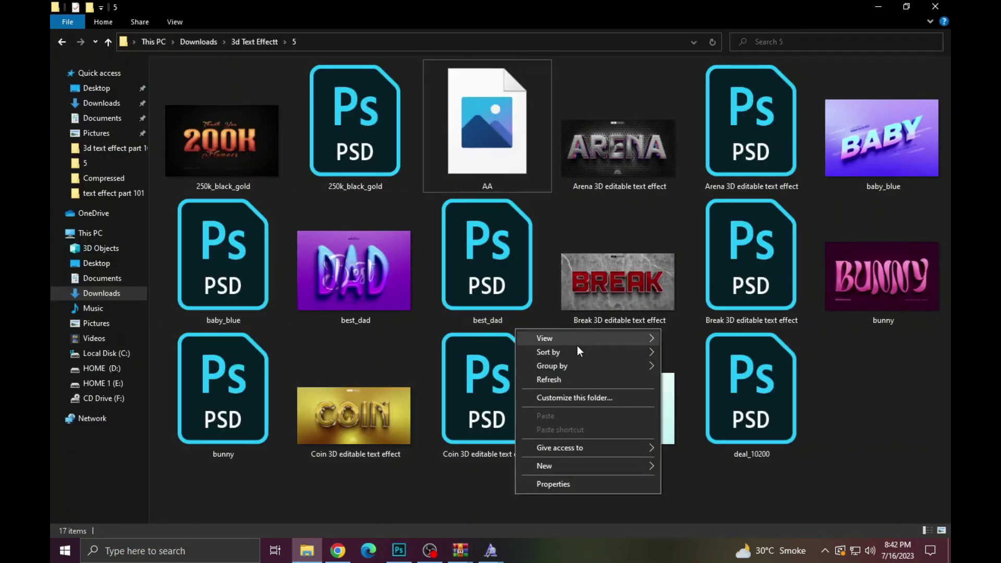
{"action": "left_click", "coordinate": [571, 378]}
{"action": "left_click", "coordinate": [482, 135]}
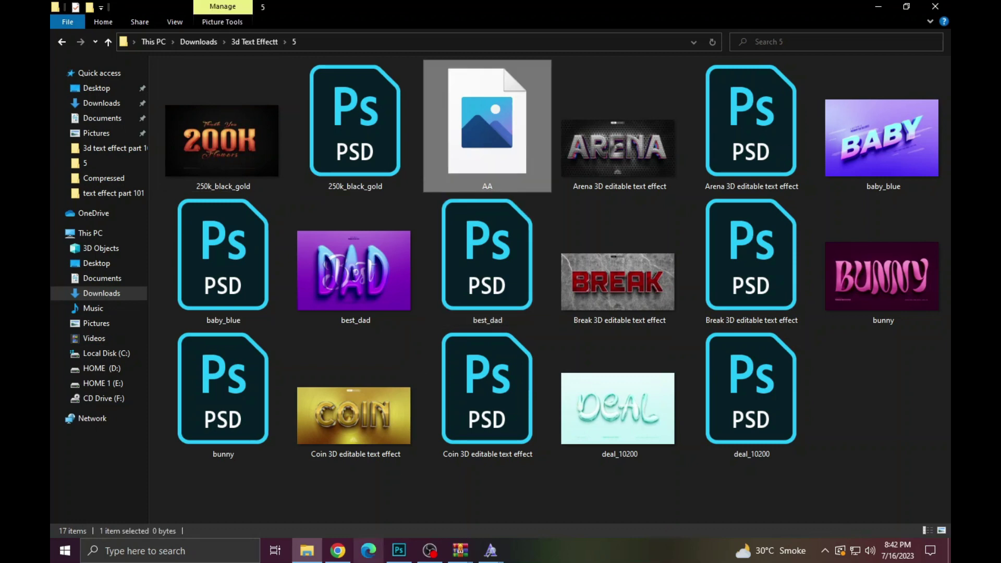
{"action": "left_click", "coordinate": [409, 547]}
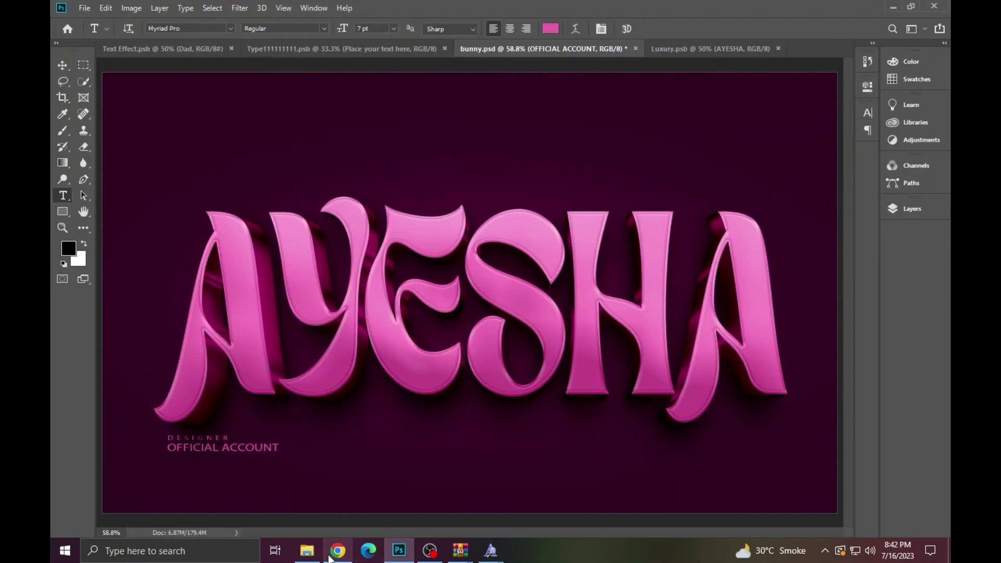
Step: Preview the exported AA image in Photos
{"action": "left_click", "coordinate": [308, 553]}
{"action": "double_click", "coordinate": [456, 182]}
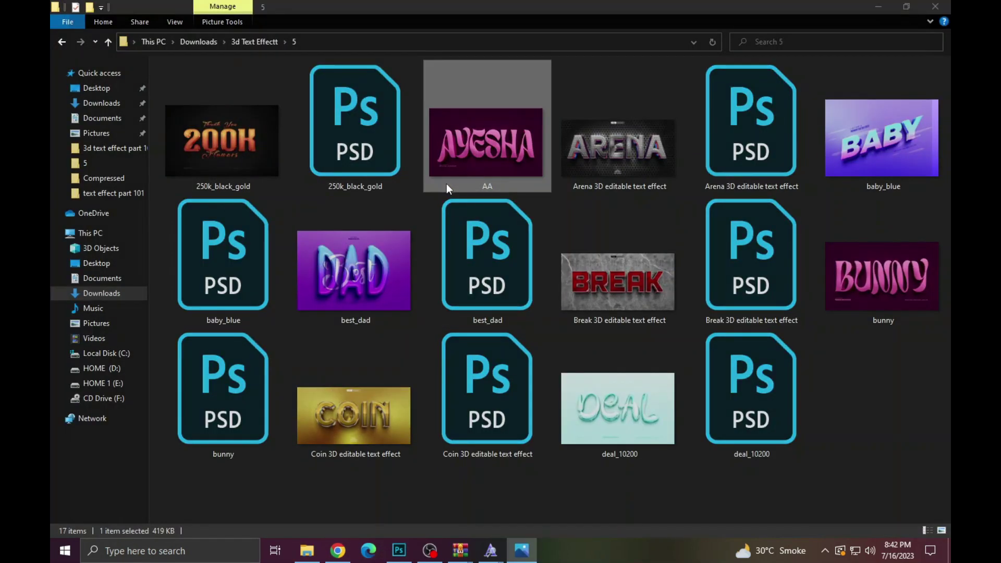
{"action": "scroll", "coordinate": [593, 310], "scroll_direction": "up", "scroll_amount": 3}
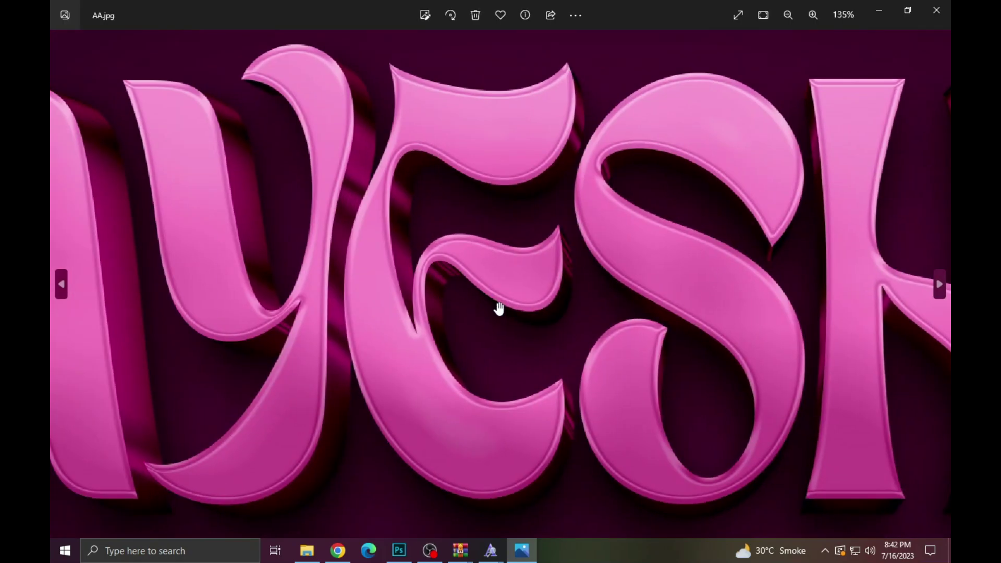
{"action": "scroll", "coordinate": [417, 303], "scroll_direction": "down", "scroll_amount": 2}
{"action": "left_click", "coordinate": [936, 10]}
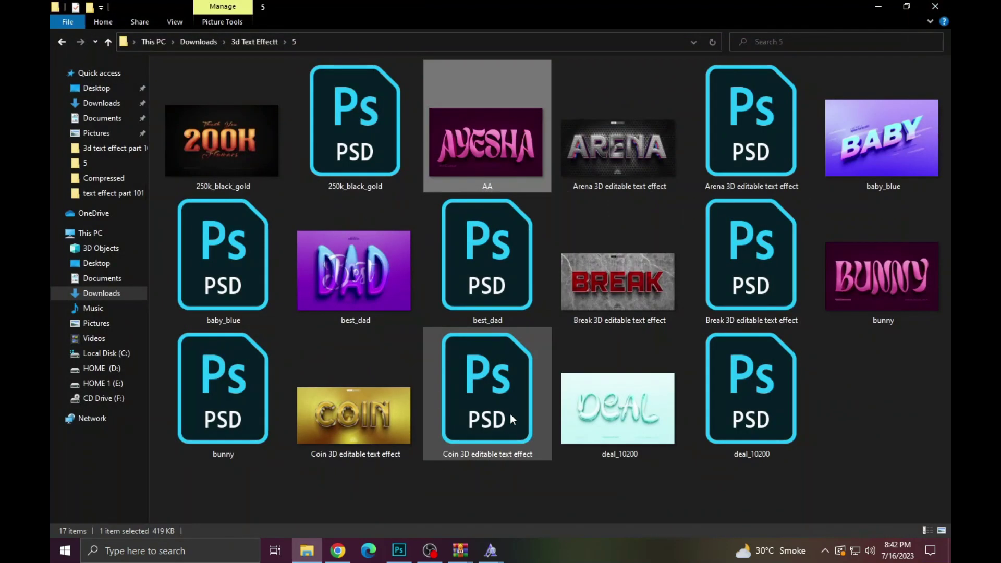
Step: Preview the Coin and deal_10200 images, then select deal_10200.psd
{"action": "left_click", "coordinate": [379, 400]}
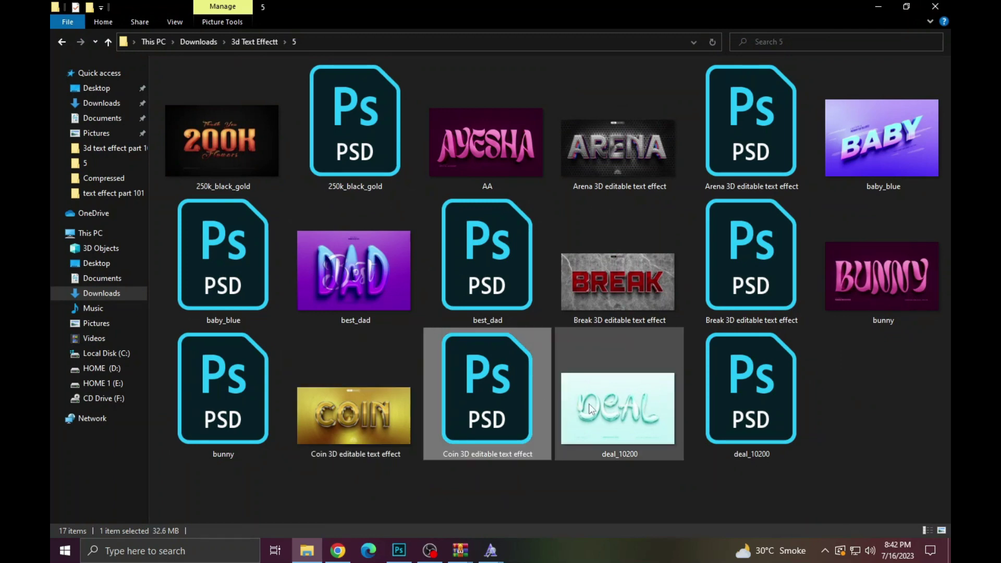
{"action": "double_click", "coordinate": [377, 396]}
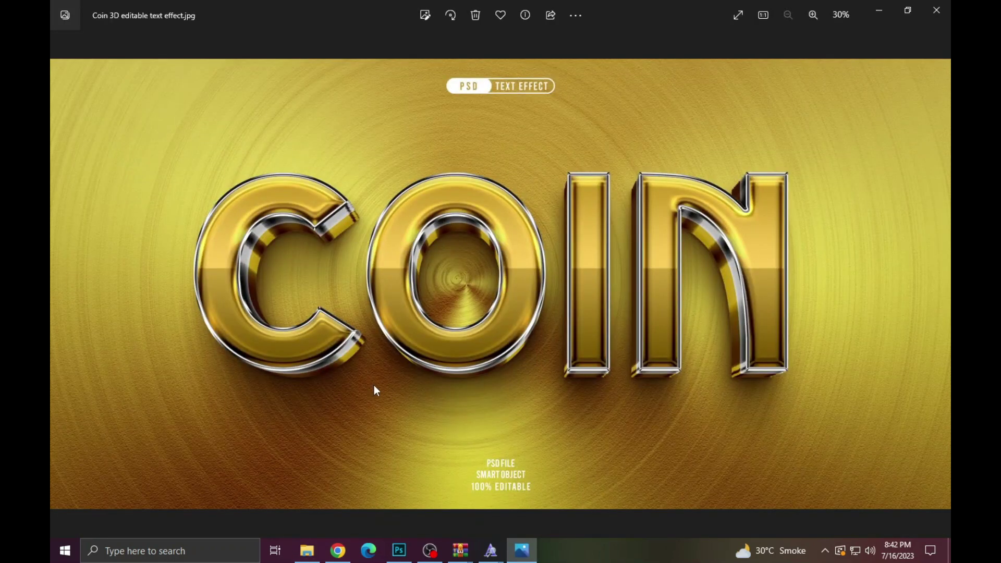
{"action": "key", "text": "Right"}
{"action": "scroll", "coordinate": [508, 297], "scroll_direction": "up", "scroll_amount": 3}
{"action": "scroll", "coordinate": [490, 297], "scroll_direction": "down", "scroll_amount": 1}
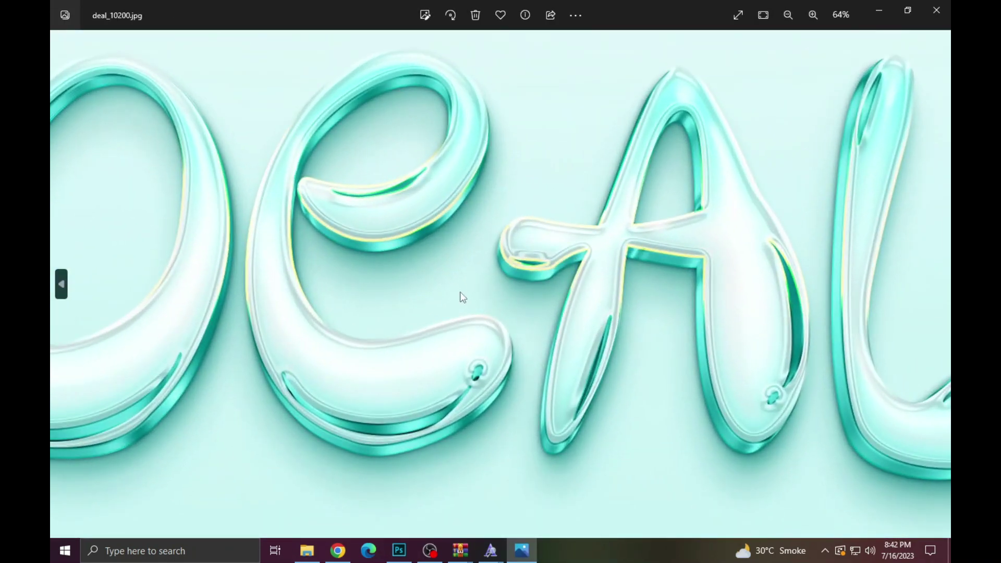
{"action": "scroll", "coordinate": [460, 295], "scroll_direction": "down", "scroll_amount": 3}
{"action": "left_click", "coordinate": [936, 10]}
{"action": "left_click", "coordinate": [753, 425]}
Step: Open deal_10200.psd and enter the DEAL smart object's text, accepting font substitution
{"action": "double_click", "coordinate": [754, 425]}
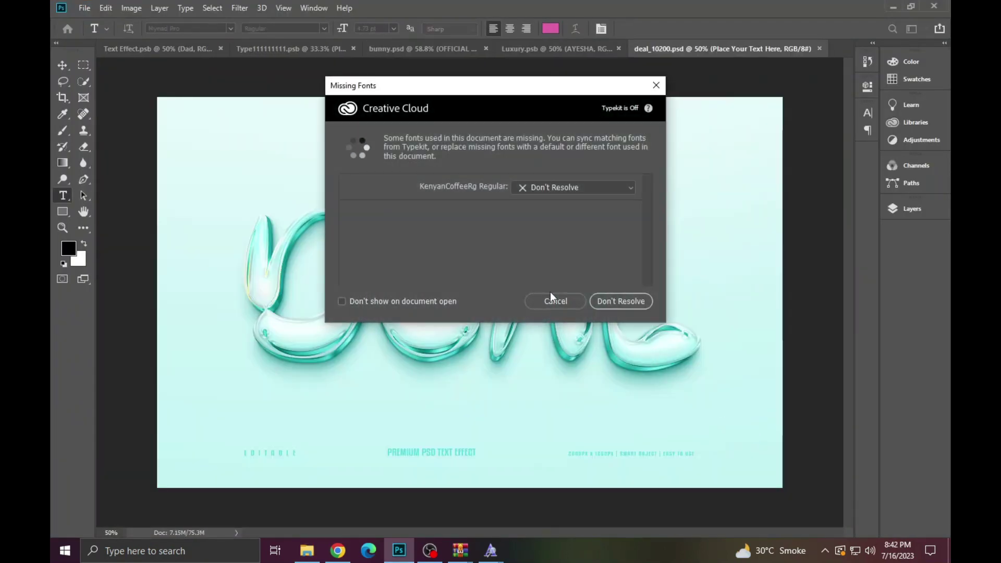
{"action": "left_click", "coordinate": [539, 303]}
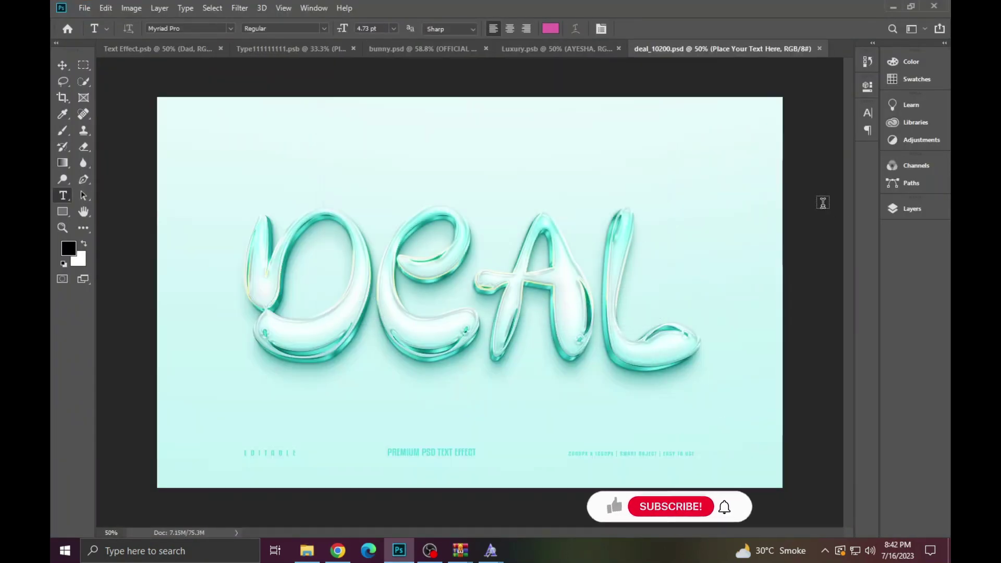
{"action": "left_click", "coordinate": [929, 207]}
{"action": "double_click", "coordinate": [764, 279]}
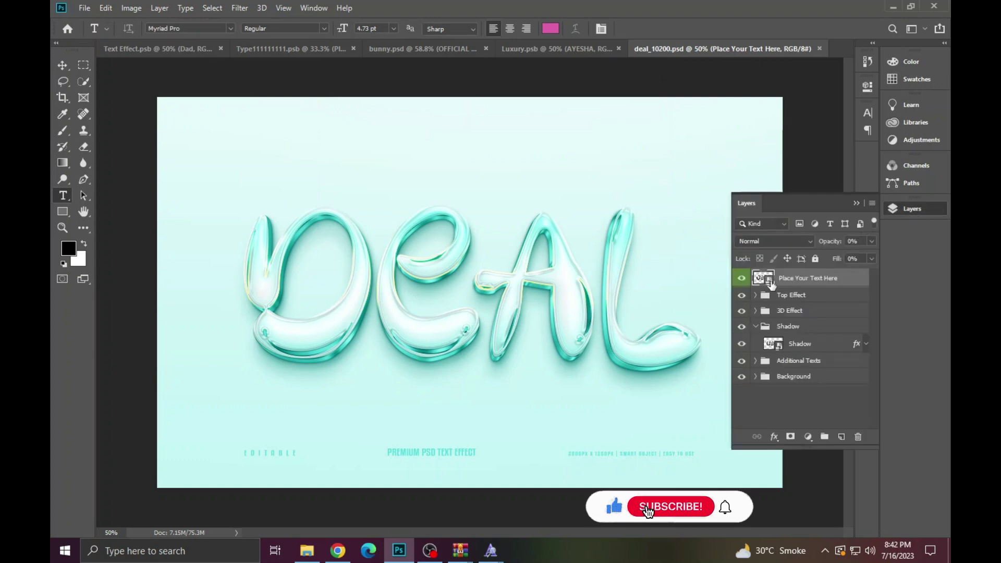
{"action": "left_click", "coordinate": [533, 217]}
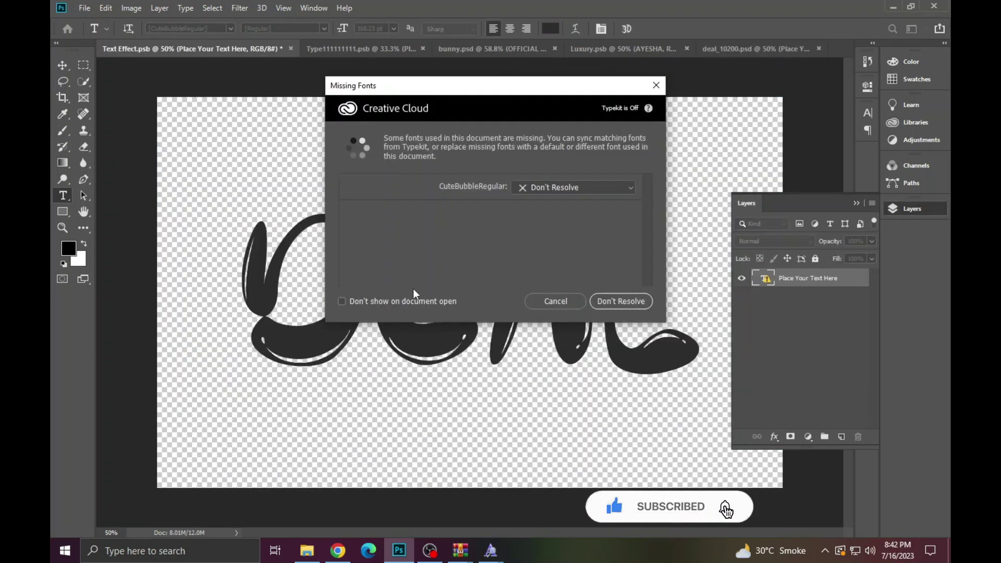
{"action": "left_click", "coordinate": [542, 301]}
{"action": "left_click", "coordinate": [493, 295]}
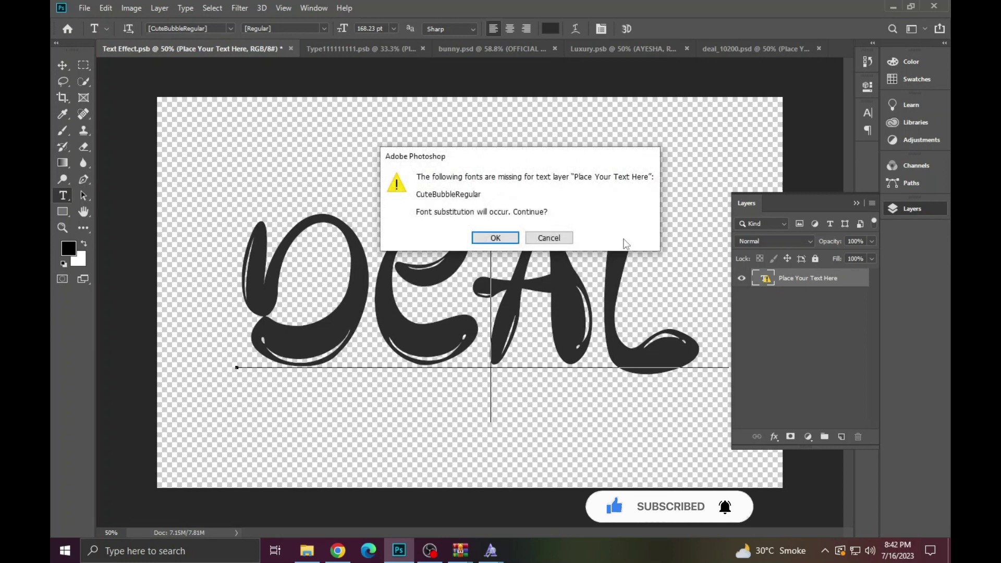
{"action": "left_click", "coordinate": [548, 238]}
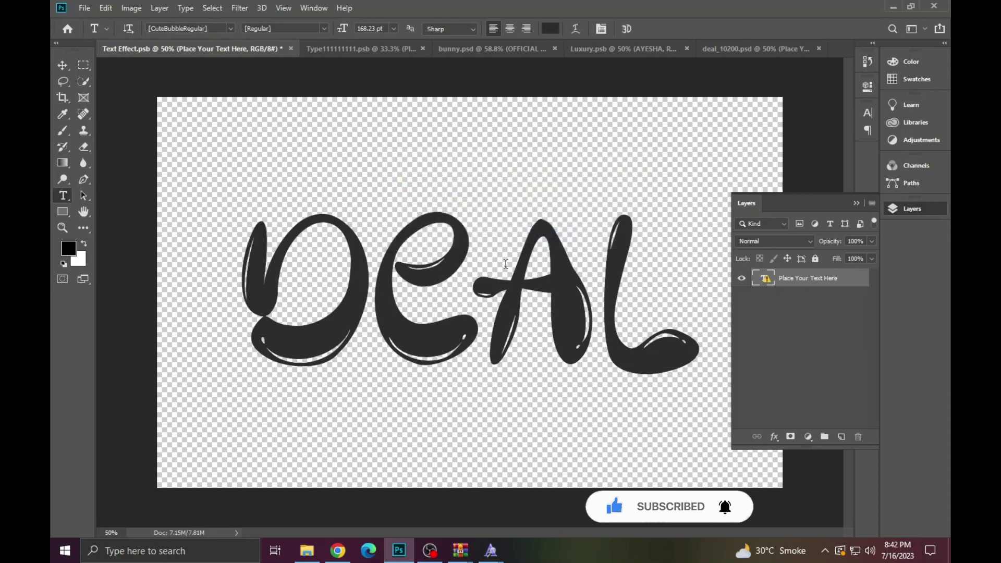
{"action": "left_click", "coordinate": [493, 295]}
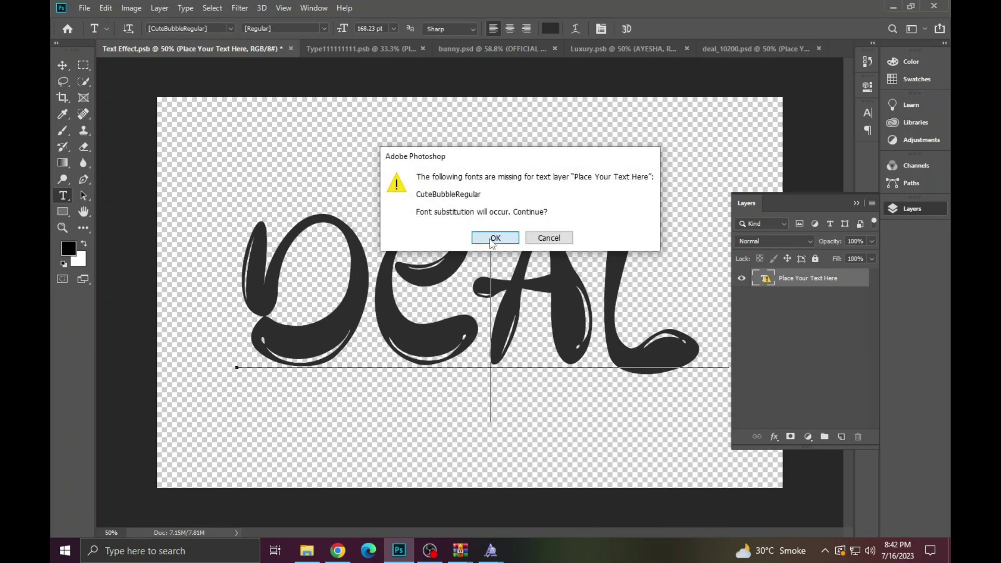
{"action": "left_click", "coordinate": [495, 236]}
Step: Change the DEAL text font to Novan Solid and commit the edit
{"action": "left_click", "coordinate": [217, 29]}
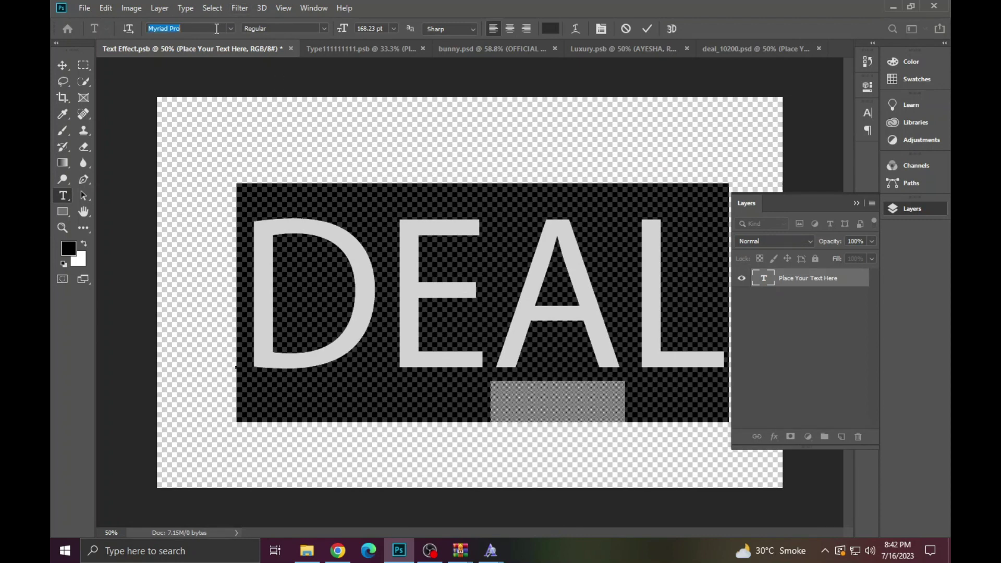
{"action": "key", "text": "Down"}
{"action": "key", "text": "Down"}
{"action": "key", "text": "Down"}
{"action": "key", "text": "Down"}
{"action": "key", "text": "Down"}
{"action": "key", "text": "Down"}
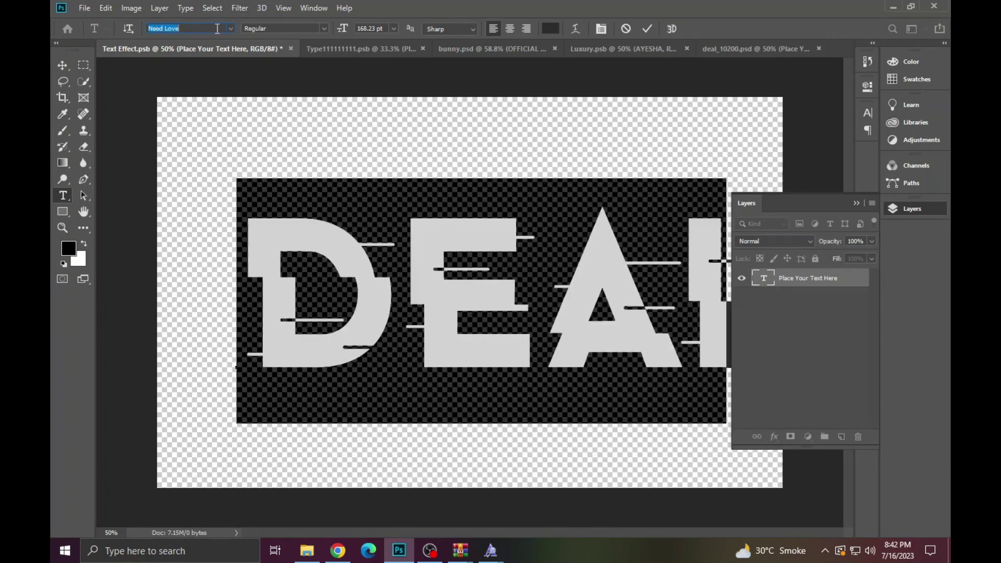
{"action": "key", "text": "Down"}
{"action": "key", "text": "Down"}
{"action": "key", "text": "Down"}
{"action": "key", "text": "Down"}
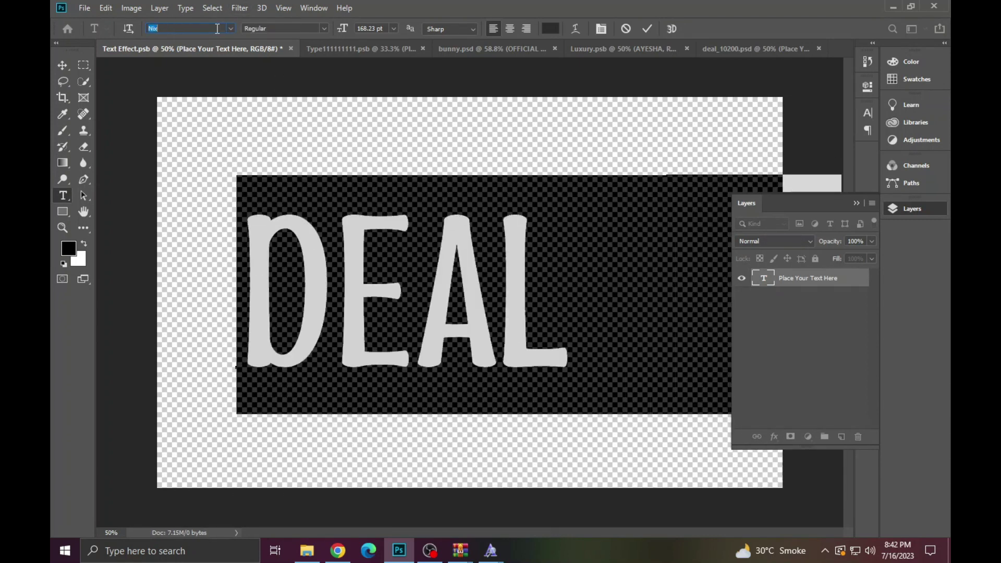
{"action": "key", "text": "Down"}
{"action": "key", "text": "Down"}
{"action": "key", "text": "Down"}
{"action": "key", "text": "Down"}
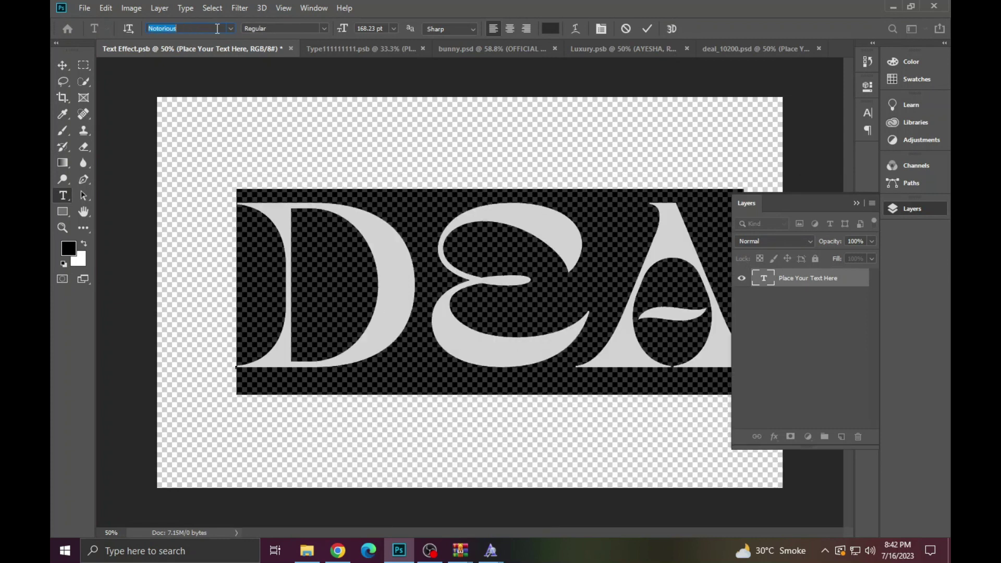
{"action": "key", "text": "Down"}
{"action": "key", "text": "Down"}
{"action": "key", "text": "Up"}
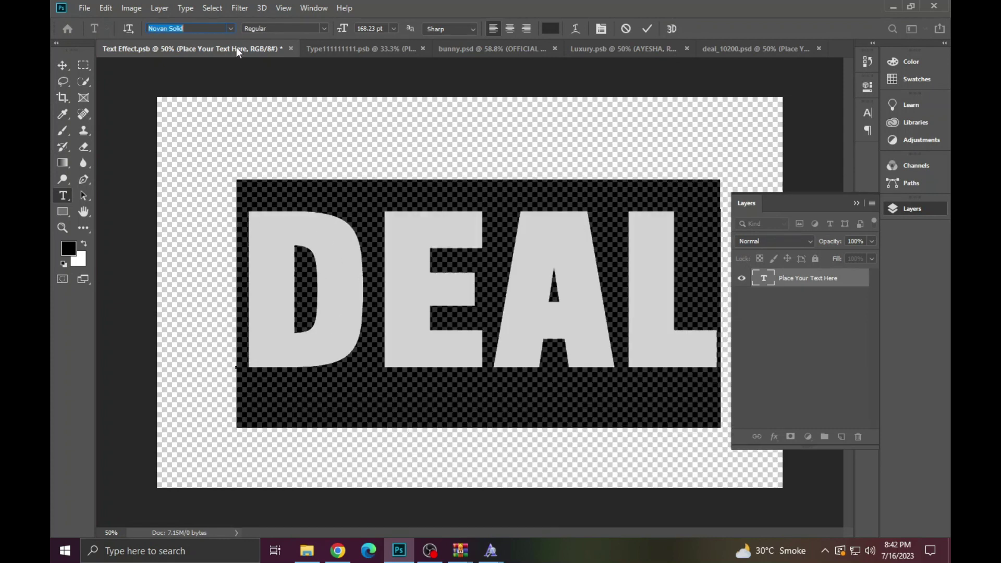
{"action": "left_click", "coordinate": [547, 270]}
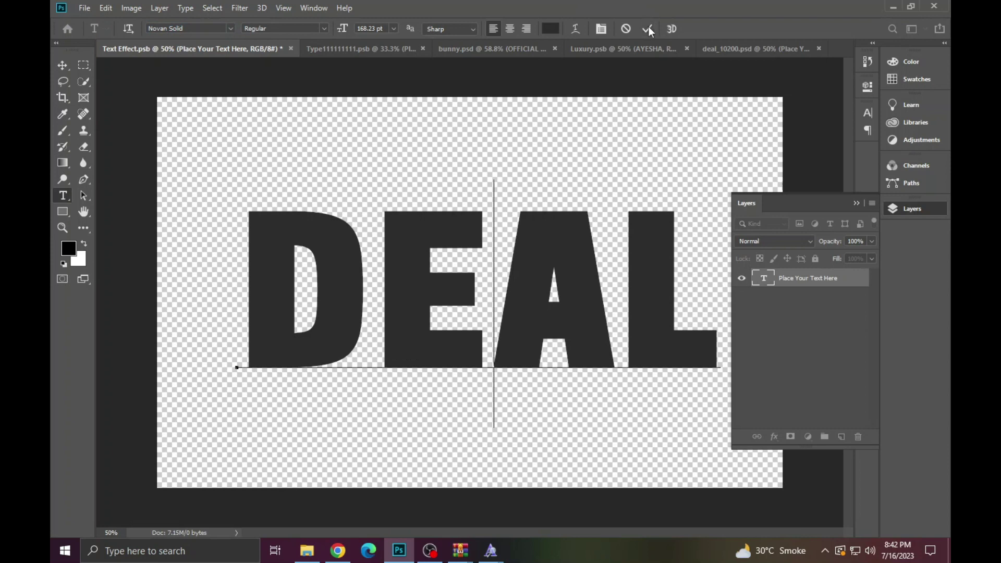
{"action": "left_click", "coordinate": [648, 28]}
{"action": "left_click", "coordinate": [84, 8]}
Step: Save the Text Effect smart object in place rather than under a new name
{"action": "left_click", "coordinate": [114, 146]}
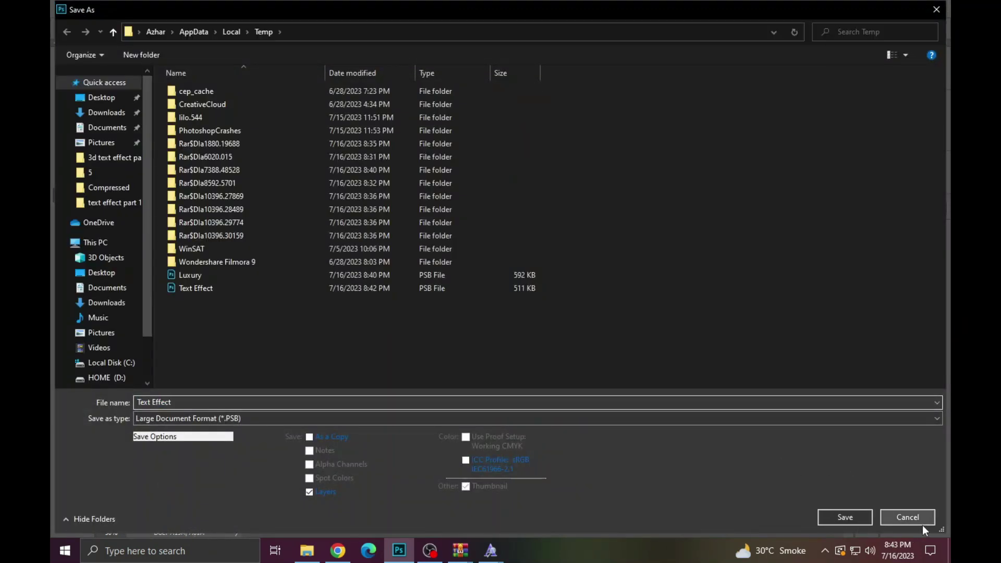
{"action": "left_click", "coordinate": [920, 521]}
{"action": "left_click", "coordinate": [84, 8]}
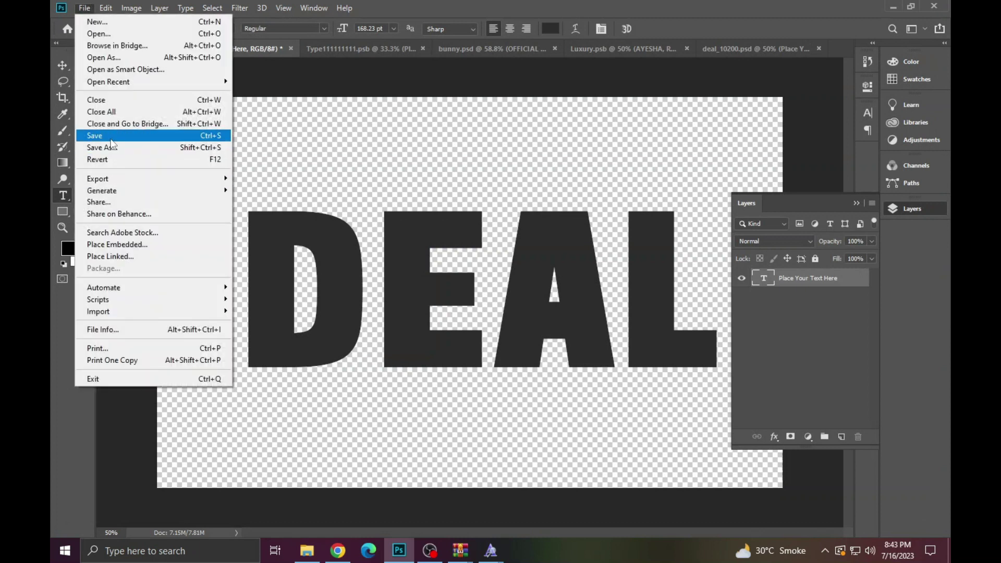
{"action": "left_click", "coordinate": [96, 136]}
Step: Return to the deal_10200 document and fit the DEAL artwork on screen
{"action": "left_click", "coordinate": [623, 48]}
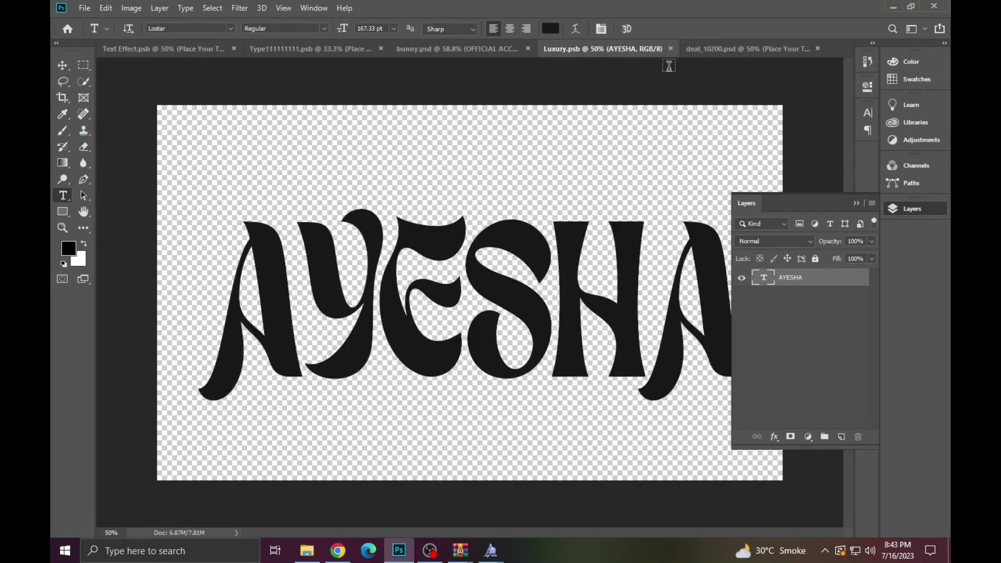
{"action": "left_click", "coordinate": [728, 61]}
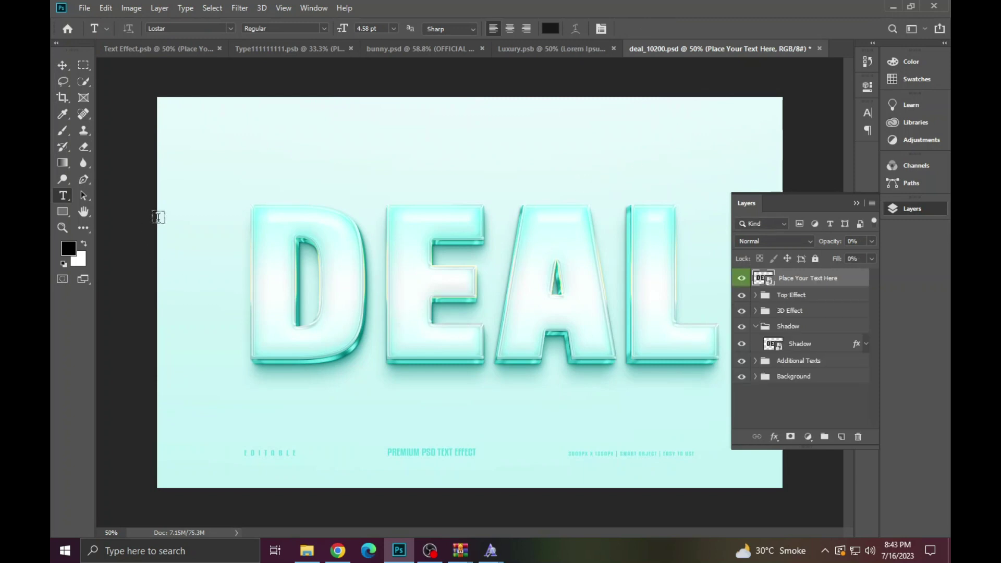
{"action": "left_click", "coordinate": [62, 228]}
{"action": "left_click", "coordinate": [501, 299]}
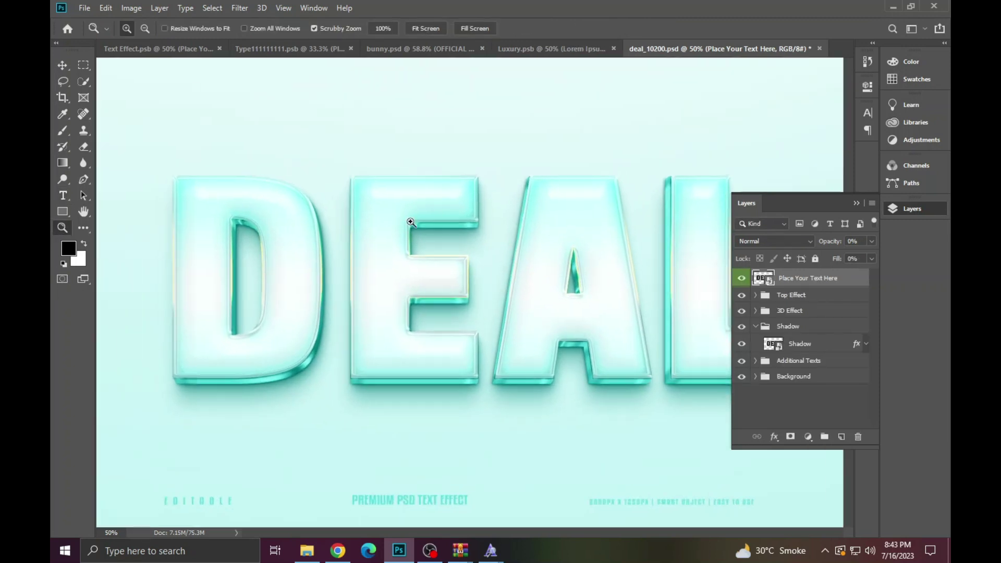
{"action": "right_click", "coordinate": [389, 211]}
{"action": "left_click", "coordinate": [405, 222]}
Step: Quit Photoshop without saving deal_10200 and select all files in folder 5
{"action": "left_click", "coordinate": [938, 5]}
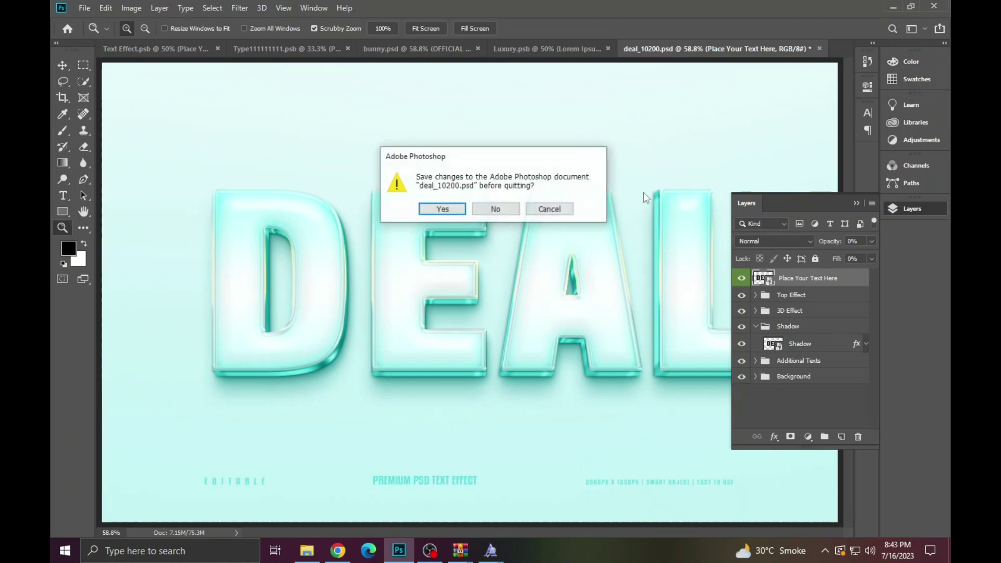
{"action": "left_click", "coordinate": [496, 209]}
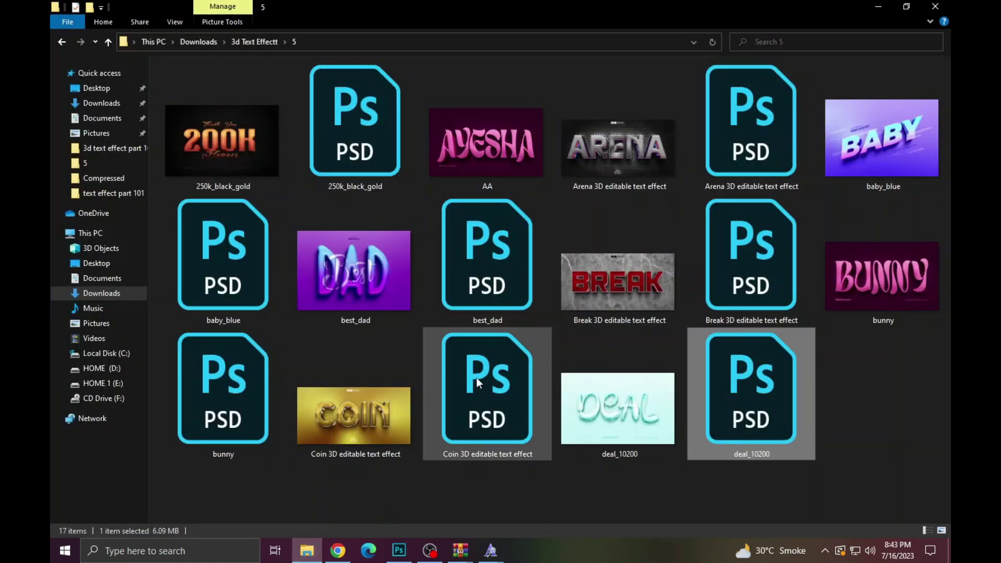
{"action": "left_click_drag", "start_coordinate": [928, 420], "coordinate": [274, 177]}
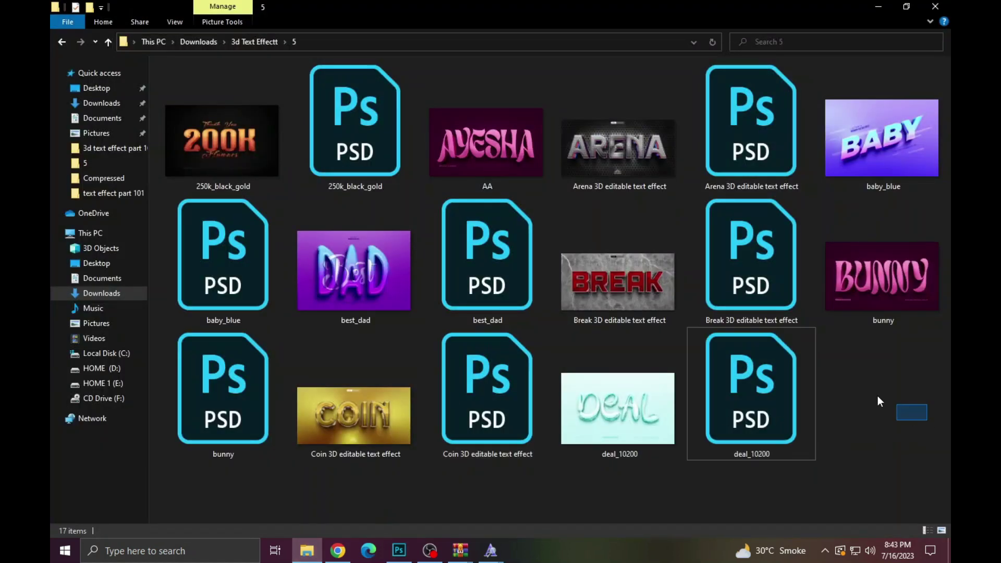